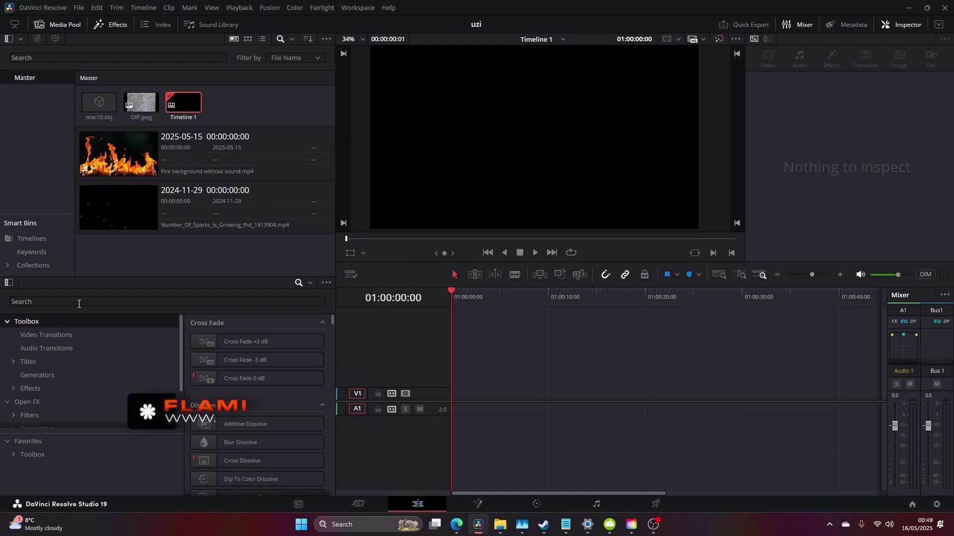
# Find the Fusion Composition effect and place it on video track V1 at the start of the timeline.
pyautogui.click(79, 303)
pyautogui.write('FUSI')
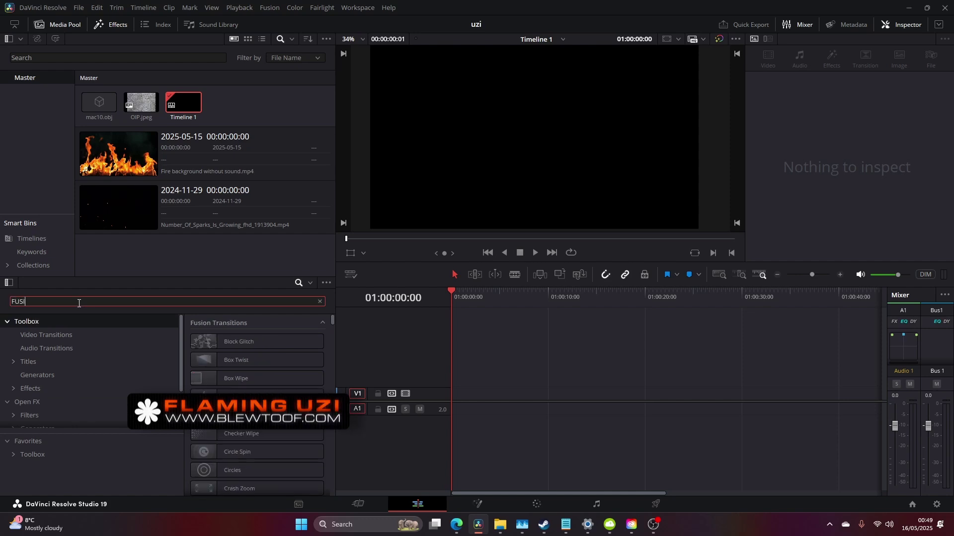
pyautogui.press('BackSpace')
pyautogui.press('BackSpace')
pyautogui.press('BackSpace')
pyautogui.press('BackSpace')
pyautogui.write('COMP')
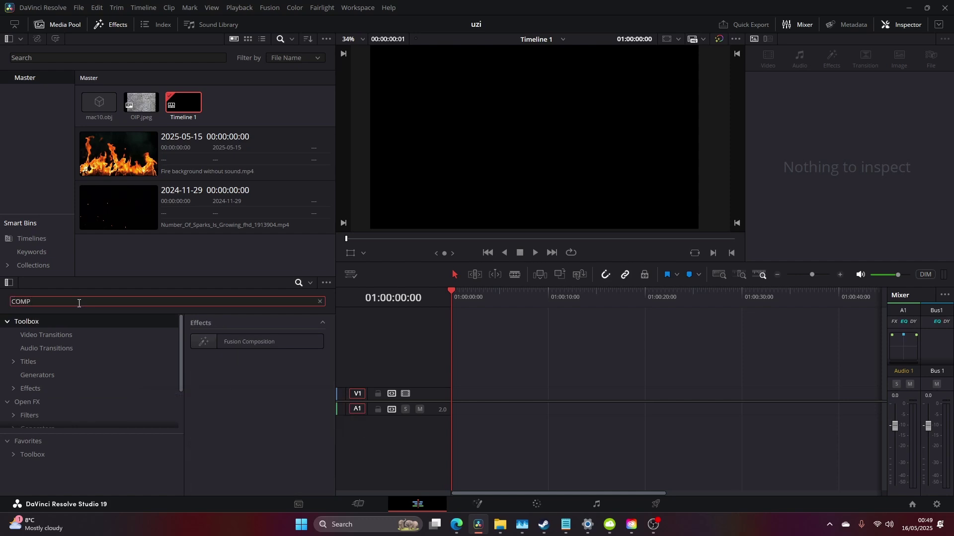
pyautogui.moveTo(274, 342); pyautogui.dragTo(498, 395)
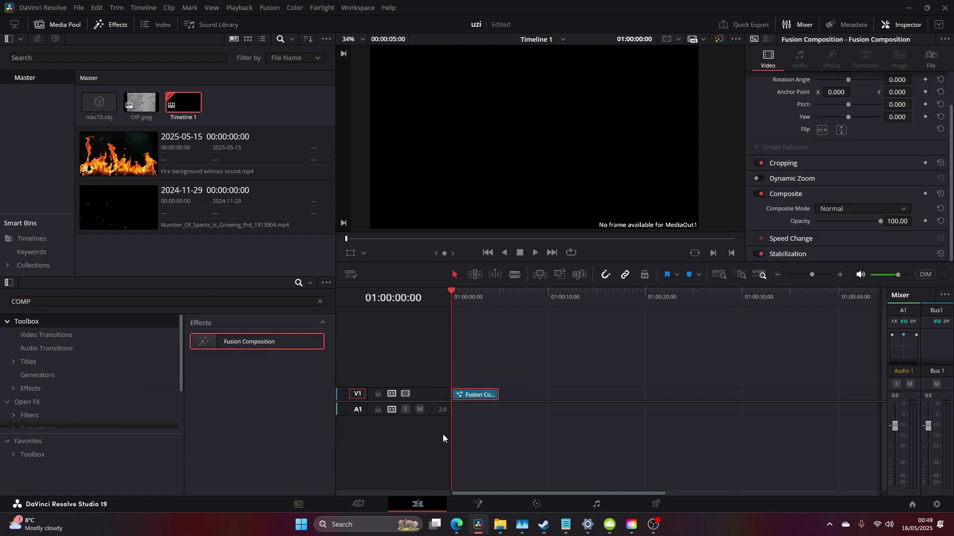
# Open the composition on the Fusion page and add the mac10.obj mesh to the node graph beside MediaOut1.
pyautogui.click(477, 503)
pyautogui.moveTo(251, 349); pyautogui.dragTo(460, 359)
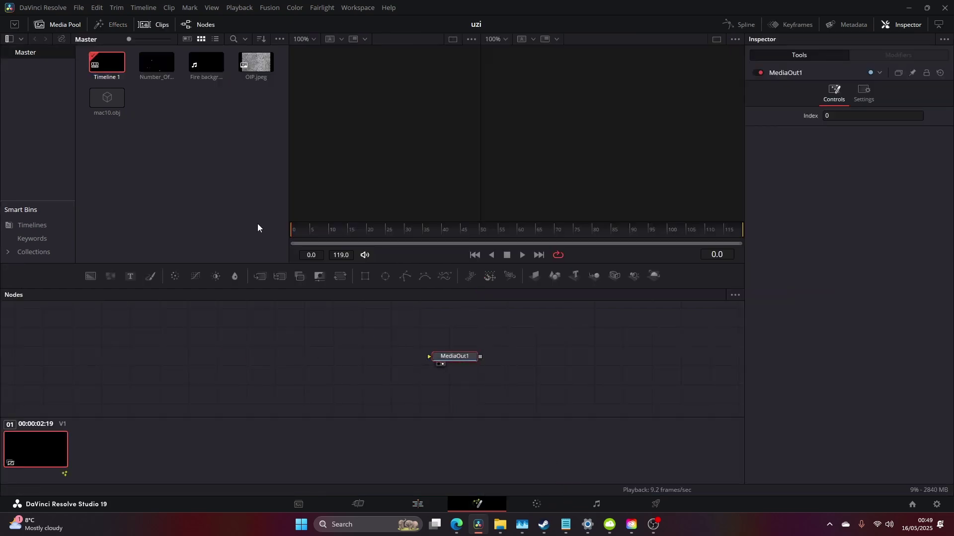
pyautogui.moveTo(254, 308); pyautogui.dragTo(246, 358)
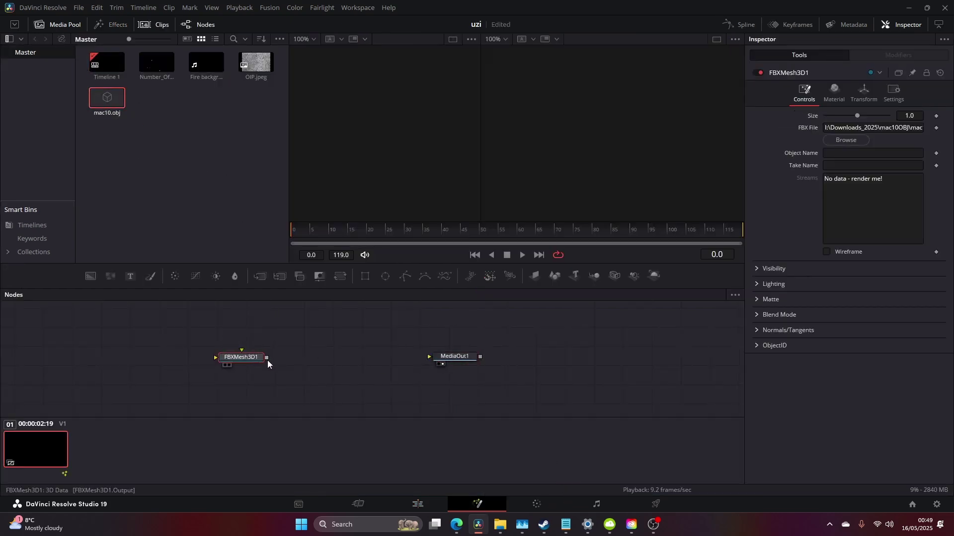
# Add a Merge 3D node after the FBXMesh3D1 node.
pyautogui.hotkey('shift', 'space')
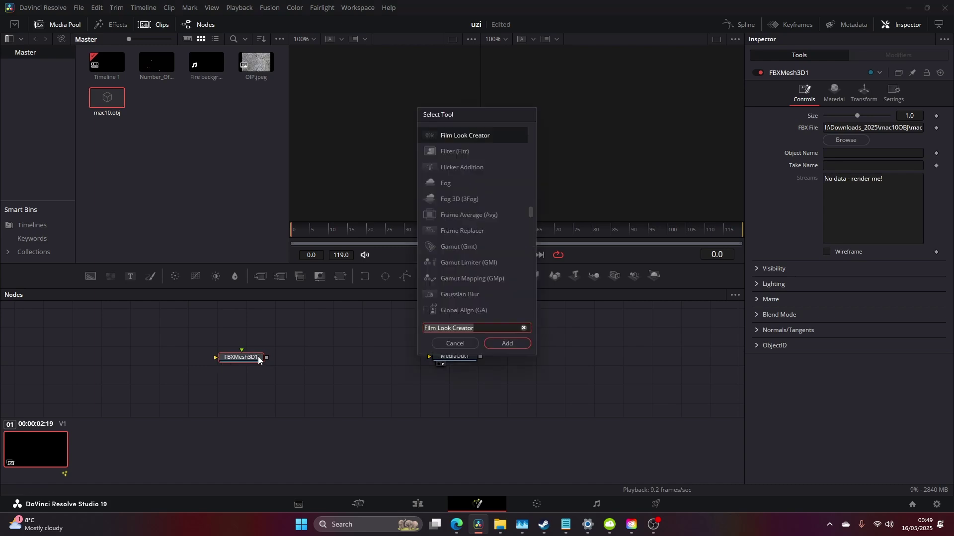
pyautogui.write('MERGE')
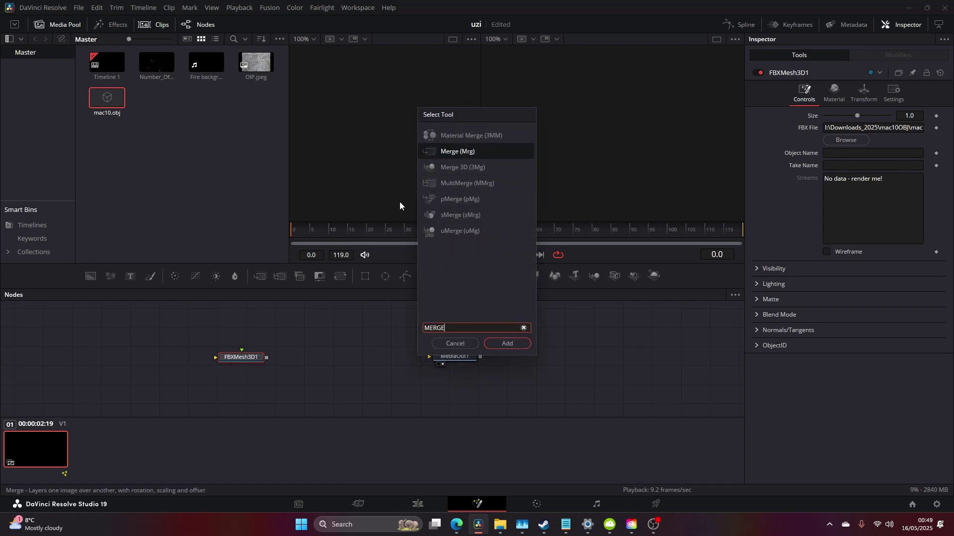
pyautogui.click(478, 168)
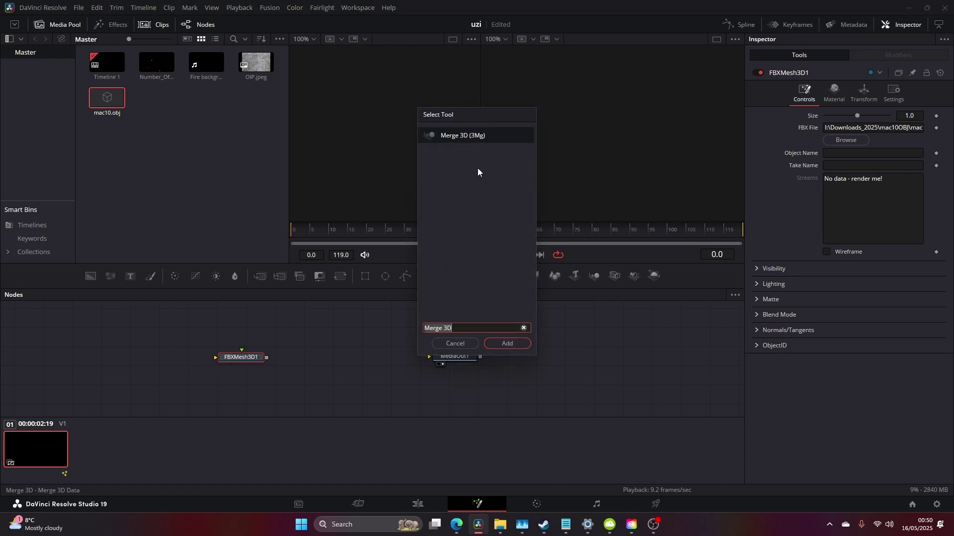
pyautogui.click(521, 346)
# Add a Renderer 3D node after Merge3D1 and connect its output to MediaOut1.
pyautogui.hotkey('shift', 'space')
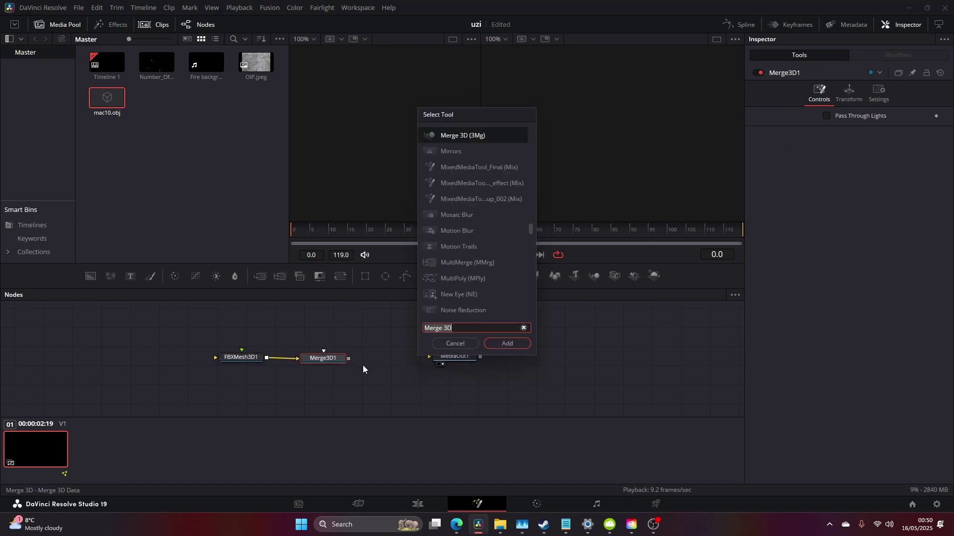
pyautogui.write('REND')
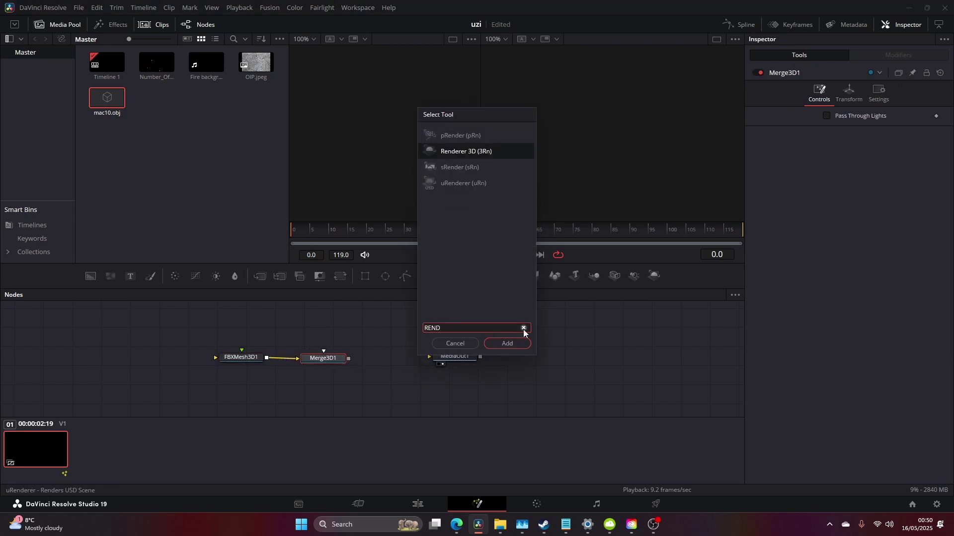
pyautogui.click(507, 344)
pyautogui.moveTo(453, 361); pyautogui.dragTo(493, 364)
pyautogui.moveTo(406, 358); pyautogui.dragTo(470, 362)
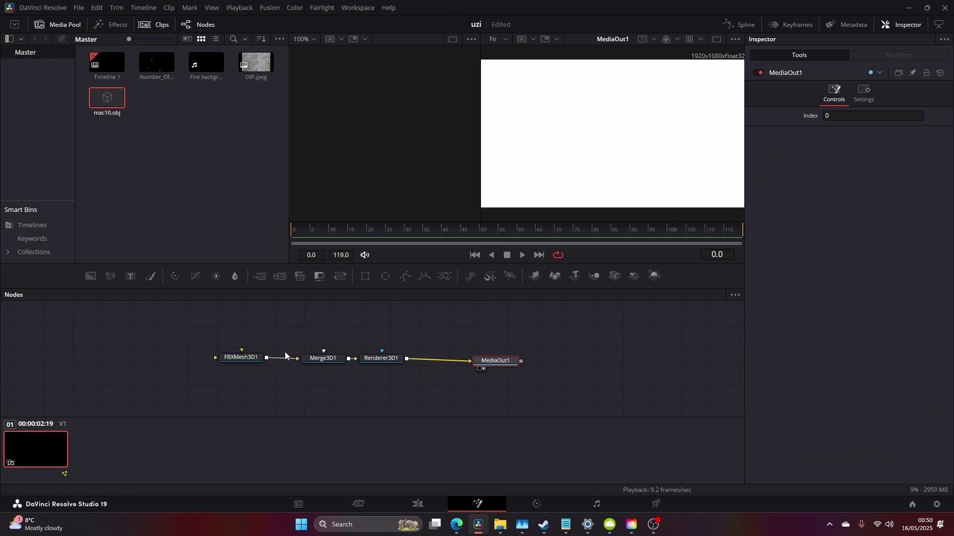
# Scale the gun mesh down by setting the FBXMesh3D1 size to 0.004.
pyautogui.click(262, 360)
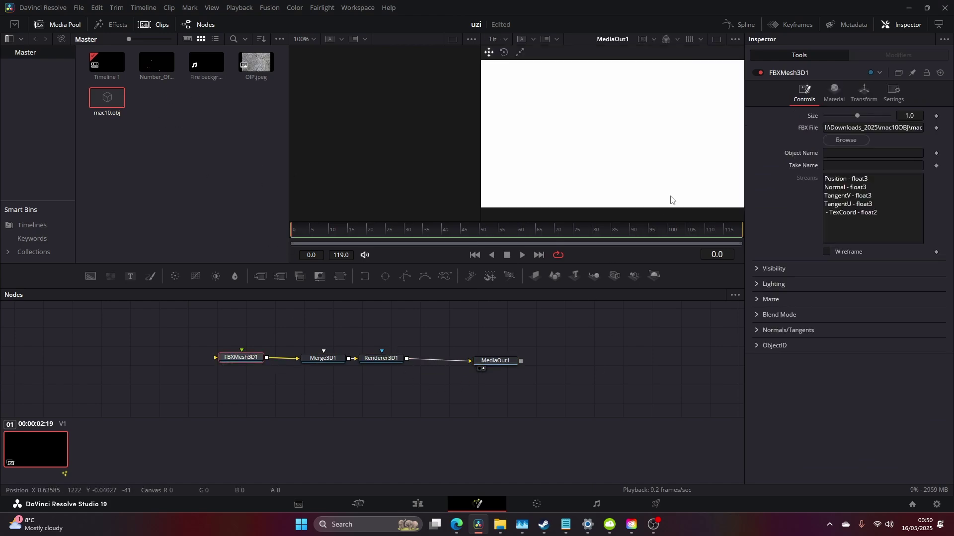
pyautogui.moveTo(857, 115); pyautogui.dragTo(849, 117)
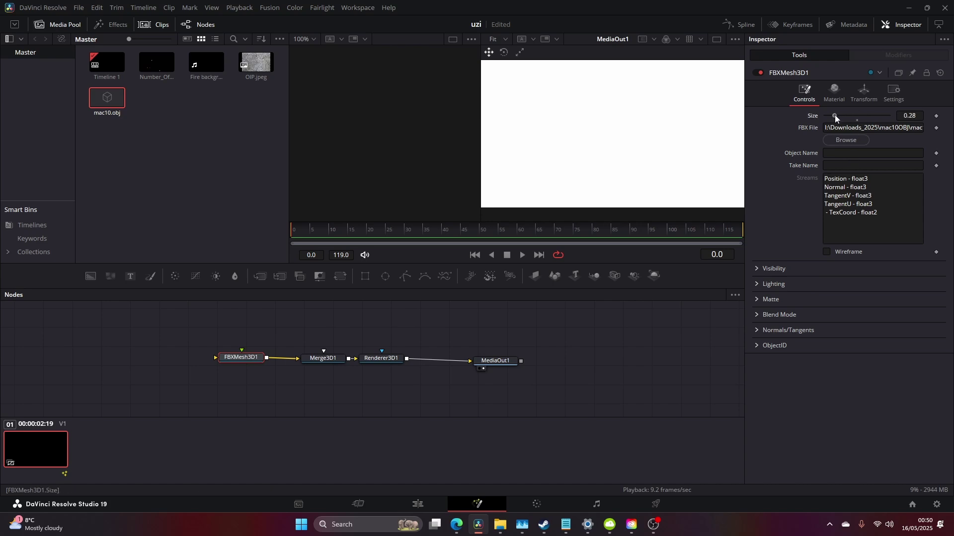
pyautogui.click(909, 116)
pyautogui.write('0.003')
pyautogui.press('Return')
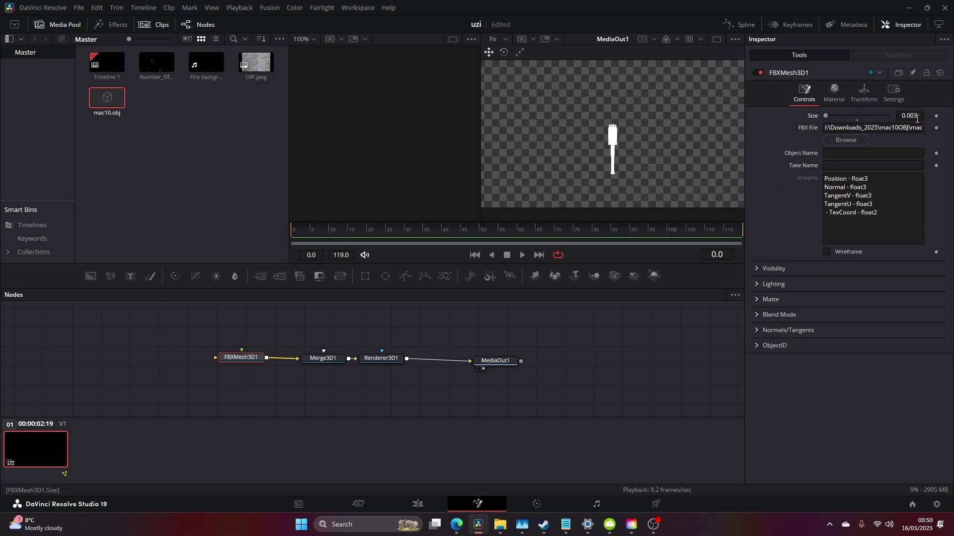
pyautogui.moveTo(909, 115); pyautogui.dragTo(912, 115)
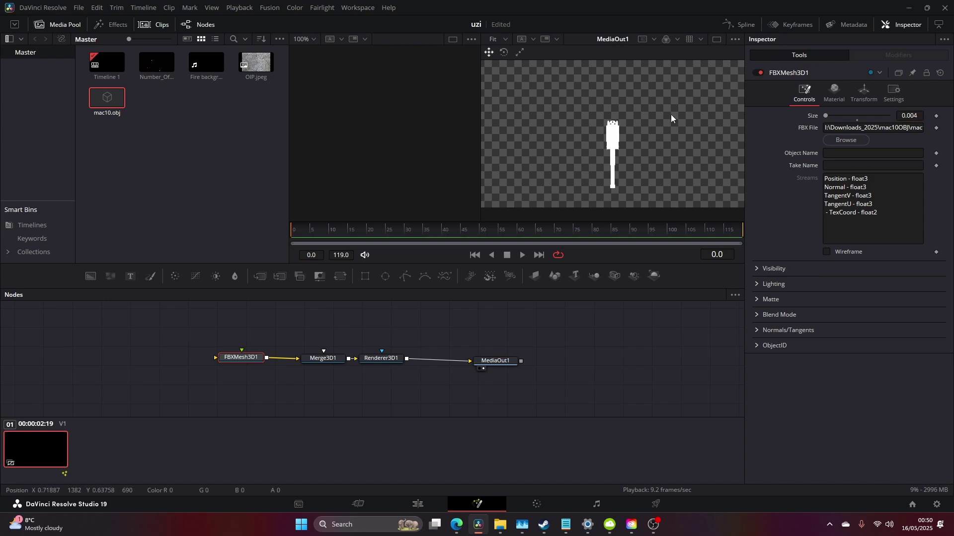
pyautogui.moveTo(670, 114)
pyautogui.mouseDown()
pyautogui.moveTo(685, 127)
pyautogui.moveTo(672, 112)
pyautogui.mouseUp()
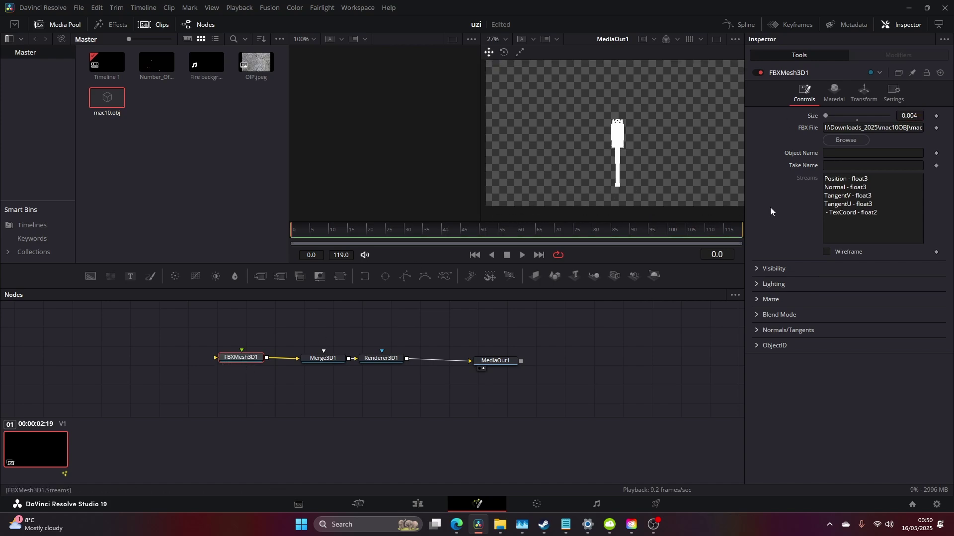
# Raise the gun mesh to 0.174 in Y and rotate it to 125.2 degrees in Y and 5.2 degrees in Z.
pyautogui.click(864, 94)
pyautogui.moveTo(860, 141); pyautogui.dragTo(852, 125)
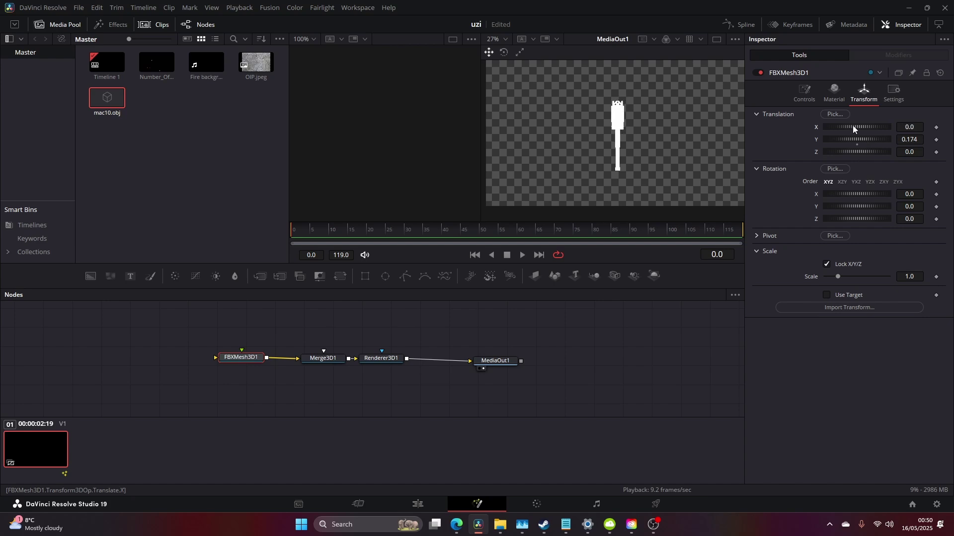
pyautogui.moveTo(863, 195)
pyautogui.mouseDown()
pyautogui.moveTo(855, 203)
pyautogui.moveTo(875, 200)
pyautogui.mouseUp()
pyautogui.doubleClick(860, 195)
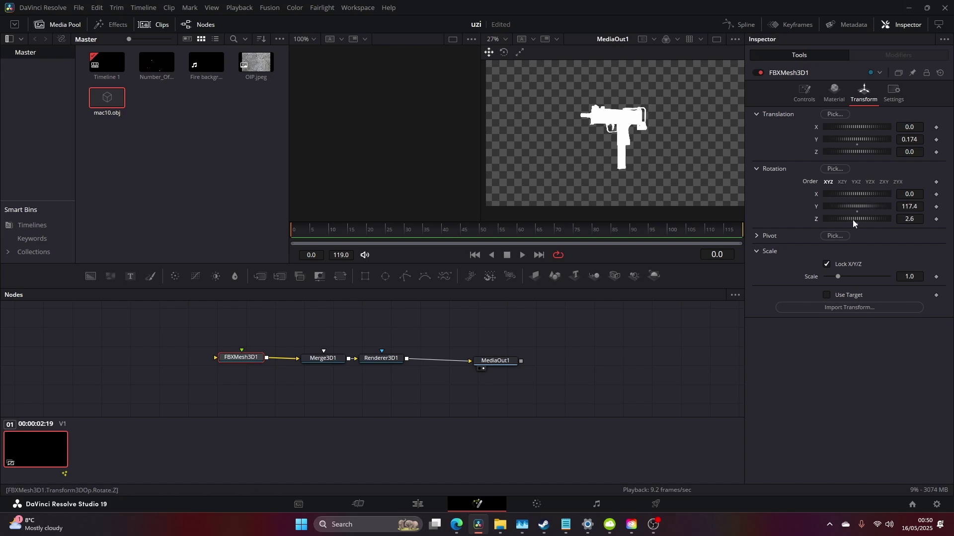
pyautogui.moveTo(852, 219); pyautogui.dragTo(855, 207)
pyautogui.scroll(2, 658, 127)
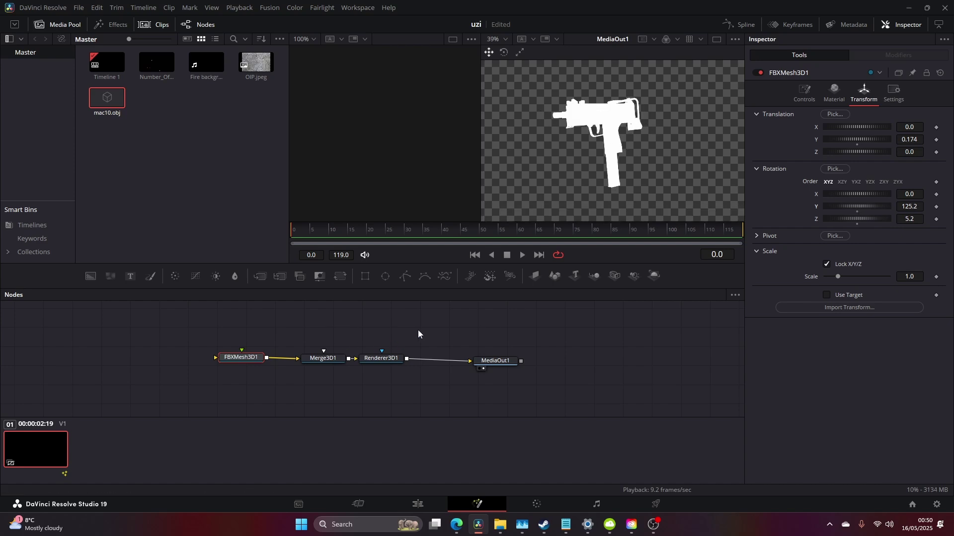
# Add a Spot Light node connected to Merge3D1.
pyautogui.click(342, 358)
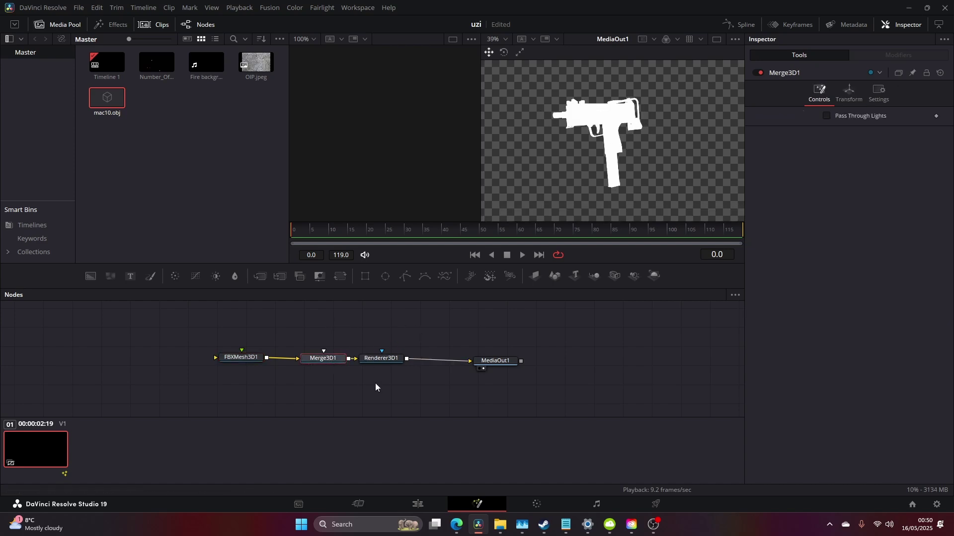
pyautogui.hotkey('shift', 'space')
pyautogui.write('SPOT')
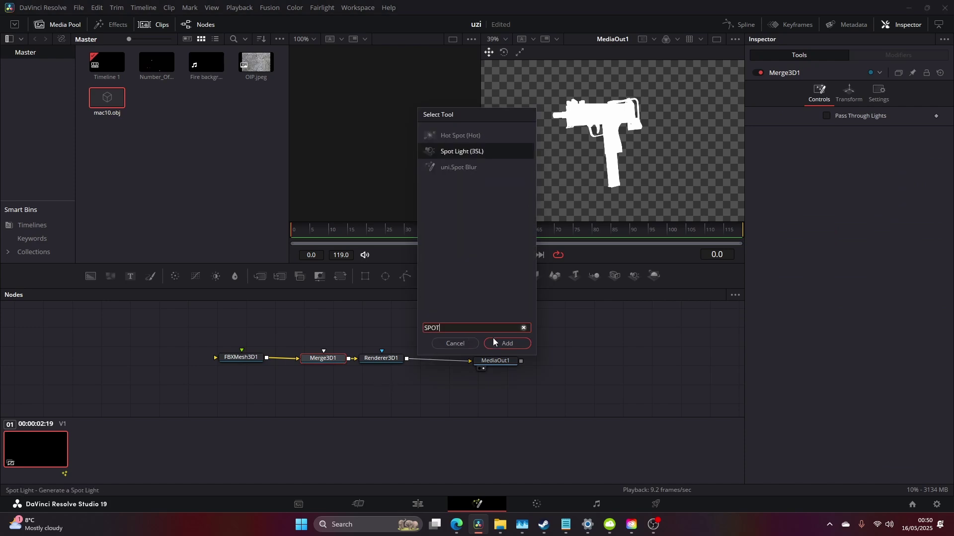
pyautogui.click(510, 350)
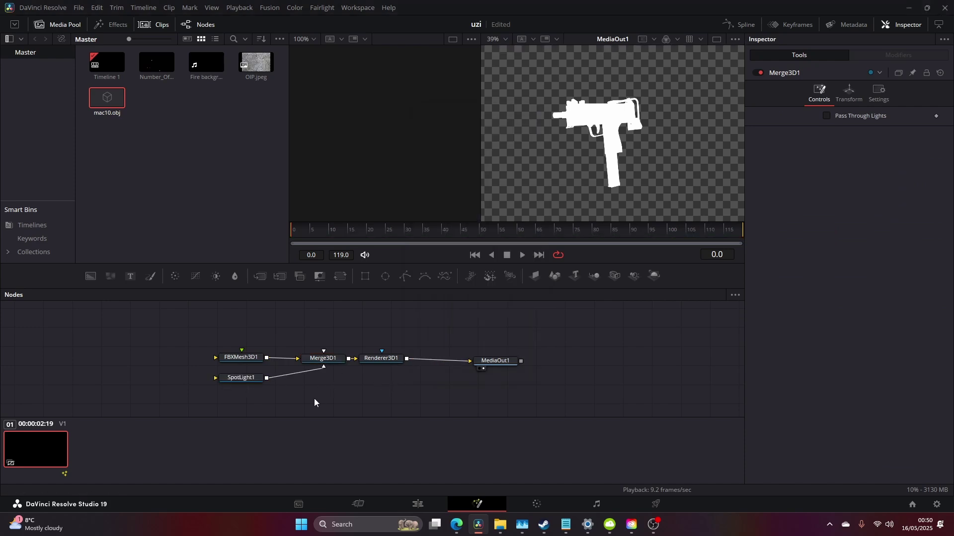
# Add a second Spot Light node and connect its output to Merge3D1.
pyautogui.hotkey('shift', 'space')
pyautogui.press('BackSpace')
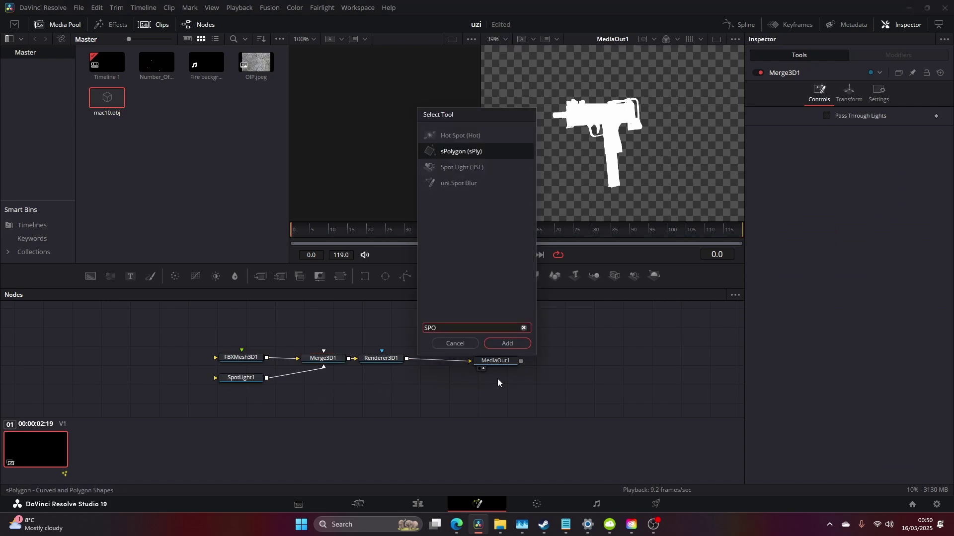
pyautogui.click(473, 166)
pyautogui.click(516, 347)
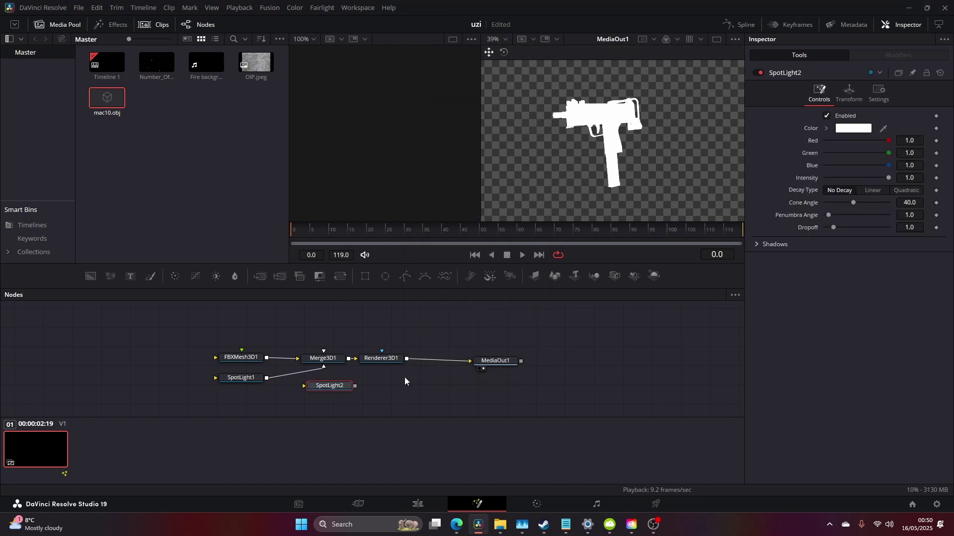
pyautogui.moveTo(354, 386); pyautogui.dragTo(335, 367)
# Enable lighting and shadows on the Renderer3D1 node.
pyautogui.click(381, 358)
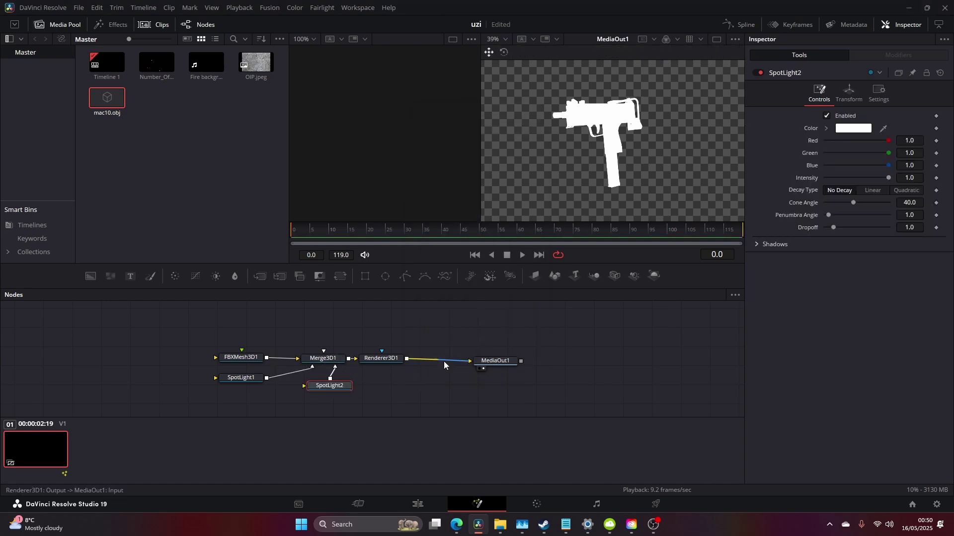
pyautogui.click(827, 214)
pyautogui.click(890, 214)
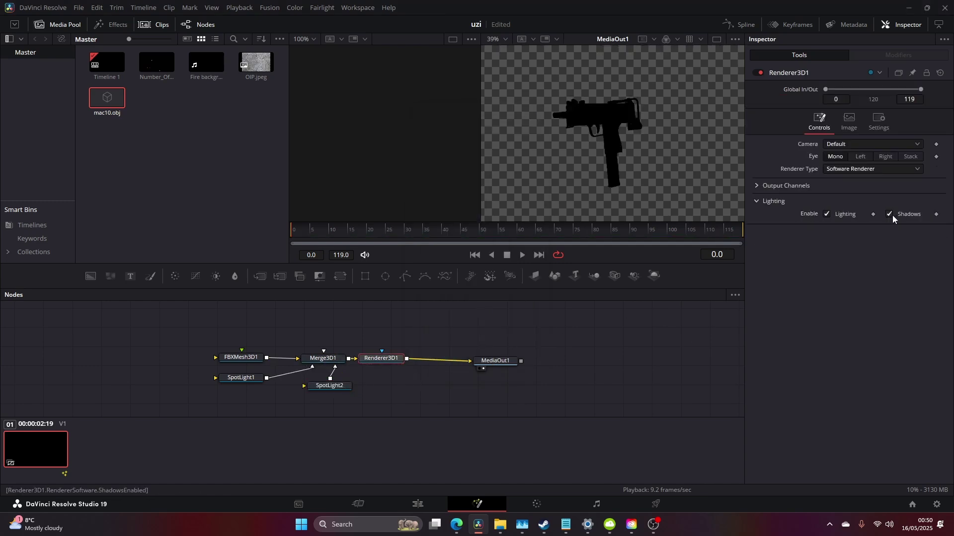
# Show Merge3D1 in the free viewer and move SpotLight1 forward along Z, in front of the gun.
pyautogui.click(308, 367)
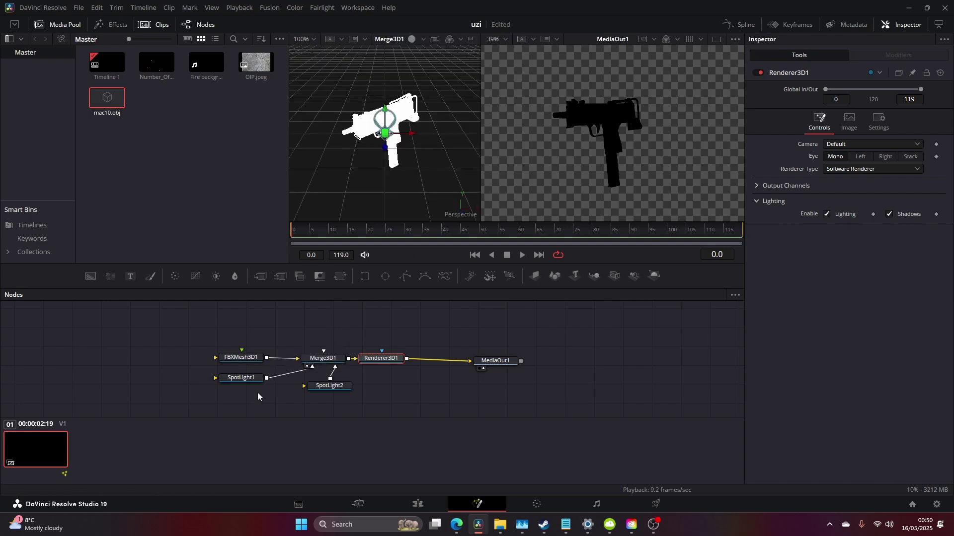
pyautogui.click(242, 378)
pyautogui.moveTo(385, 147); pyautogui.dragTo(386, 219)
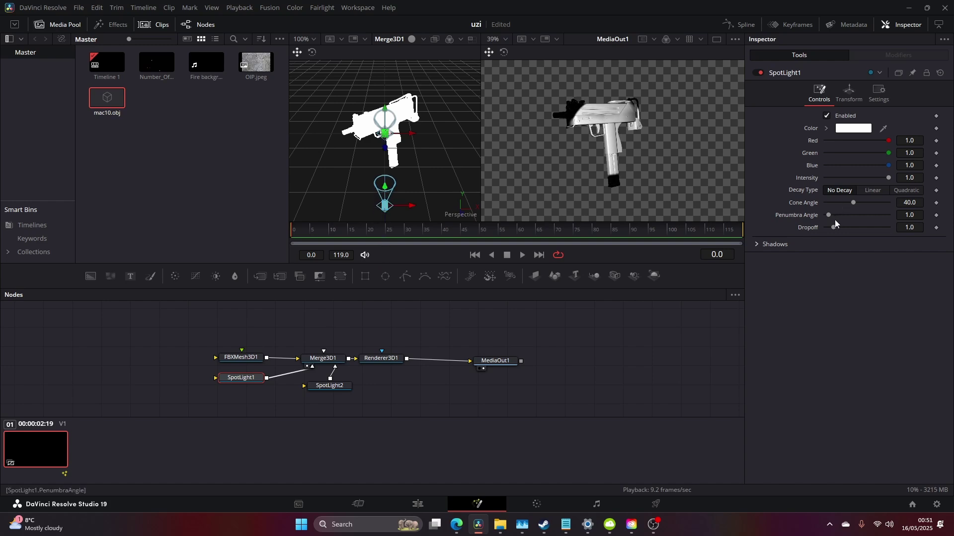
# Soften SpotLight1 by raising its penumbra angle to about 14.02.
pyautogui.moveTo(830, 215); pyautogui.dragTo(855, 219)
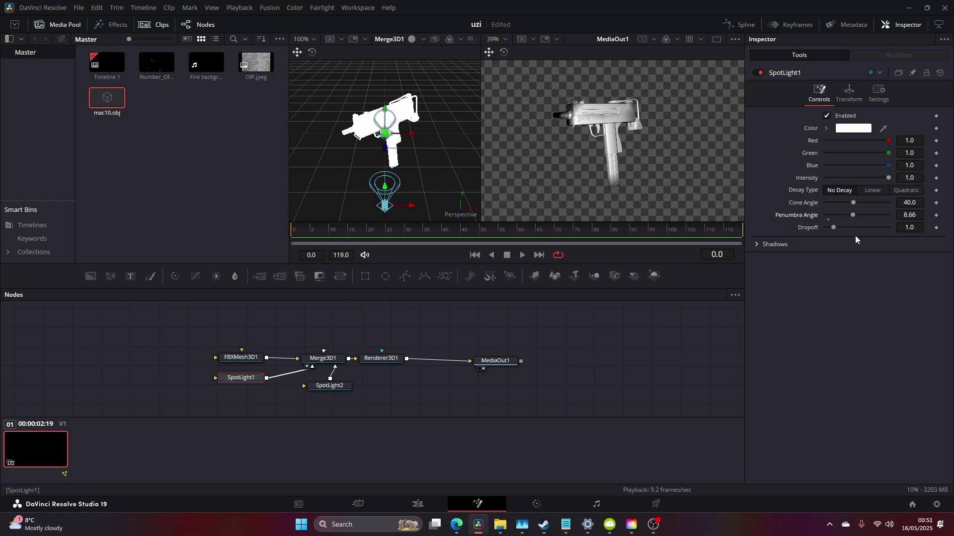
pyautogui.moveTo(856, 215); pyautogui.dragTo(871, 215)
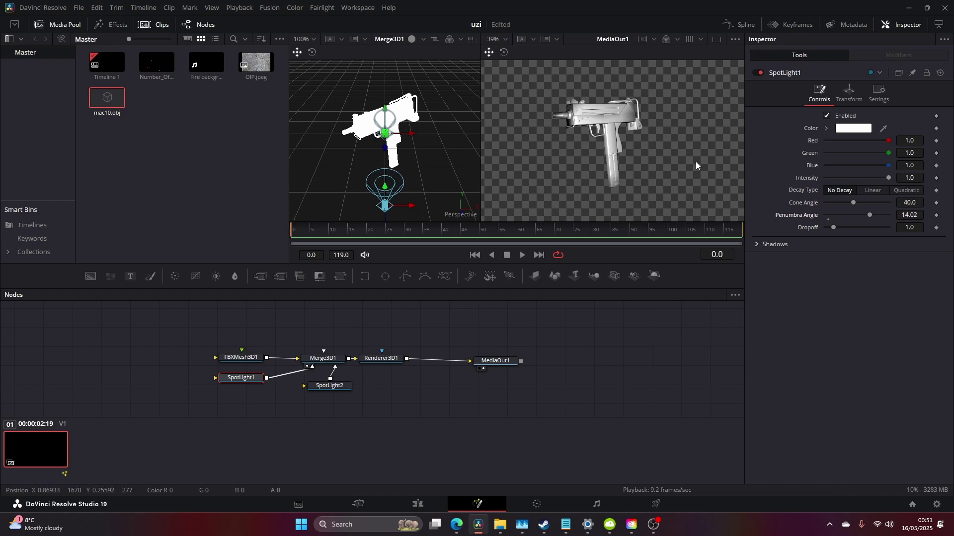
pyautogui.scroll(3, 556, 118)
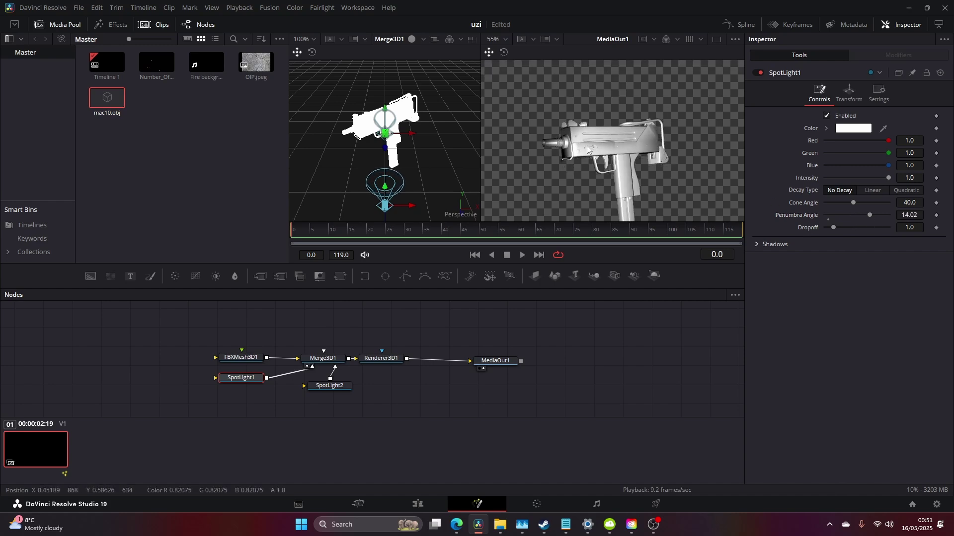
# Move SpotLight2 in front of the gun, to about 0.34 in Y and 1.13 in Z, and tilt it about the X axis.
pyautogui.click(334, 387)
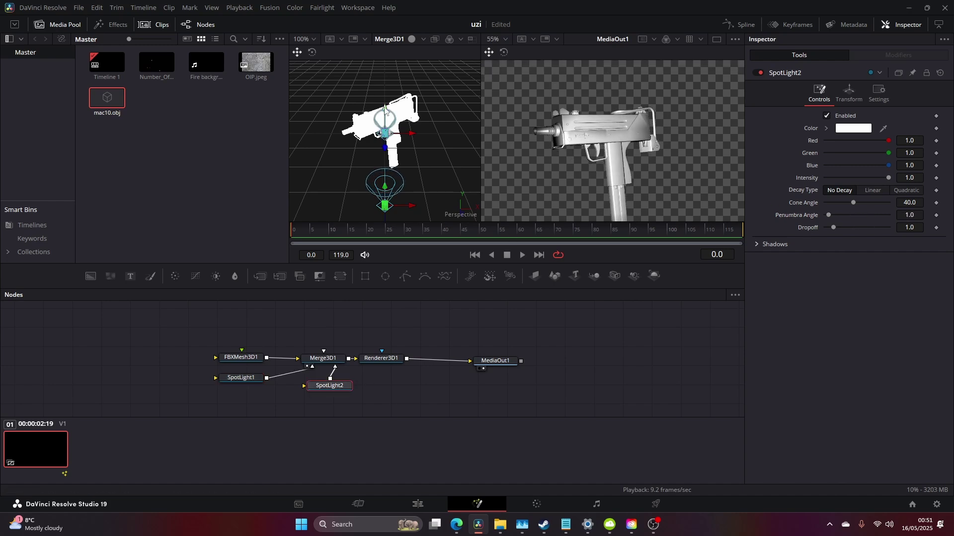
pyautogui.moveTo(385, 112); pyautogui.dragTo(389, 208)
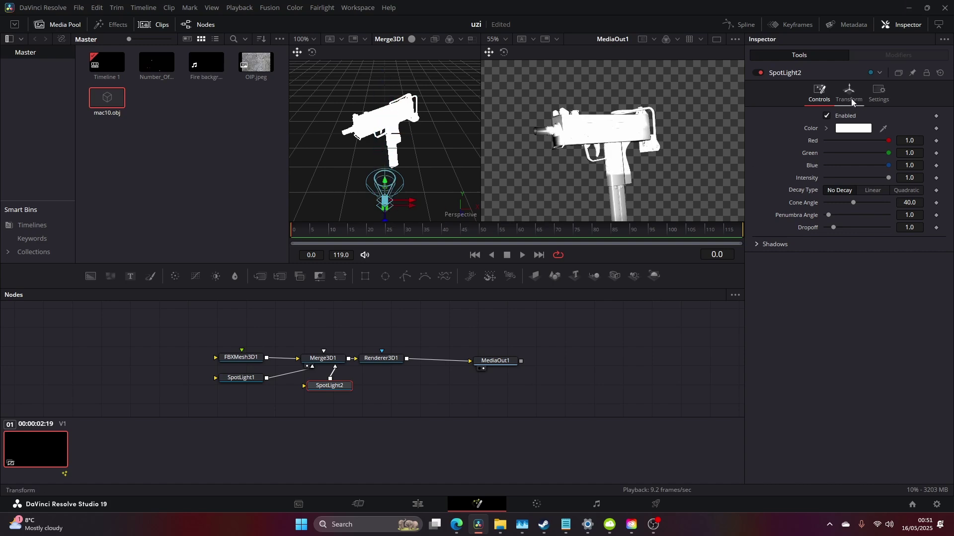
pyautogui.click(851, 98)
pyautogui.moveTo(852, 142); pyautogui.dragTo(855, 151)
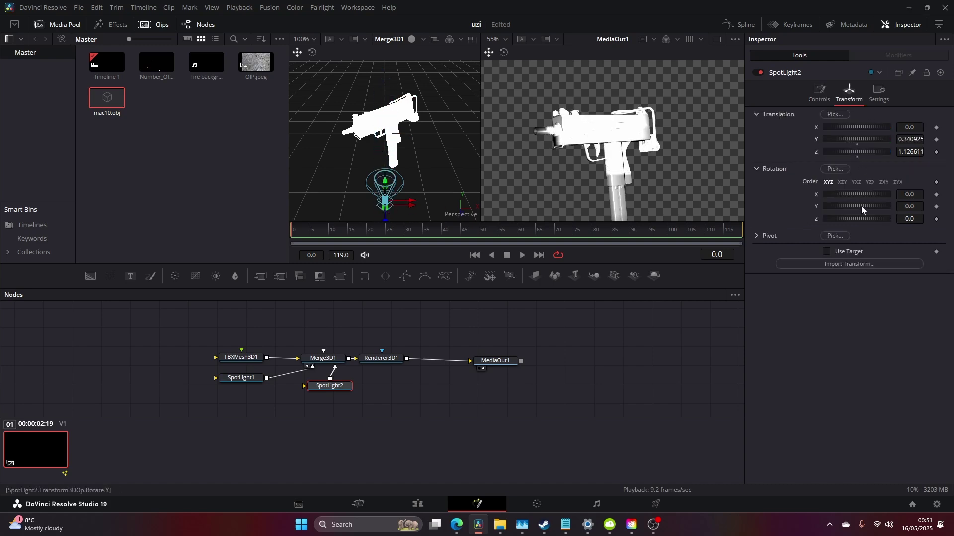
pyautogui.moveTo(860, 193); pyautogui.dragTo(853, 193)
pyautogui.click(822, 93)
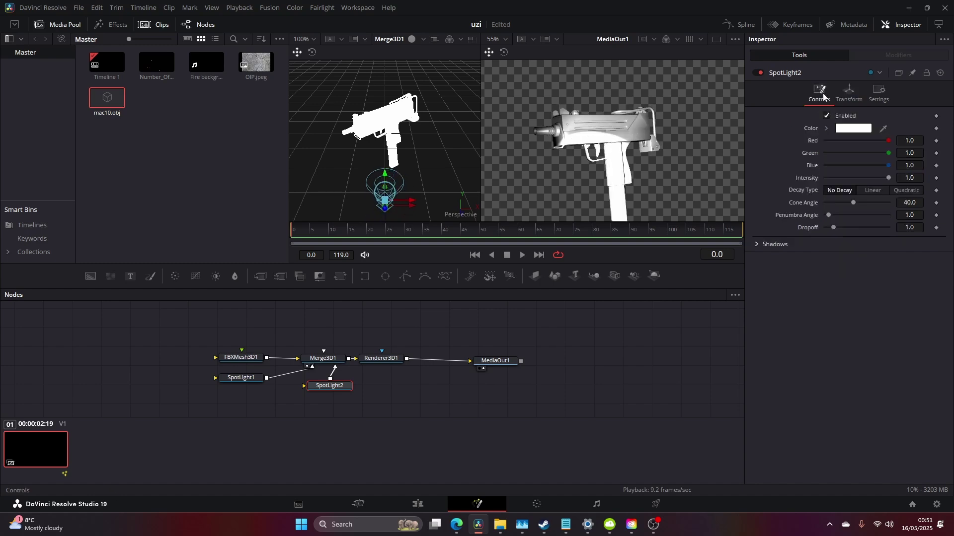
# Raise SpotLight2's penumbra angle to about 5.51 and colour SpotLight1 blue (#0f97ff).
pyautogui.moveTo(828, 215); pyautogui.dragTo(843, 215)
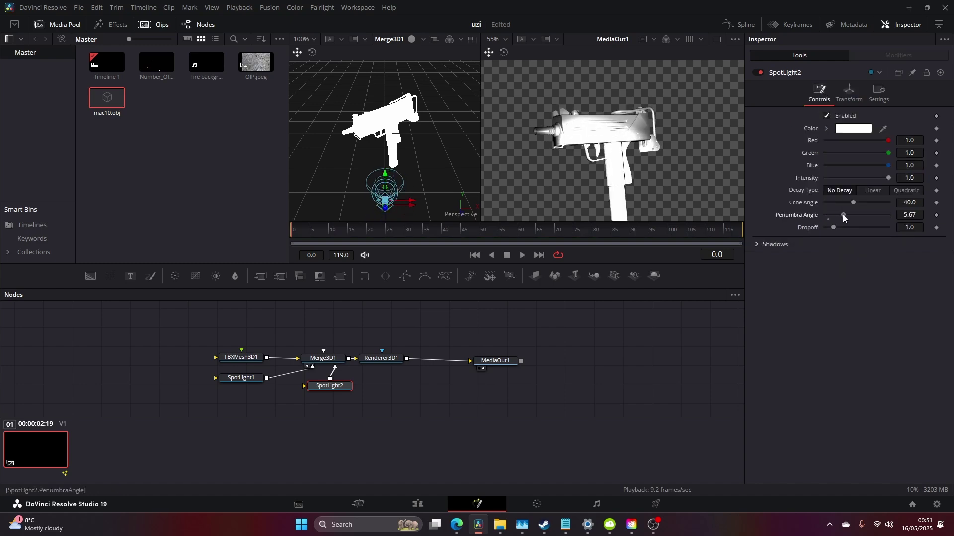
pyautogui.click(241, 378)
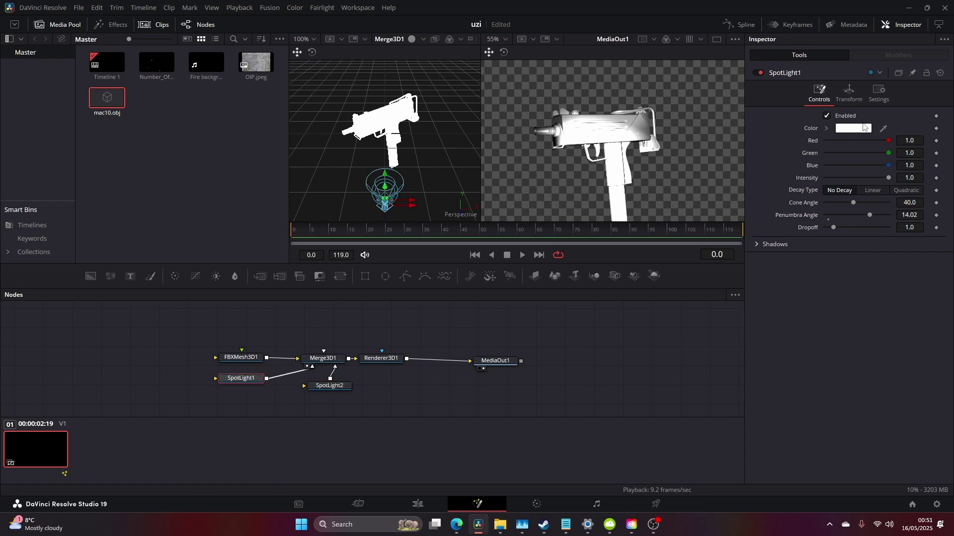
pyautogui.click(852, 128)
pyautogui.moveTo(518, 183); pyautogui.dragTo(517, 185)
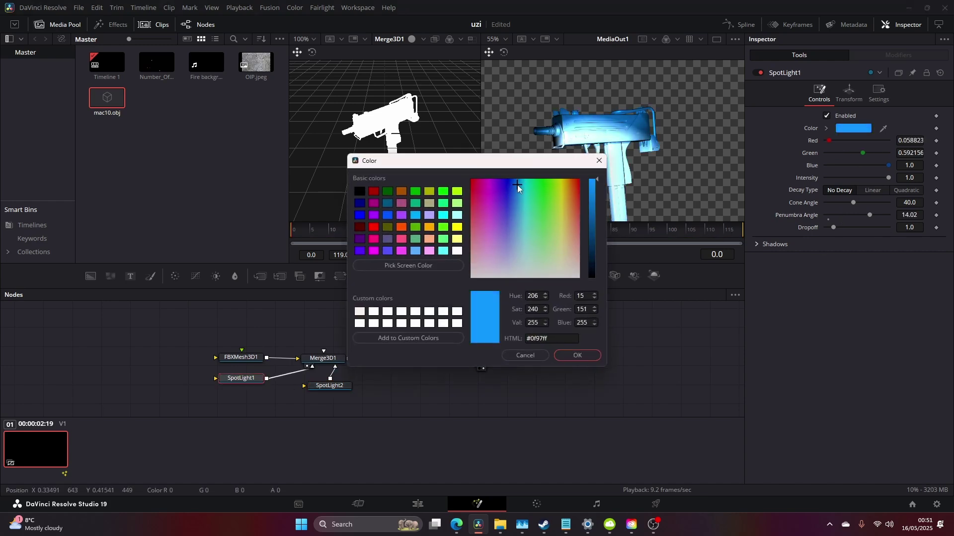
pyautogui.click(575, 356)
# Set SpotLight2's colour to a very pale cyan (#cbf4ff).
pyautogui.click(332, 387)
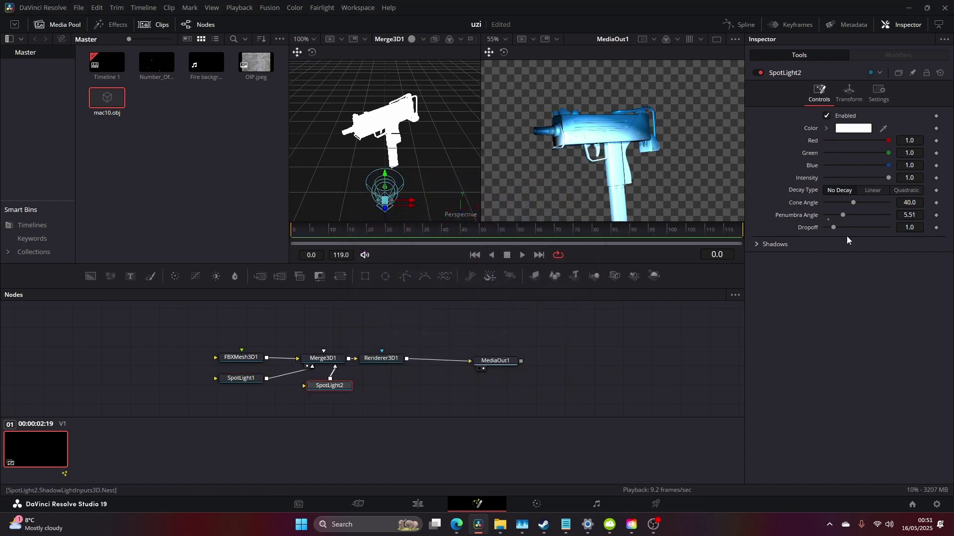
pyautogui.click(853, 128)
pyautogui.click(519, 187)
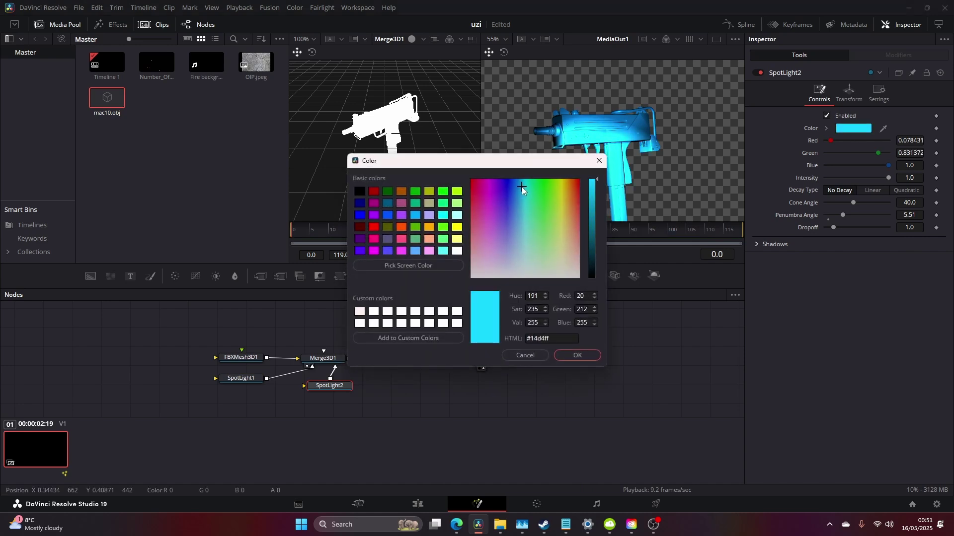
pyautogui.moveTo(521, 187); pyautogui.dragTo(521, 258)
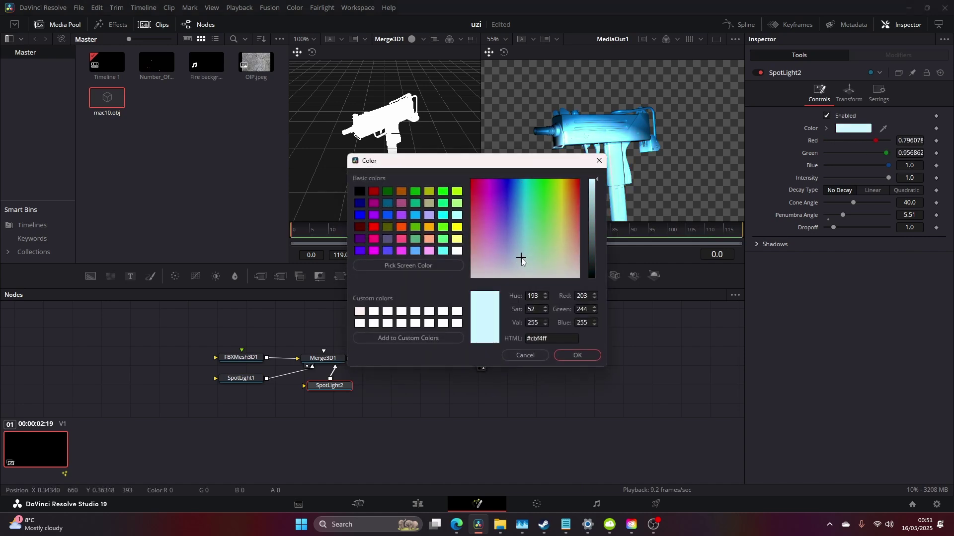
pyautogui.click(588, 355)
# Make room after FBXMesh3D1 and insert a Replace Material 3D node between it and Merge3D1.
pyautogui.moveTo(246, 359); pyautogui.dragTo(119, 354)
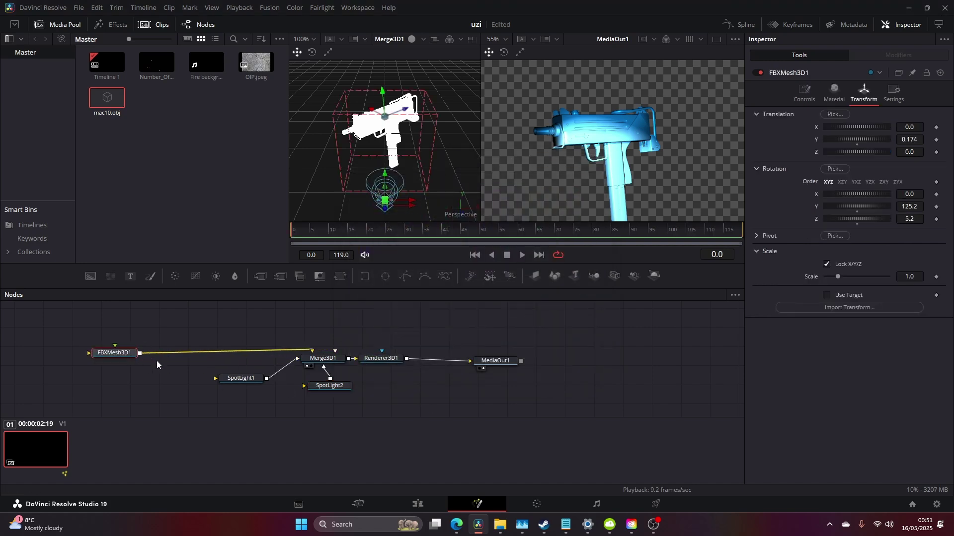
pyautogui.hotkey('shift', 'space')
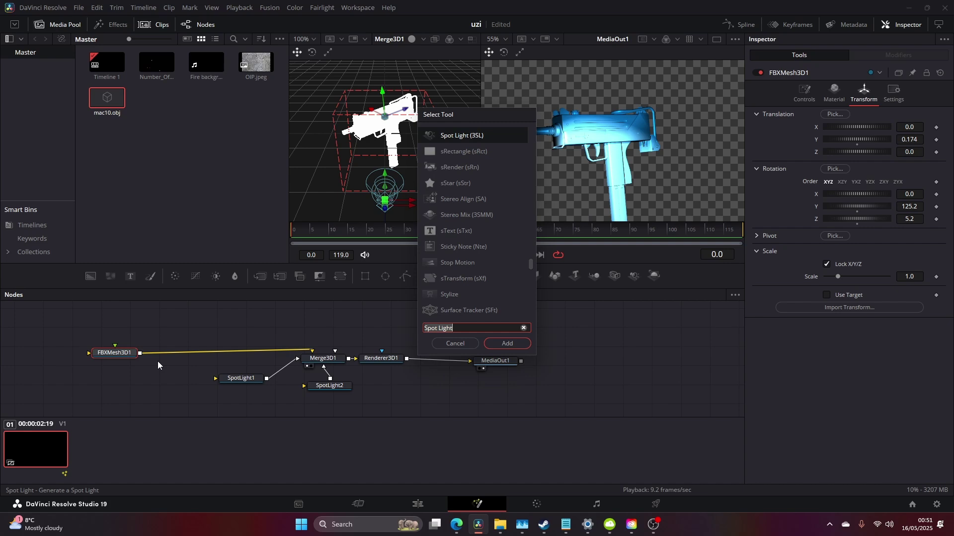
pyautogui.write('replace')
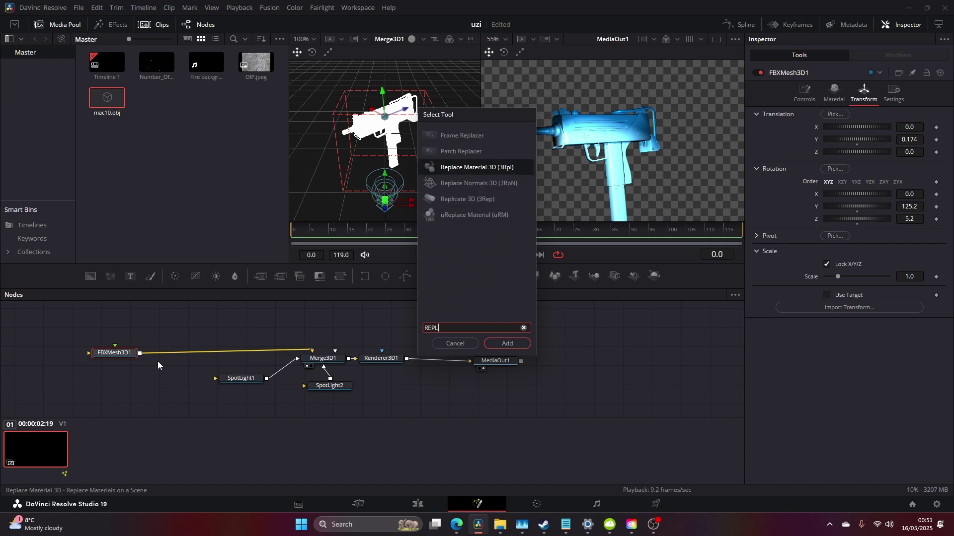
pyautogui.press('Return')
pyautogui.moveTo(162, 353); pyautogui.dragTo(189, 357)
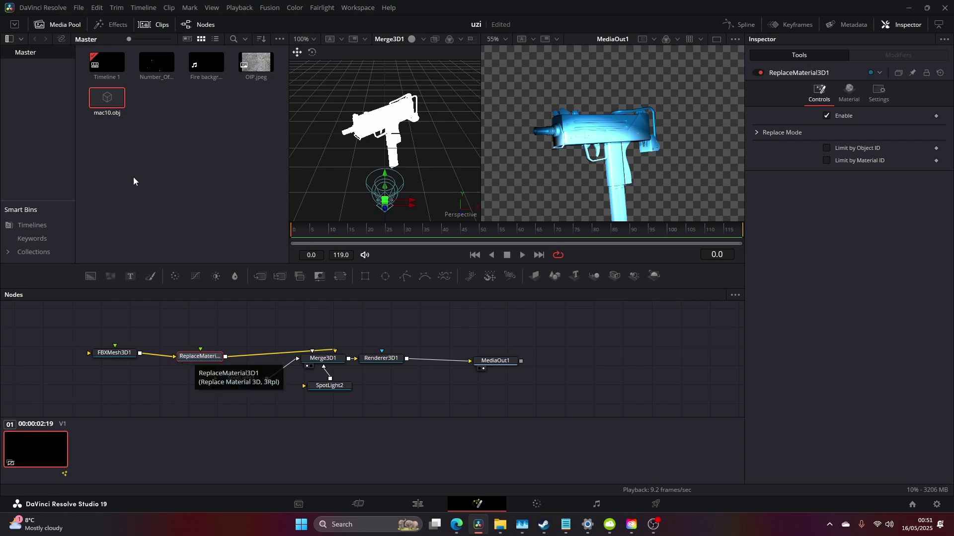
# Add the Chrome shader from the Fusion templates and connect it to the material input of ReplaceMaterial3D1.
pyautogui.click(122, 27)
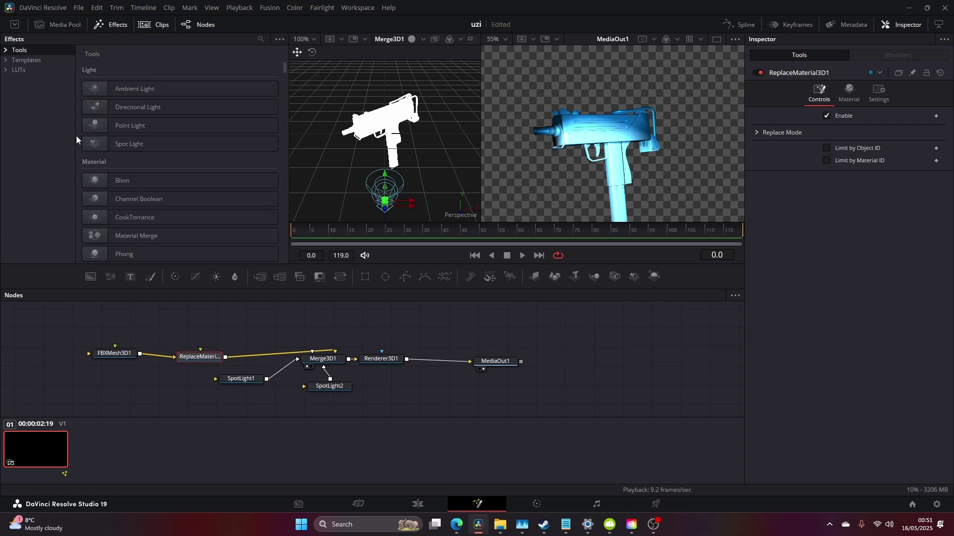
pyautogui.click(16, 60)
pyautogui.click(31, 90)
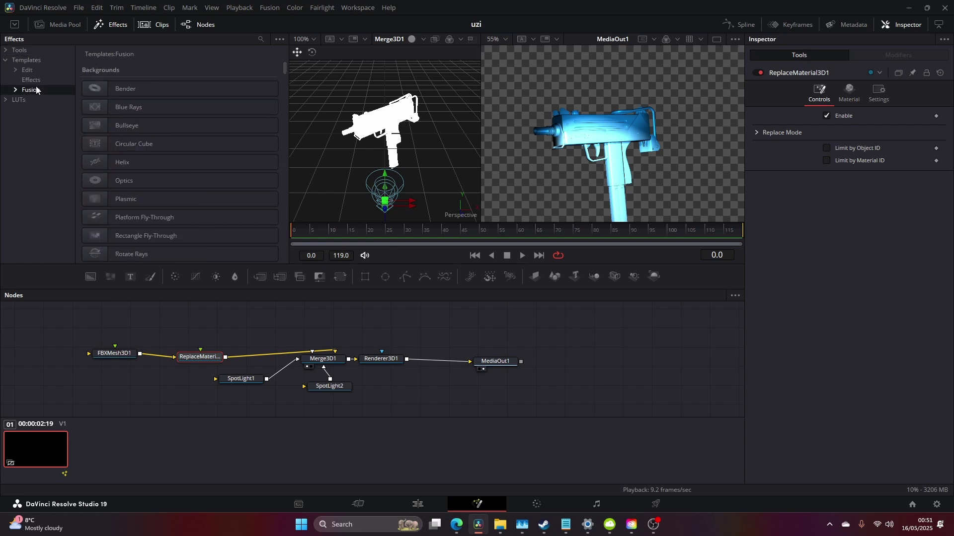
pyautogui.click(15, 90)
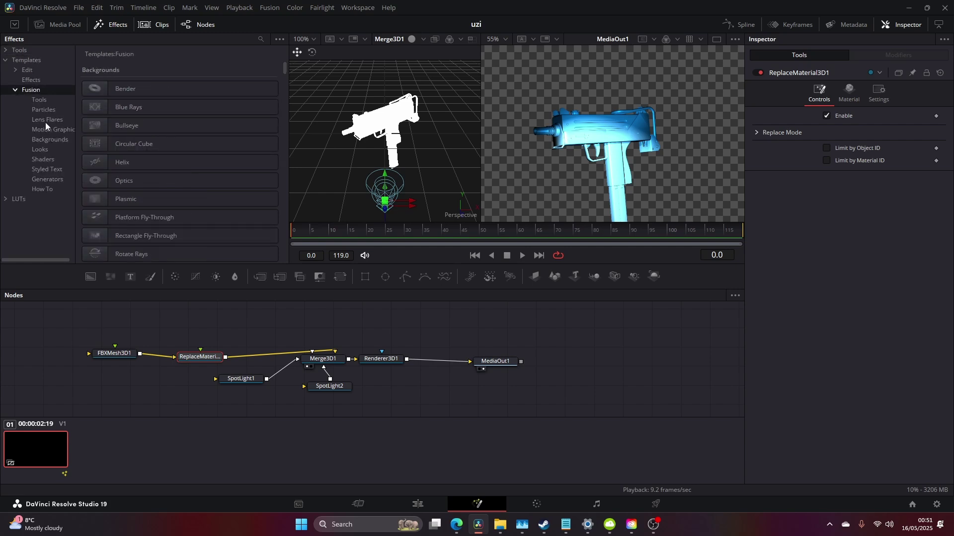
pyautogui.click(42, 160)
pyautogui.moveTo(170, 199); pyautogui.dragTo(186, 320)
pyautogui.moveTo(261, 327); pyautogui.dragTo(304, 363)
pyautogui.moveTo(225, 355); pyautogui.dragTo(244, 387)
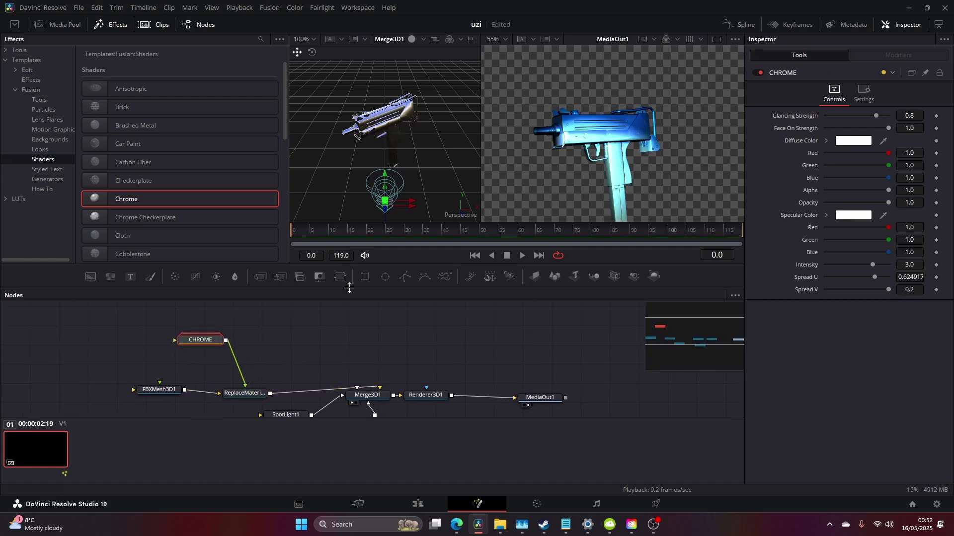
# Ungroup the CHROME node and inspect the settings of its reflect node.
pyautogui.rightClick(196, 339)
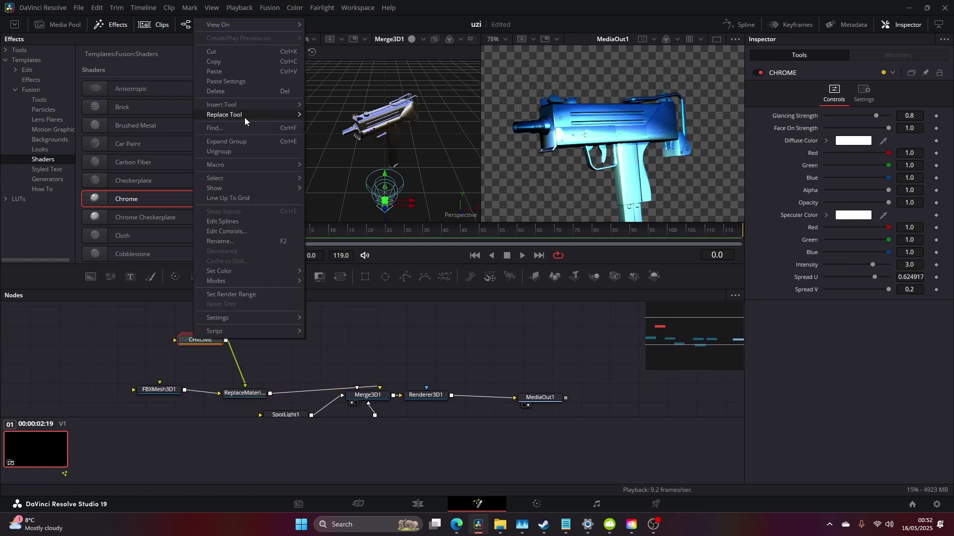
pyautogui.click(246, 151)
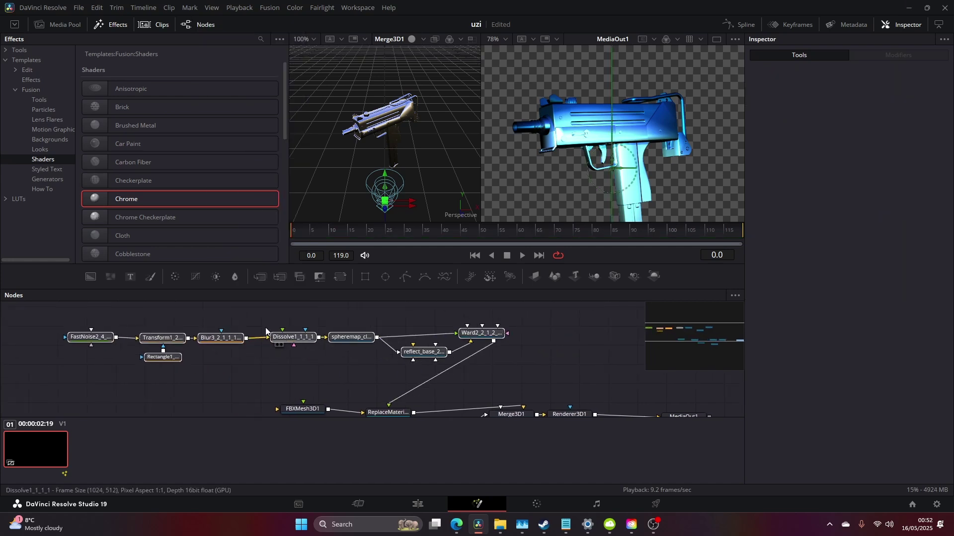
pyautogui.moveTo(274, 336); pyautogui.dragTo(208, 314)
pyautogui.moveTo(401, 370); pyautogui.dragTo(342, 358)
pyautogui.click(300, 320)
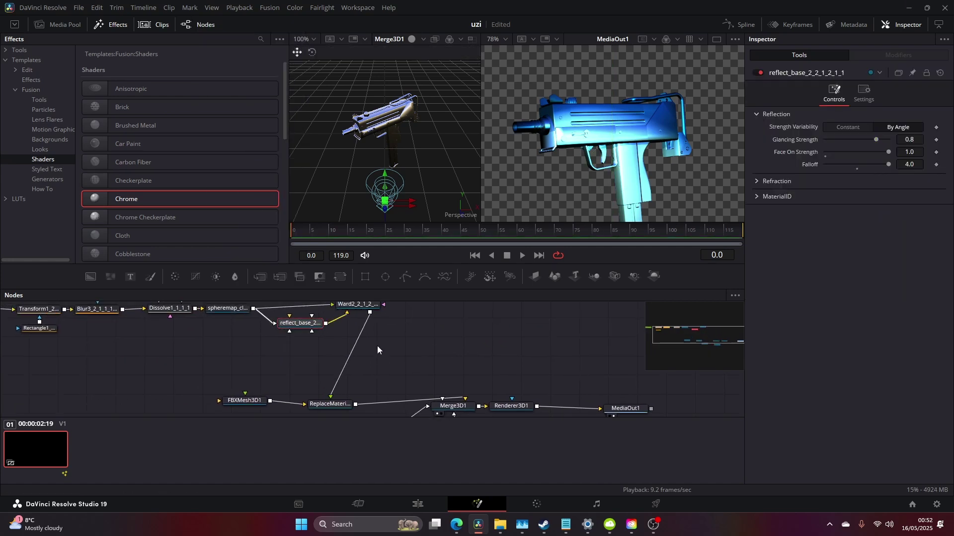
pyautogui.scroll(2, 395, 124)
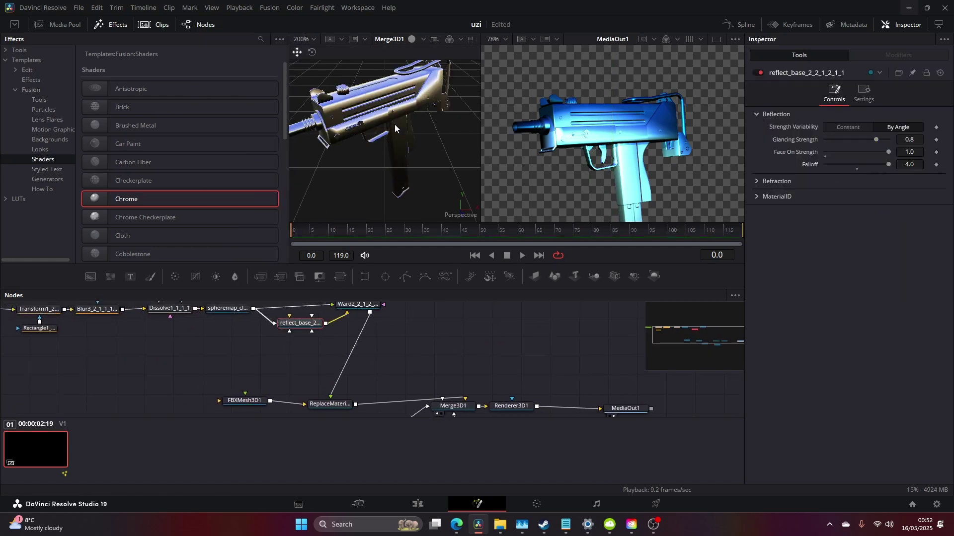
pyautogui.scroll(-1, 394, 124)
pyautogui.moveTo(502, 373); pyautogui.dragTo(465, 334)
# Try rotating SpotLight1 about the Z axis to about 67.8 degrees.
pyautogui.click(342, 390)
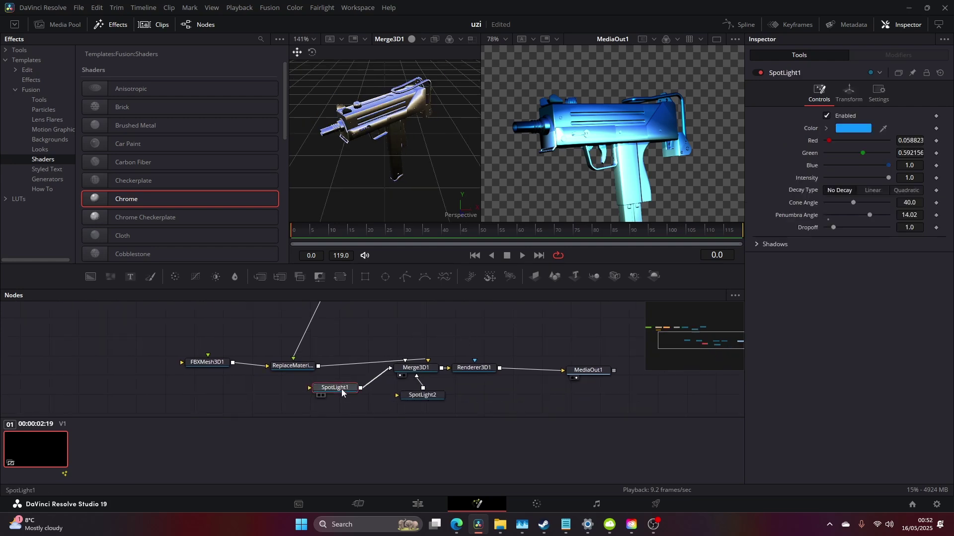
pyautogui.click(849, 94)
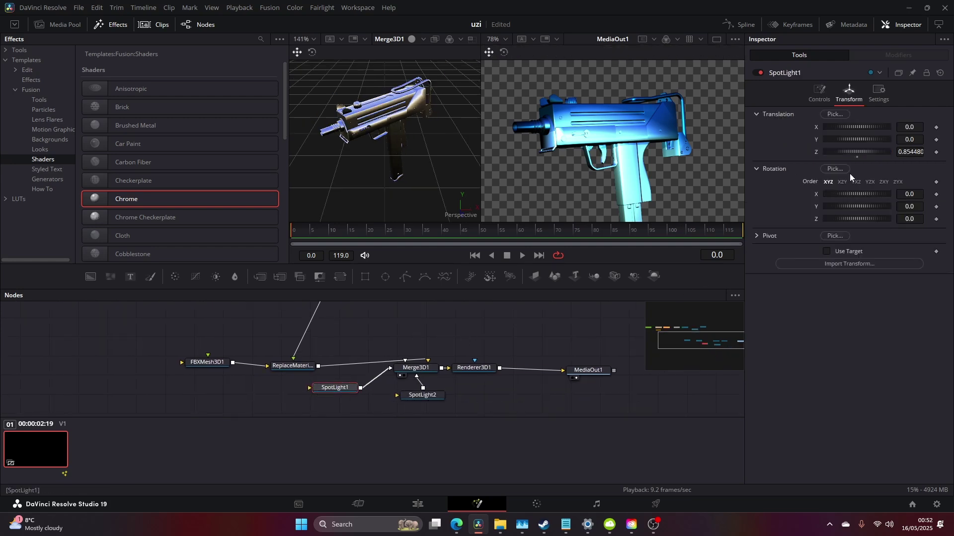
pyautogui.moveTo(753, 220); pyautogui.dragTo(858, 222)
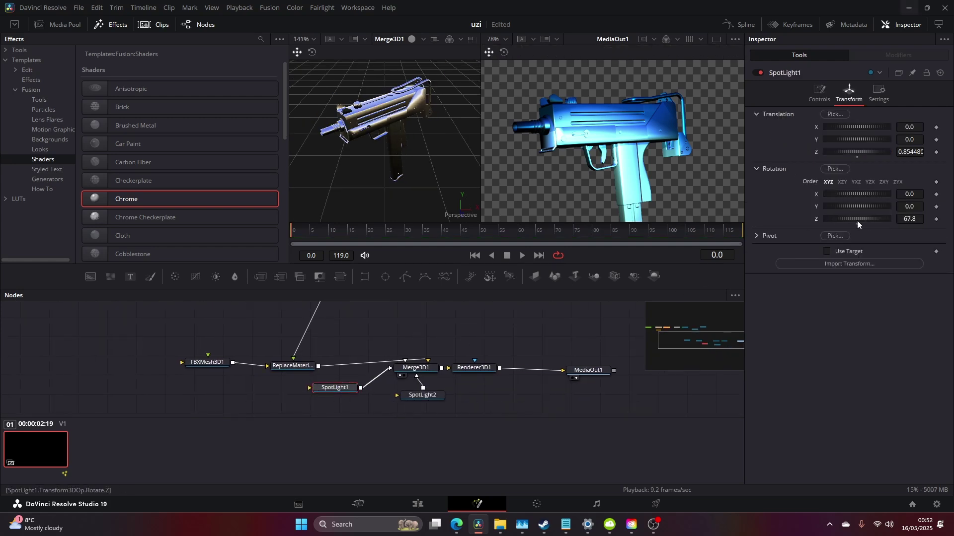
pyautogui.click(857, 224)
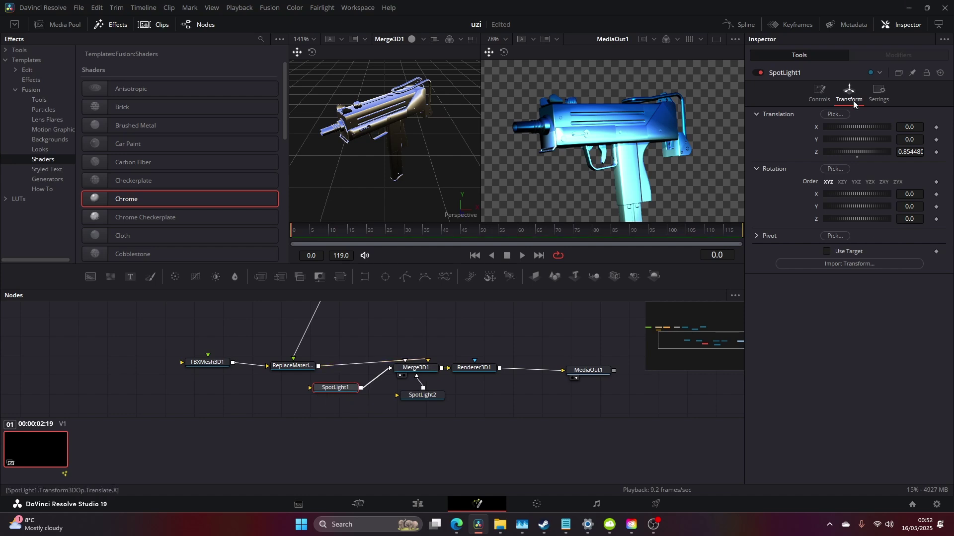
# Lower SpotLight1's intensity to 0.22, and set SpotLight2 to an intensity of about 0.646 with a cone angle of about 58.11.
pyautogui.click(819, 93)
pyautogui.moveTo(880, 176); pyautogui.dragTo(839, 179)
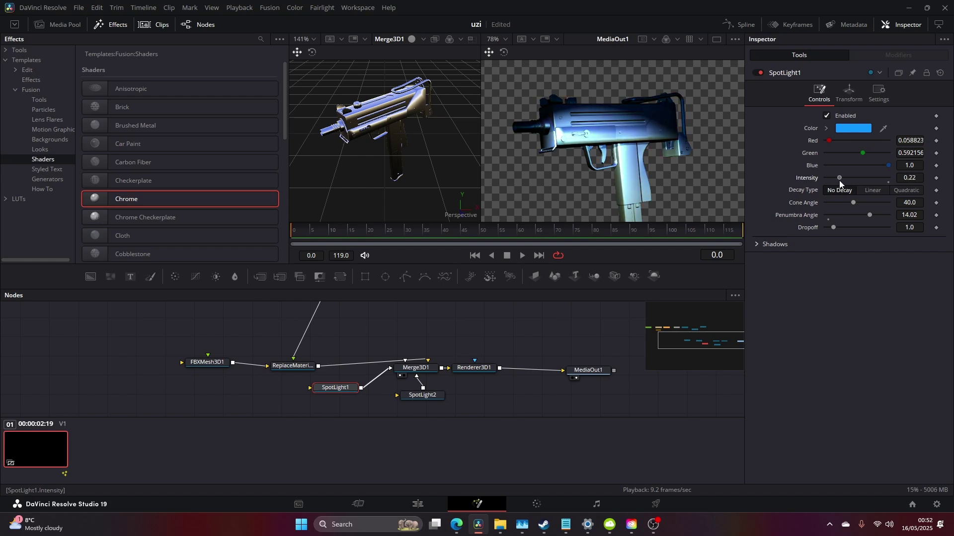
pyautogui.click(422, 395)
pyautogui.moveTo(859, 182); pyautogui.dragTo(867, 201)
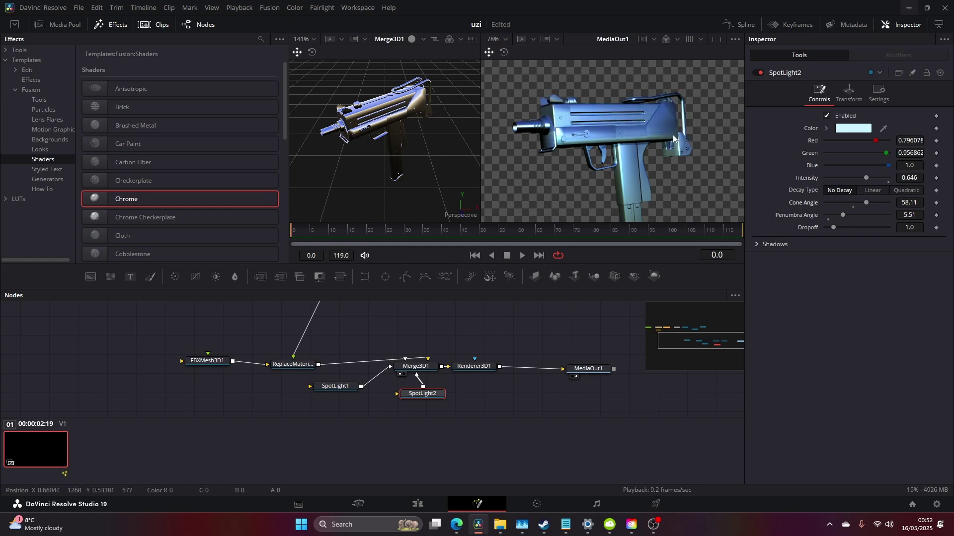
pyautogui.scroll(-2, 669, 148)
pyautogui.scroll(2, 669, 148)
pyautogui.hscroll(5, 457, 377)
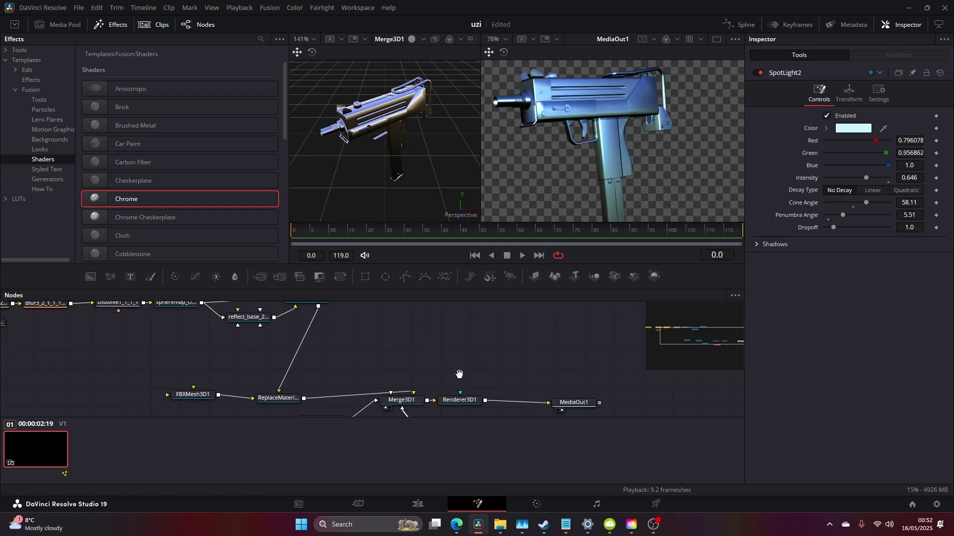
# Move MediaOut1 well away from Renderer3D1 to make room for more nodes between them.
pyautogui.moveTo(410, 366); pyautogui.dragTo(532, 366)
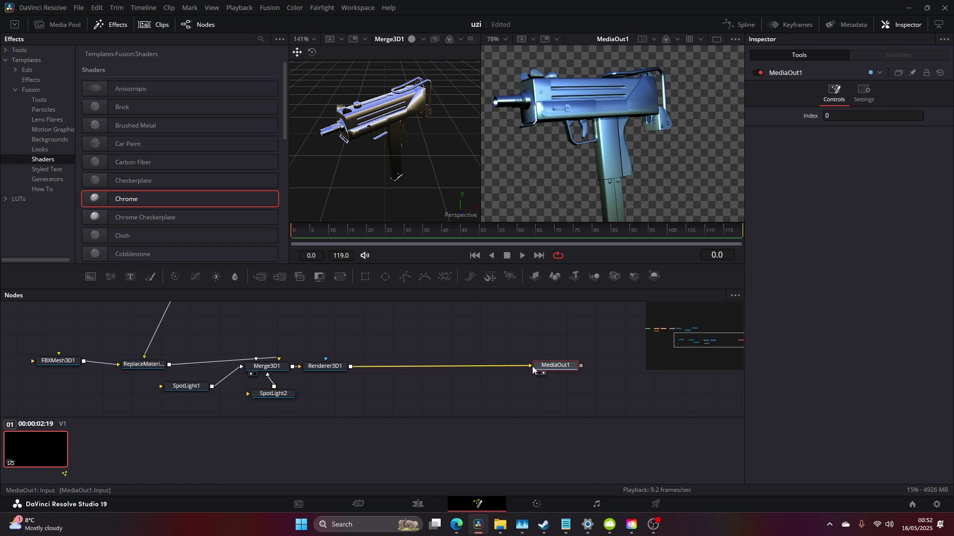
pyautogui.moveTo(392, 339); pyautogui.dragTo(420, 310)
pyautogui.scroll(-2, 434, 320)
pyautogui.moveTo(446, 341); pyautogui.dragTo(405, 355)
pyautogui.scroll(1, 405, 356)
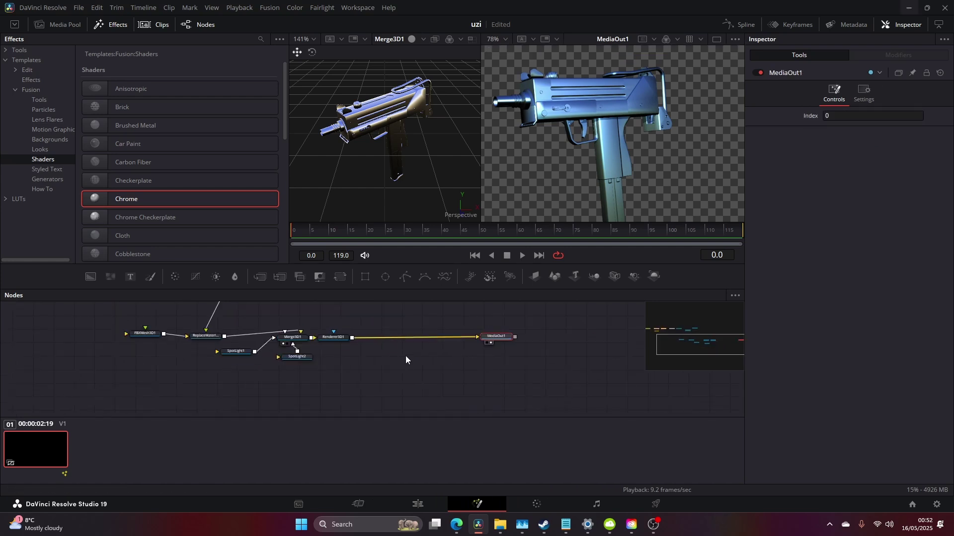
pyautogui.moveTo(498, 341); pyautogui.dragTo(577, 340)
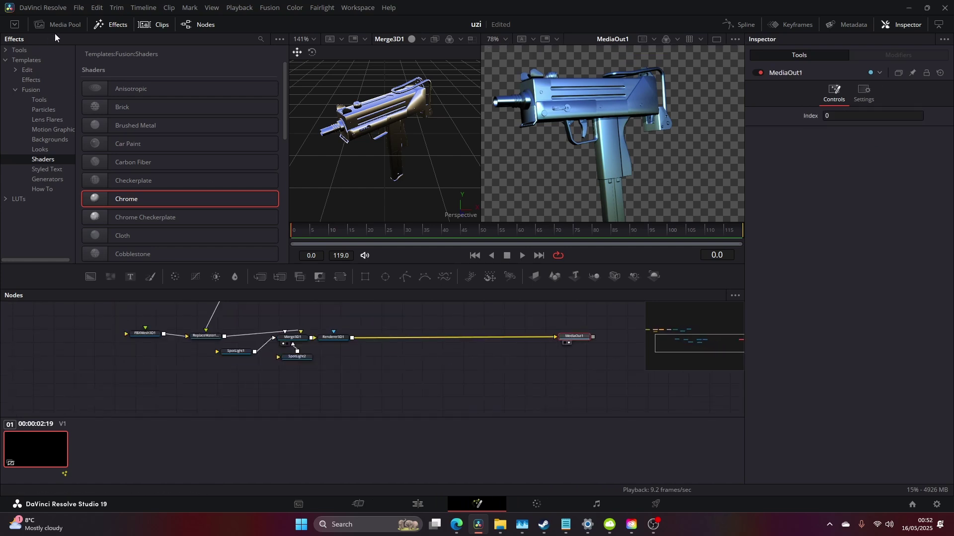
# Merge the fire background clip from the media pool into the connection between Renderer3D1 and MediaOut1.
pyautogui.click(33, 51)
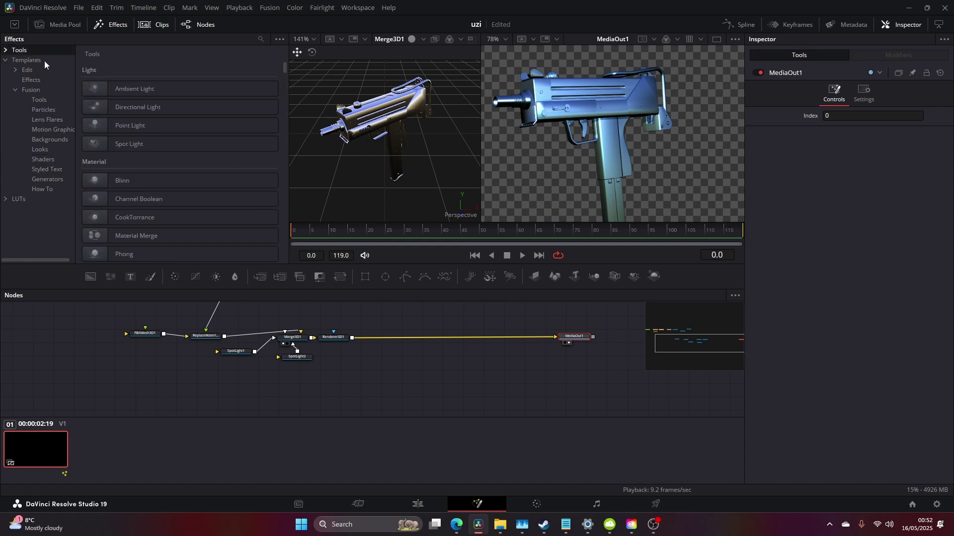
pyautogui.click(63, 27)
pyautogui.moveTo(206, 62); pyautogui.dragTo(422, 324)
pyautogui.scroll(2, 363, 371)
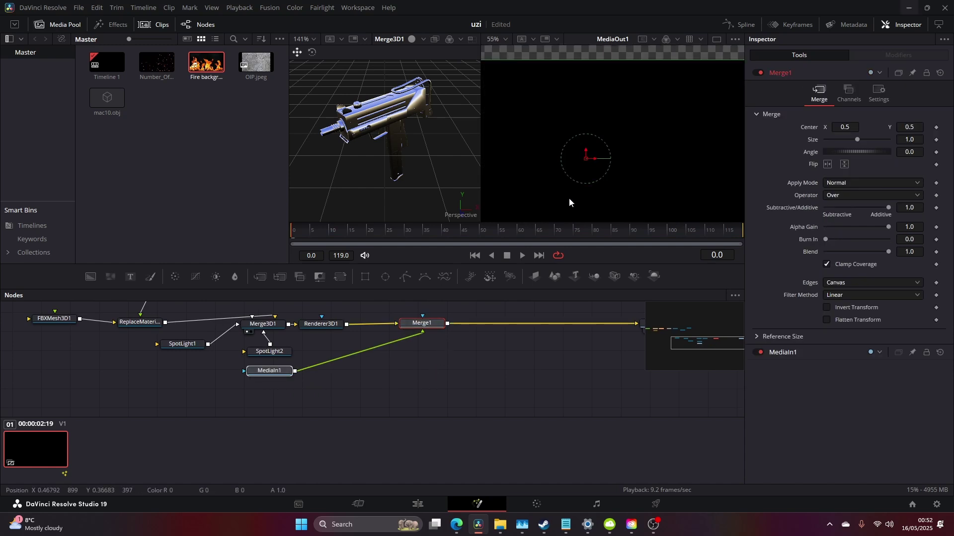
# Go to frame 29 and rearrange the MediaIn1 and Merge1 nodes to tidy the graph.
pyautogui.scroll(-2, 569, 194)
pyautogui.moveTo(315, 234); pyautogui.dragTo(401, 231)
pyautogui.moveTo(274, 373); pyautogui.dragTo(242, 388)
pyautogui.click(398, 381)
pyautogui.moveTo(398, 339); pyautogui.dragTo(427, 330)
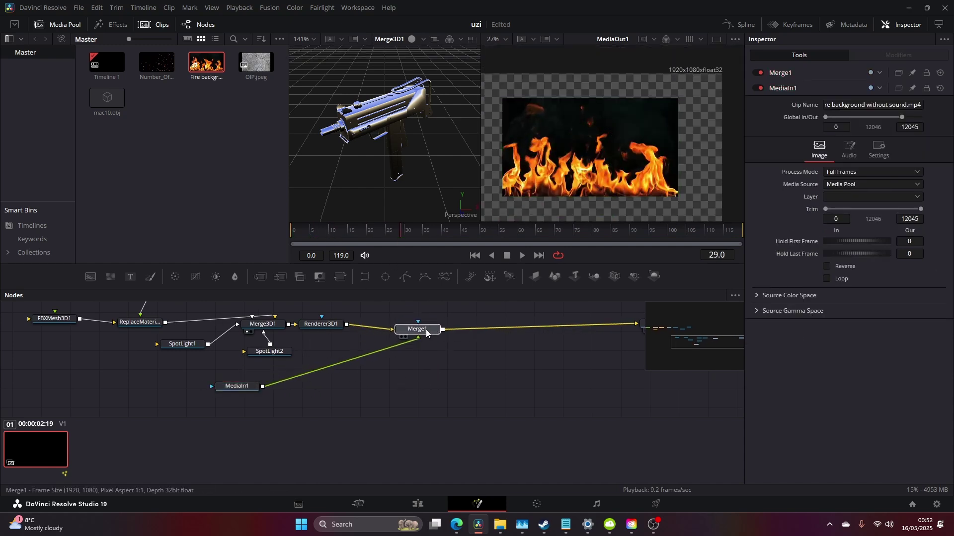
# Insert a Luma Keyer between MediaIn1 and Merge1 to key out the fire clip's black background.
pyautogui.moveTo(241, 390); pyautogui.dragTo(224, 390)
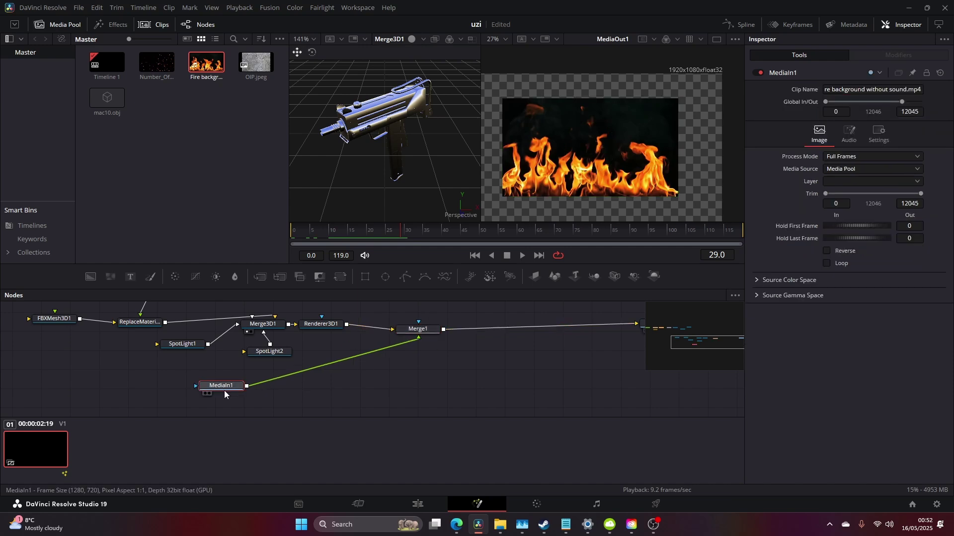
pyautogui.hotkey('shift', 'space')
pyautogui.write('LUMA')
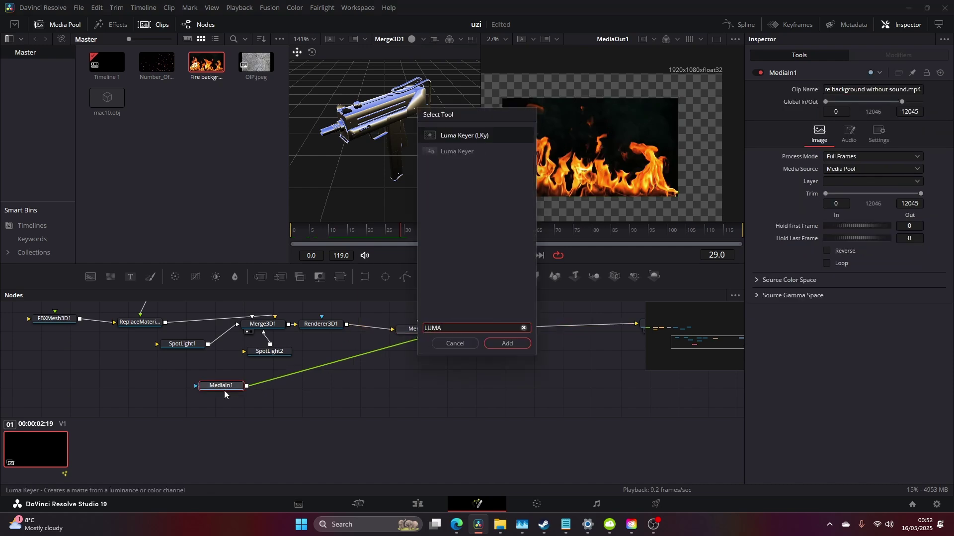
pyautogui.press('Return')
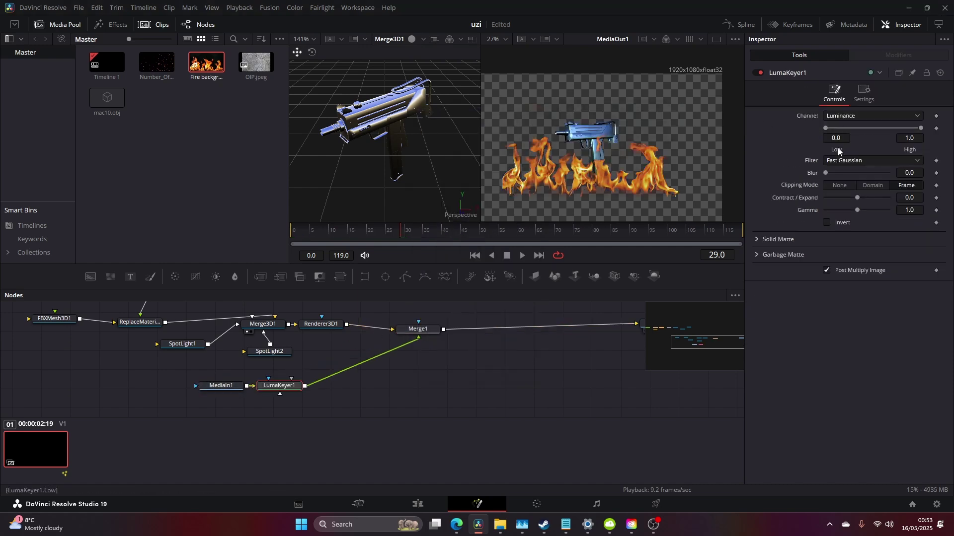
# Play back a short stretch of the keyed fire composite and move MediaIn1 farther from LumaKeyer1.
pyautogui.press('space')
pyautogui.press('space')
pyautogui.moveTo(223, 388); pyautogui.dragTo(206, 388)
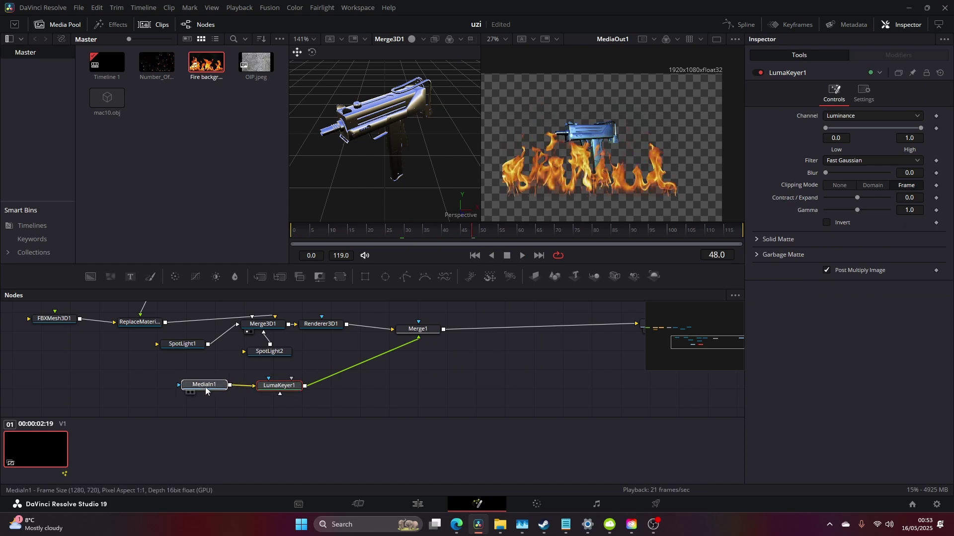
# Insert a Transform node between LumaKeyer1 and Merge1 for the keyed fire.
pyautogui.hotkey('shift', 'space')
pyautogui.write('TR')
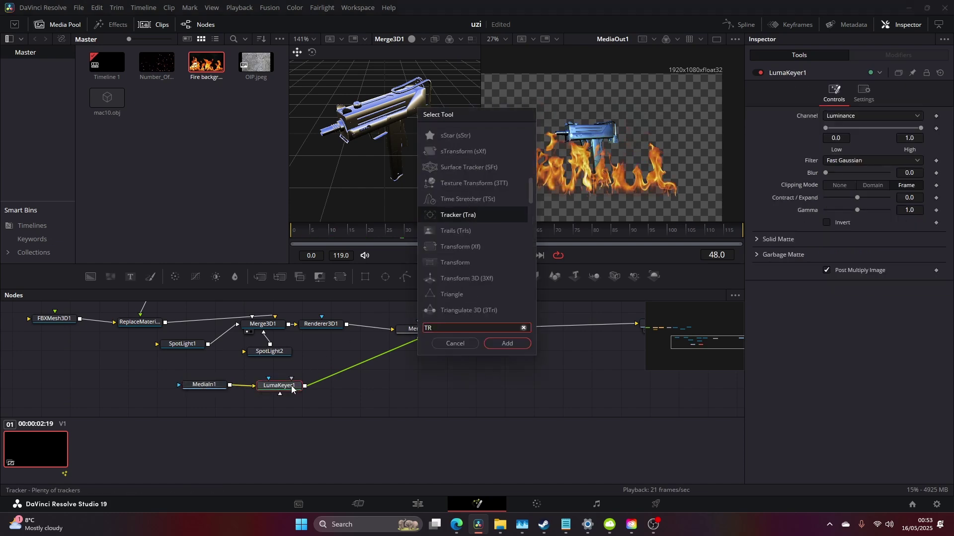
pyautogui.write('ANS')
pyautogui.press('Return')
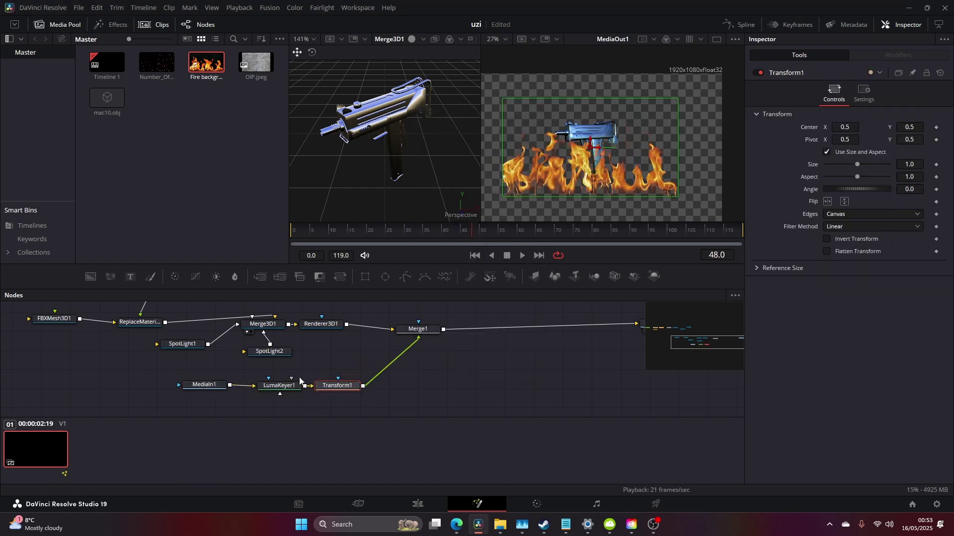
# Scale the fire to 0.2, rotate it to -80.9 degrees and place it over the gun's grip.
pyautogui.moveTo(848, 192); pyautogui.dragTo(830, 168)
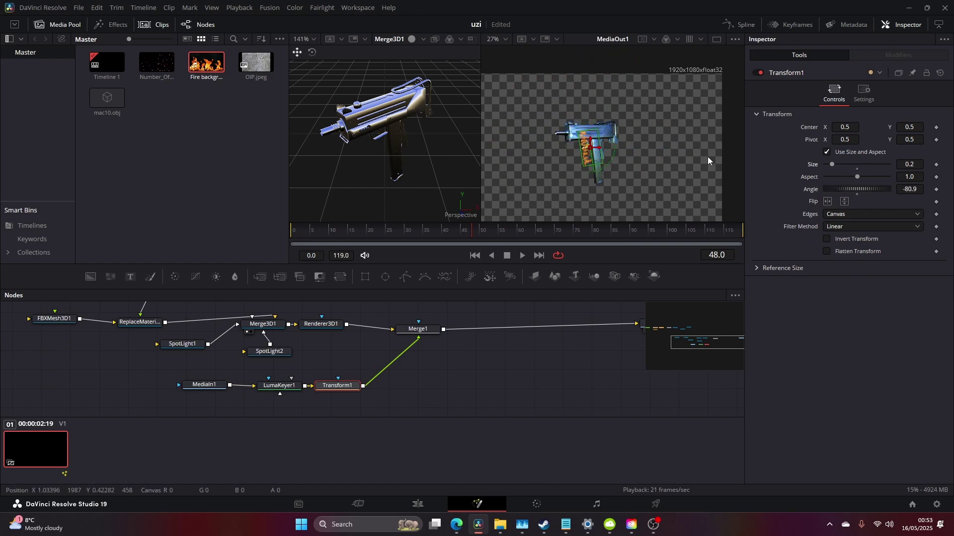
pyautogui.scroll(3, 639, 167)
pyautogui.moveTo(551, 133); pyautogui.dragTo(572, 143)
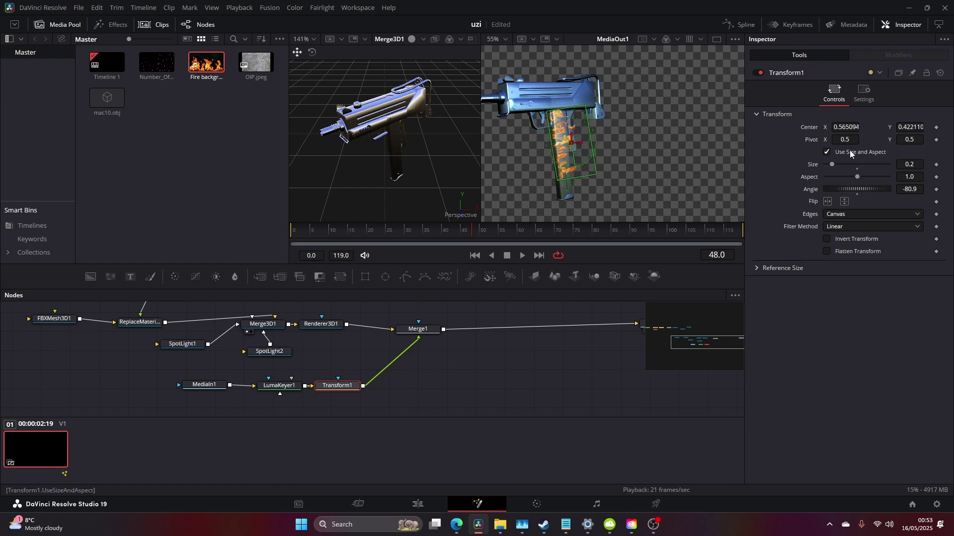
# Unlink the Transform1 size axes, set X Size 0.28 and Y Size 0.27, and realign the fire along the grip.
pyautogui.click(827, 152)
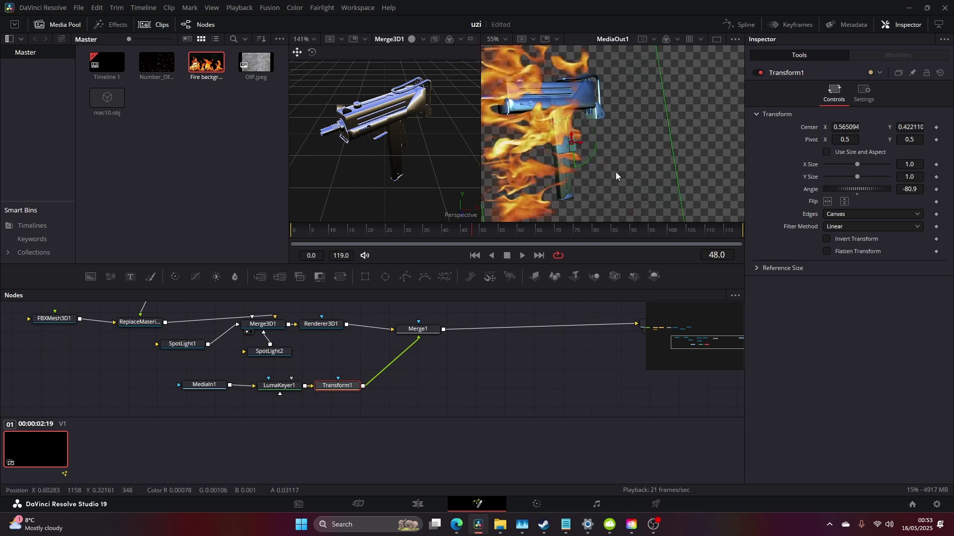
pyautogui.click(855, 176)
pyautogui.moveTo(854, 177); pyautogui.dragTo(833, 177)
pyautogui.moveTo(572, 145); pyautogui.dragTo(576, 151)
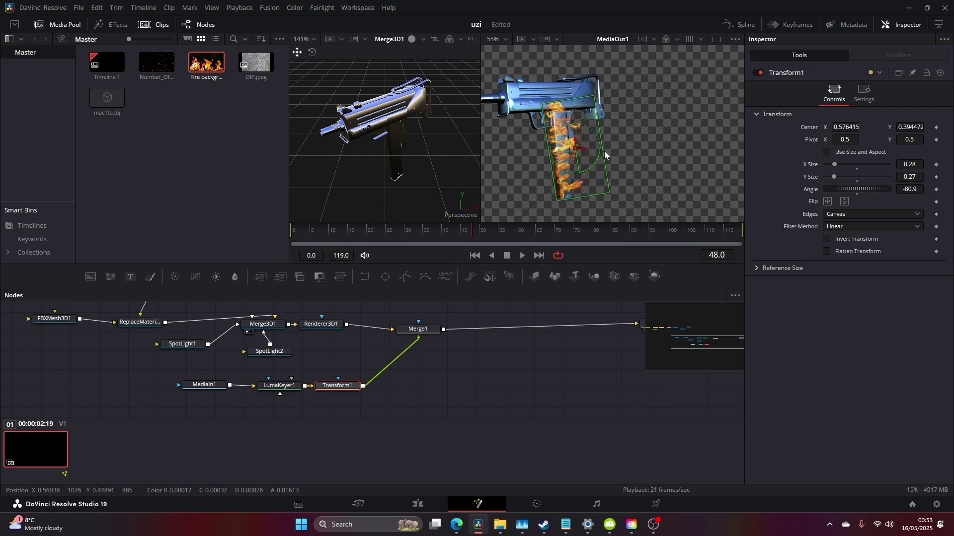
# Play back the grip fire, rotate it to -85.2 degrees, shift it slightly down the grip and replay the animation.
pyautogui.press('space')
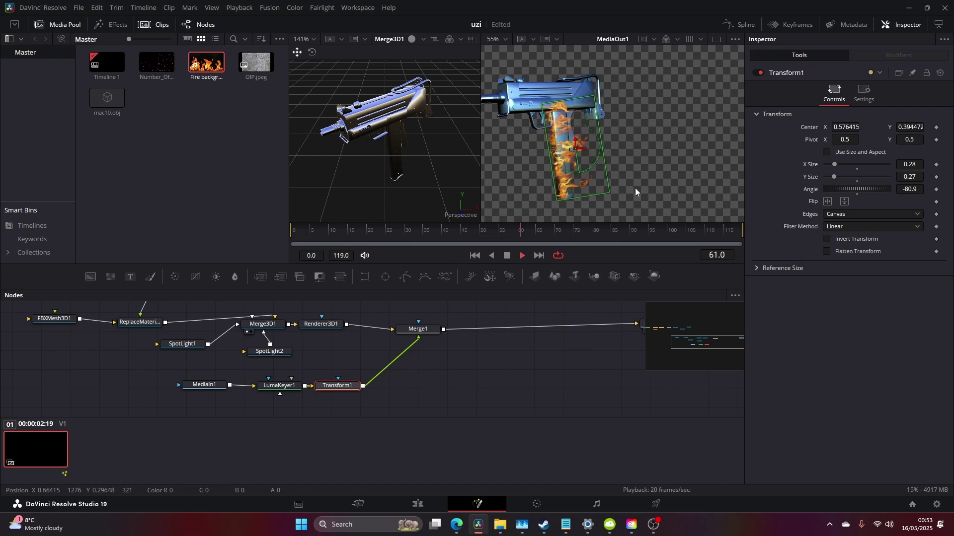
pyautogui.press('space')
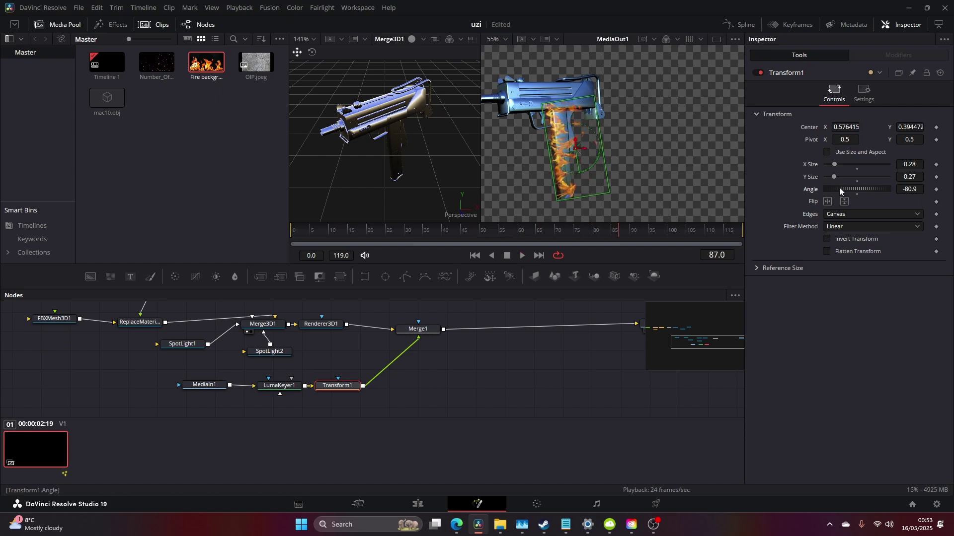
pyautogui.moveTo(839, 187); pyautogui.dragTo(836, 187)
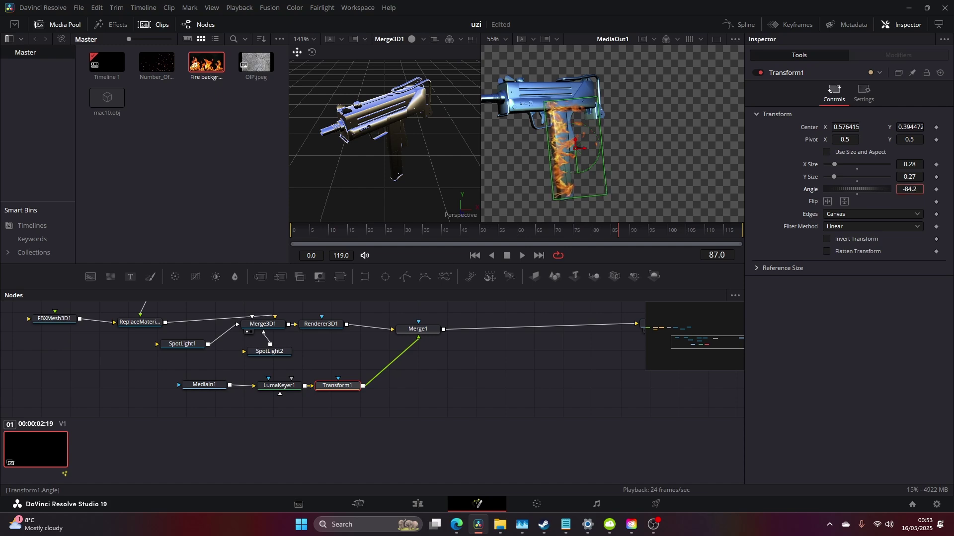
pyautogui.moveTo(837, 188); pyautogui.dragTo(837, 188)
pyautogui.moveTo(576, 148); pyautogui.dragTo(578, 157)
pyautogui.press('space')
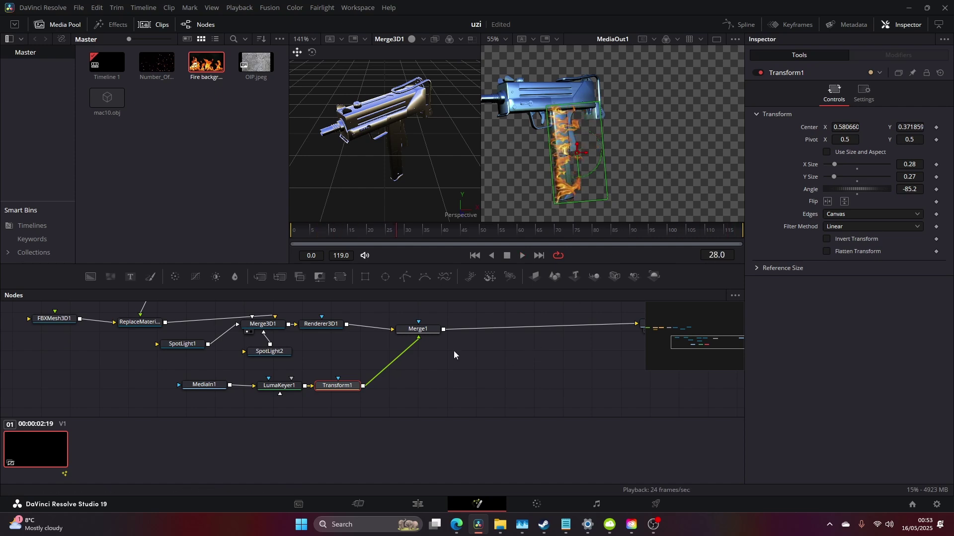
# Duplicate Merge1 and place the copy between Merge1 and MediaOut1.
pyautogui.click(431, 331)
pyautogui.hotkey('ctrl', 'c')
pyautogui.hotkey('ctrl', 'v')
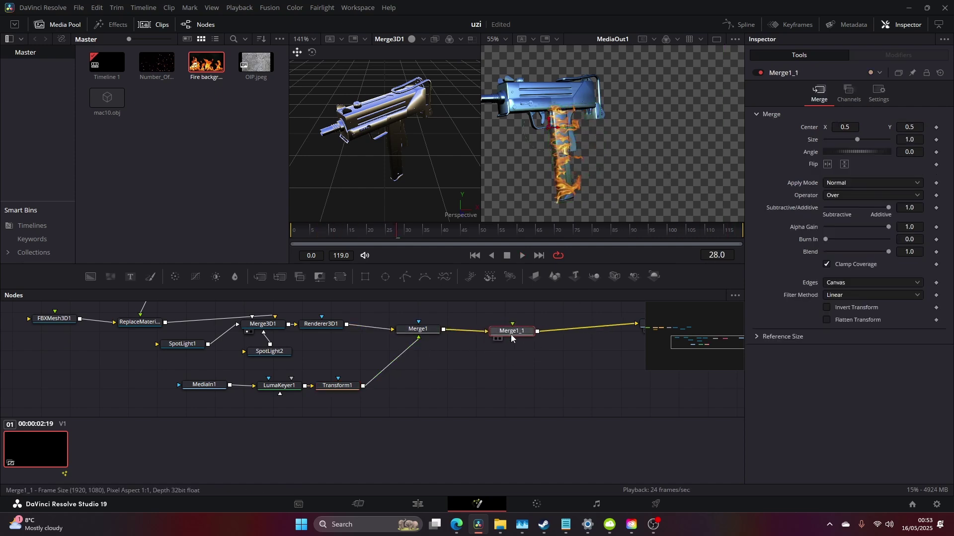
# Duplicate the MediaIn1 fire clip without an extra merge and connect the copy to the foreground of Merge1_1.
pyautogui.click(221, 386)
pyautogui.scroll(-2, 390, 369)
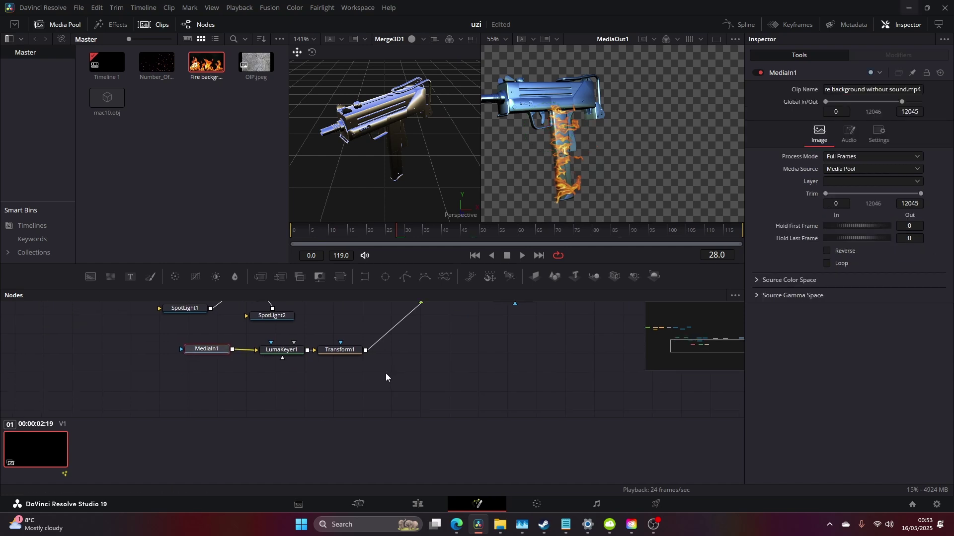
pyautogui.hotkey('ctrl', 'c')
pyautogui.hotkey('ctrl', 'v')
pyautogui.press('Delete')
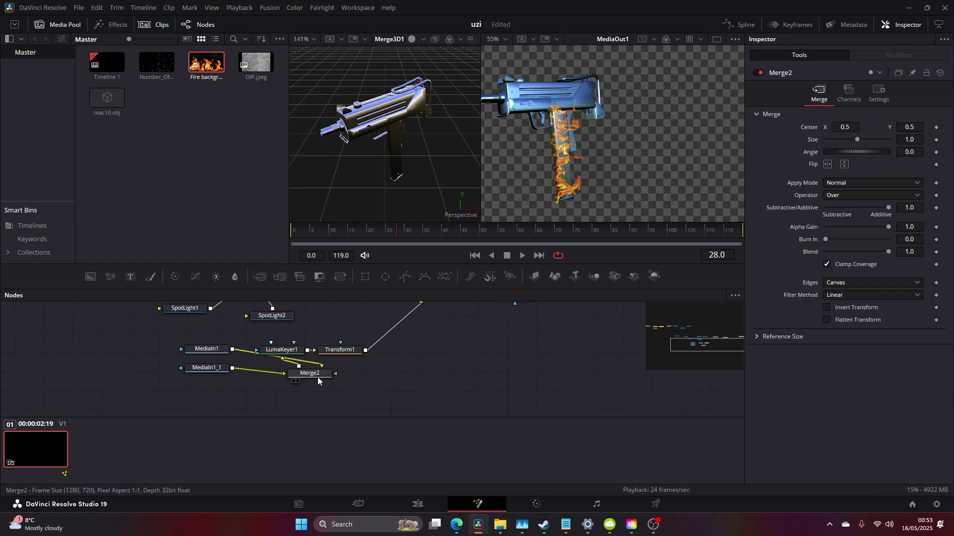
pyautogui.moveTo(228, 371); pyautogui.dragTo(470, 376)
pyautogui.moveTo(506, 333); pyautogui.dragTo(398, 379)
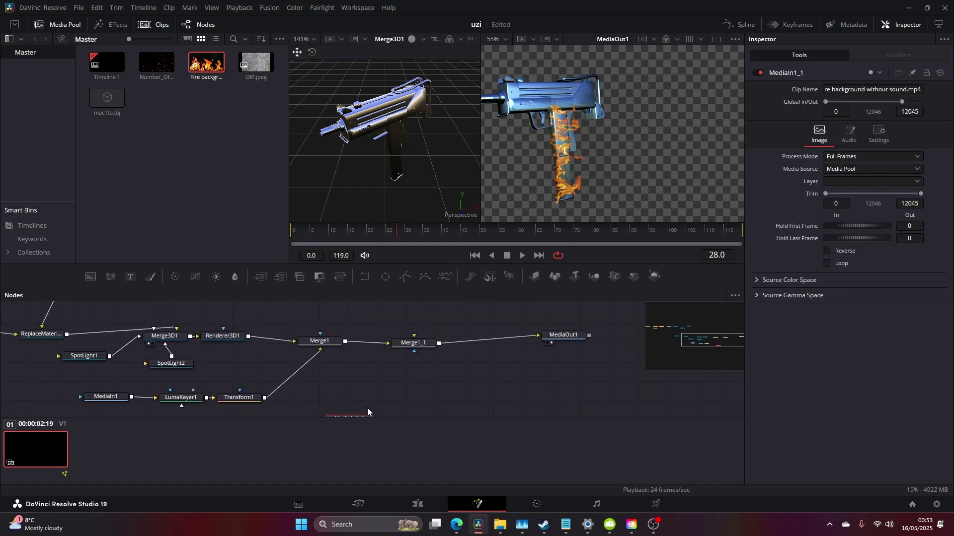
pyautogui.moveTo(380, 416); pyautogui.dragTo(398, 321)
pyautogui.moveTo(347, 392); pyautogui.dragTo(255, 403)
# Duplicate LumaKeyer1 and Transform1 together and insert the copies between MediaIn1_1 and Merge1_1.
pyautogui.click(164, 368)
pyautogui.click(228, 368)
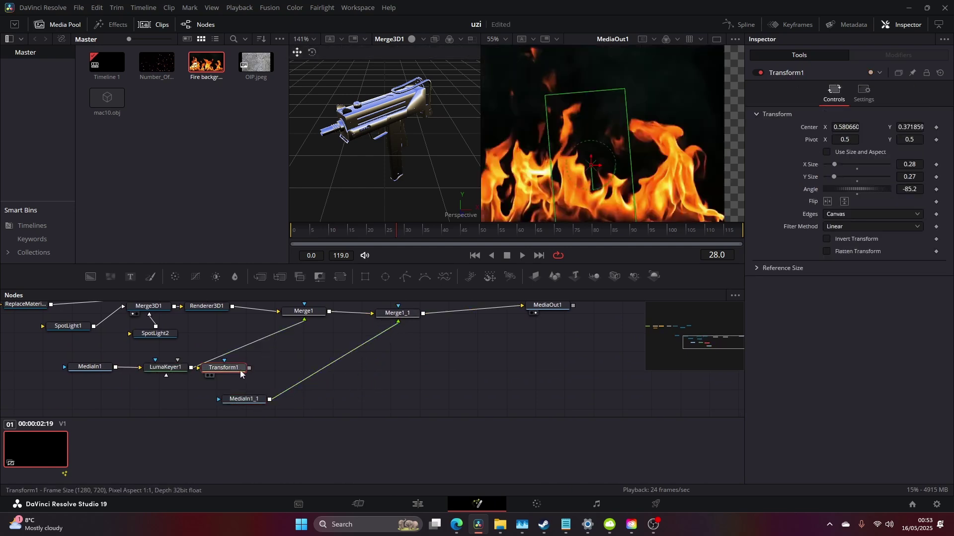
pyautogui.click(172, 368)
pyautogui.click(224, 368)
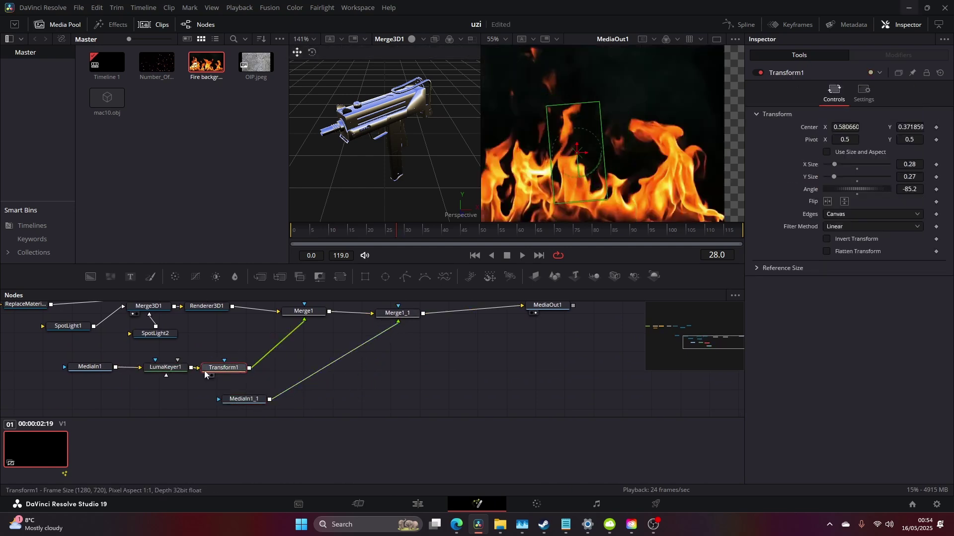
pyautogui.click(165, 368)
pyautogui.keyDown('ctrl'); pyautogui.click(232, 370); pyautogui.keyUp('ctrl')
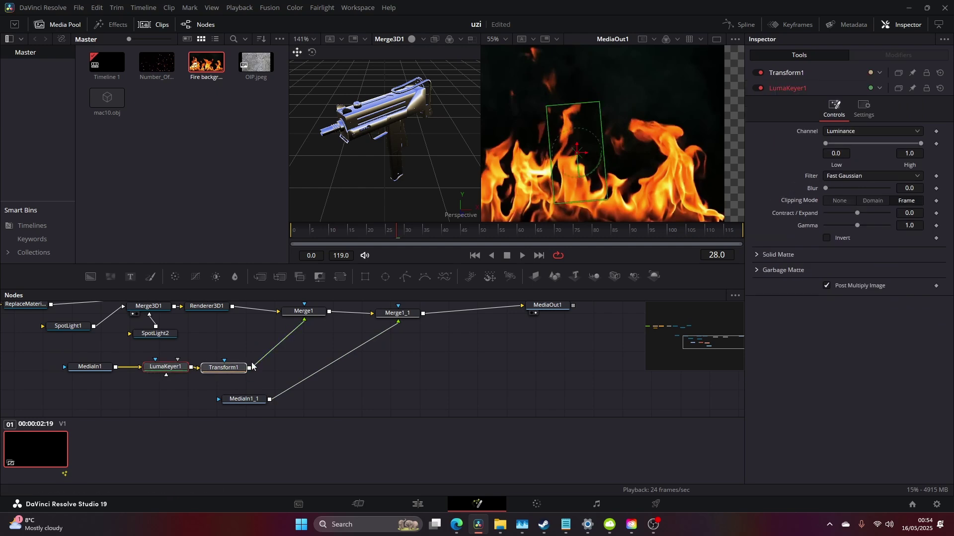
pyautogui.hotkey('ctrl', 'v')
pyautogui.moveTo(336, 370)
pyautogui.mouseDown()
pyautogui.moveTo(393, 381)
pyautogui.moveTo(323, 374)
pyautogui.mouseUp()
pyautogui.click(344, 385)
pyautogui.moveTo(386, 374); pyautogui.dragTo(376, 345)
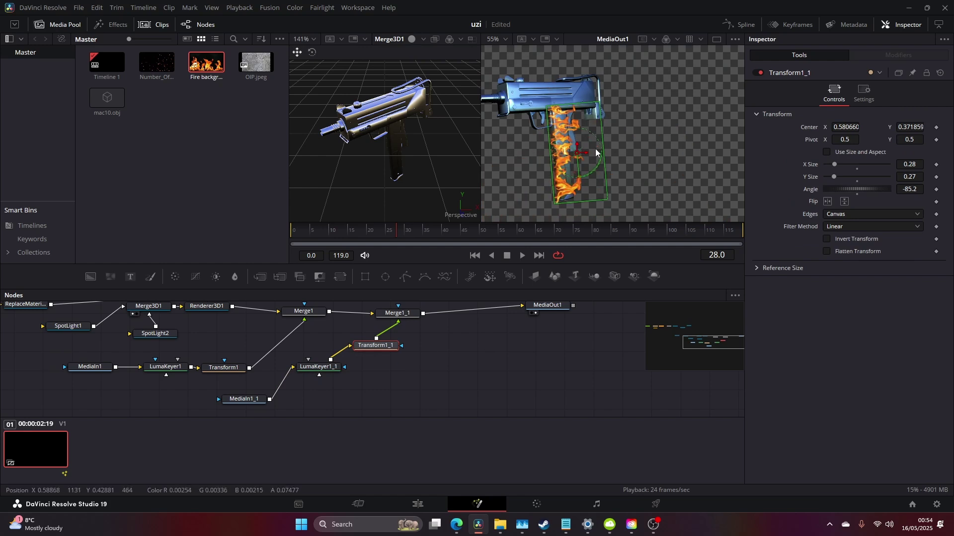
# Set the second fire's X Size to 0.19, move it over the rear of the gun body and play back the result.
pyautogui.moveTo(576, 155); pyautogui.dragTo(545, 125)
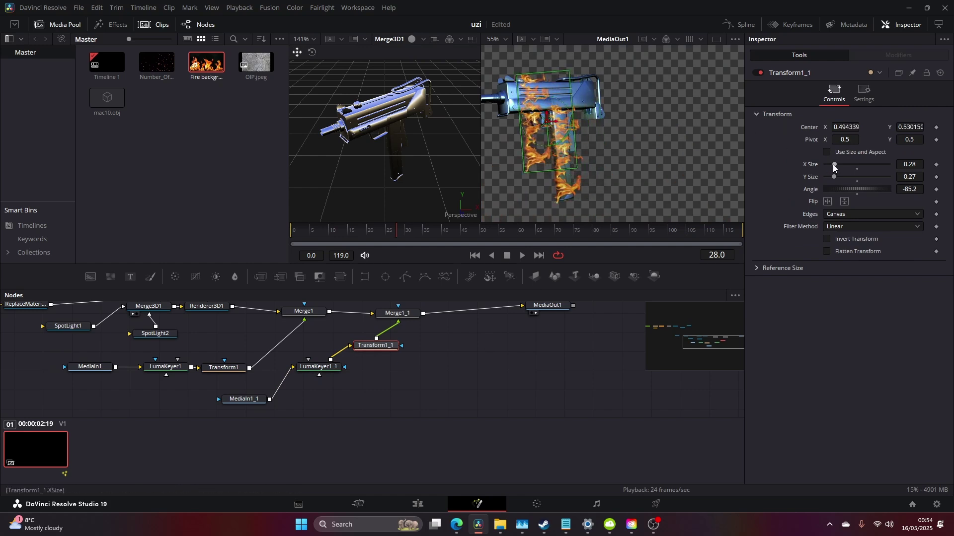
pyautogui.moveTo(833, 165); pyautogui.dragTo(830, 165)
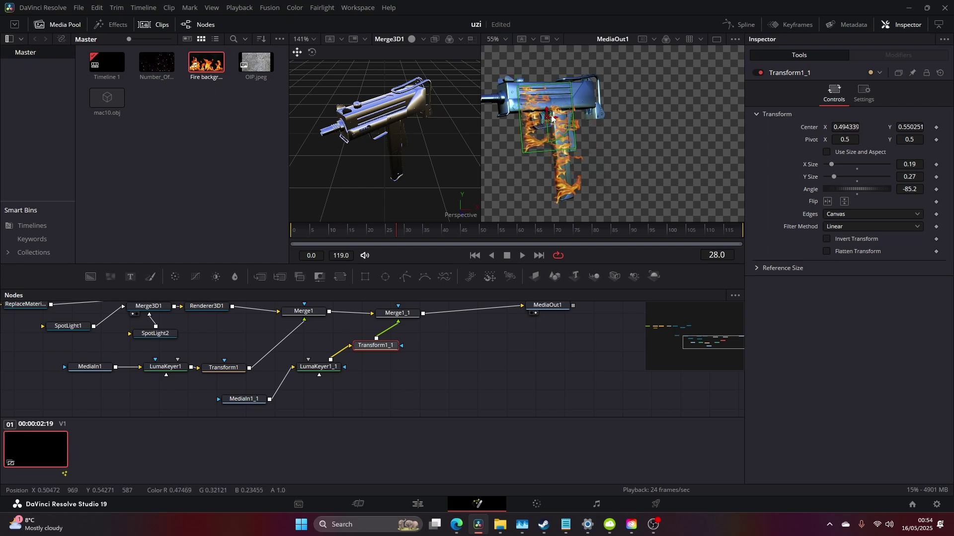
pyautogui.moveTo(547, 120); pyautogui.dragTo(597, 115)
pyautogui.press('space')
pyautogui.press('space')
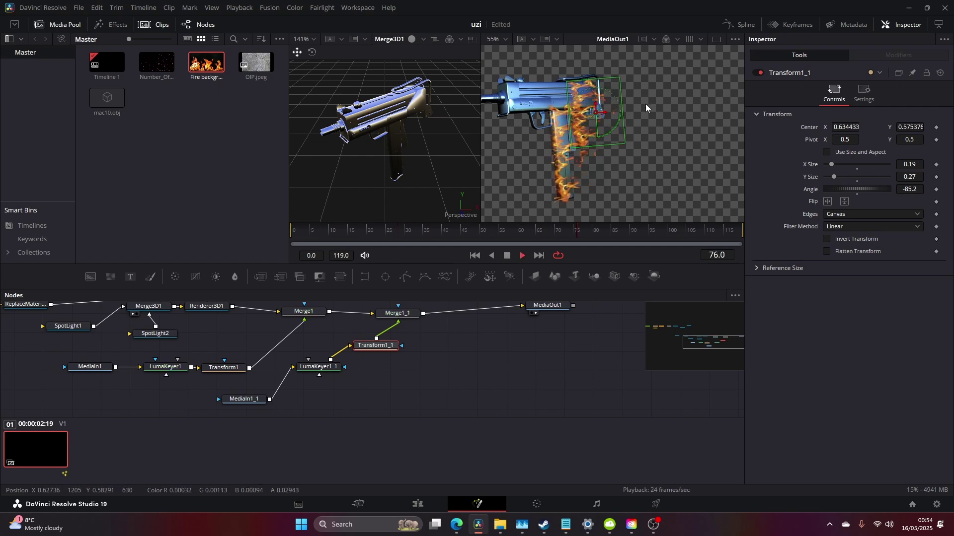
pyautogui.press('space')
# Duplicate Merge1_1 and place the copy between Merge1_1 and MediaOut1.
pyautogui.moveTo(529, 325); pyautogui.dragTo(535, 327)
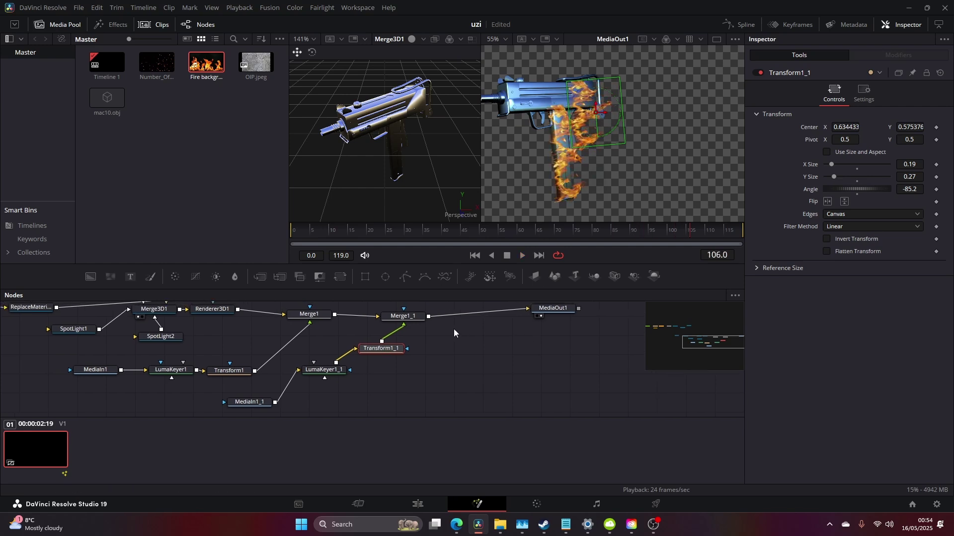
pyautogui.moveTo(457, 346); pyautogui.dragTo(398, 336)
pyautogui.click(353, 310)
pyautogui.click(420, 344)
pyautogui.click(352, 323)
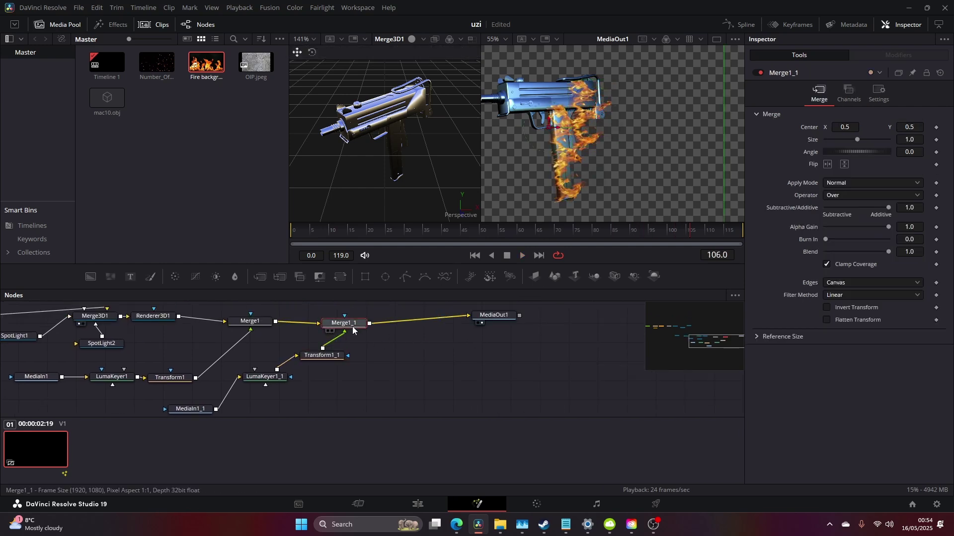
pyautogui.hotkey('ctrl', 'c')
pyautogui.hotkey('ctrl', 'v')
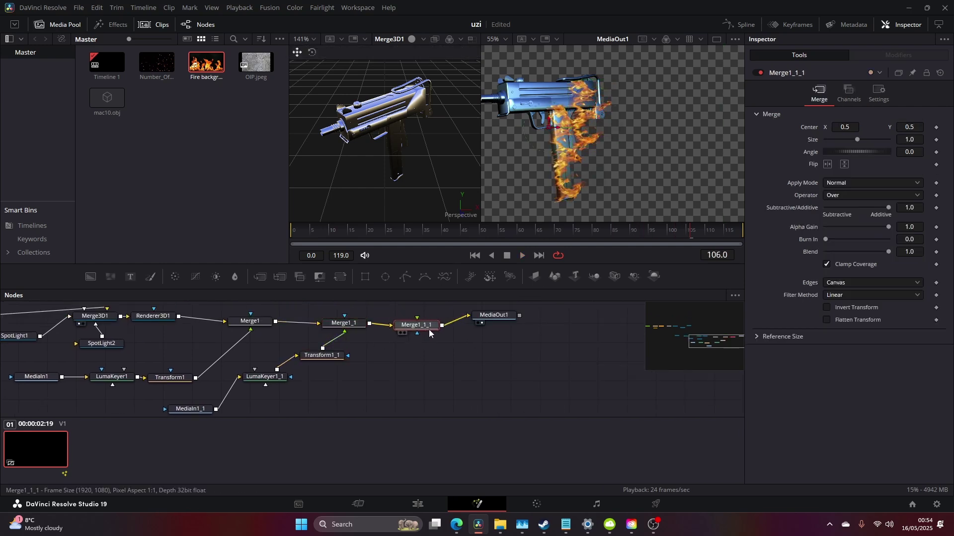
# Duplicate the MediaIn1_1 fire clip and connect the copy to the foreground of Merge1_1_1.
pyautogui.click(199, 408)
pyautogui.hotkey('ctrl', 'c')
pyautogui.hotkey('ctrl', 'v')
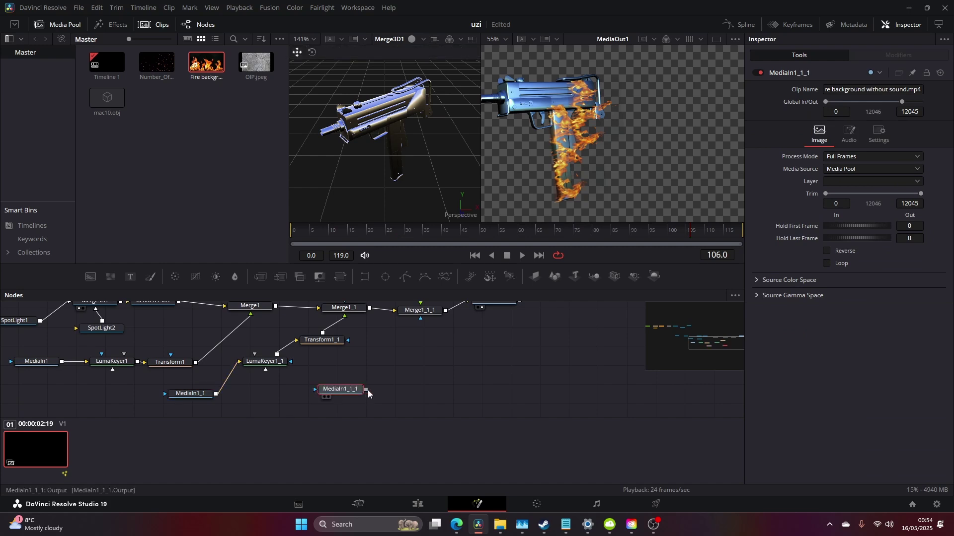
pyautogui.moveTo(366, 389); pyautogui.dragTo(420, 319)
# Duplicate LumaKeyer1_1 and Transform1_1 and insert the copies between MediaIn1_1_1 and Merge1_1_1.
pyautogui.click(271, 361)
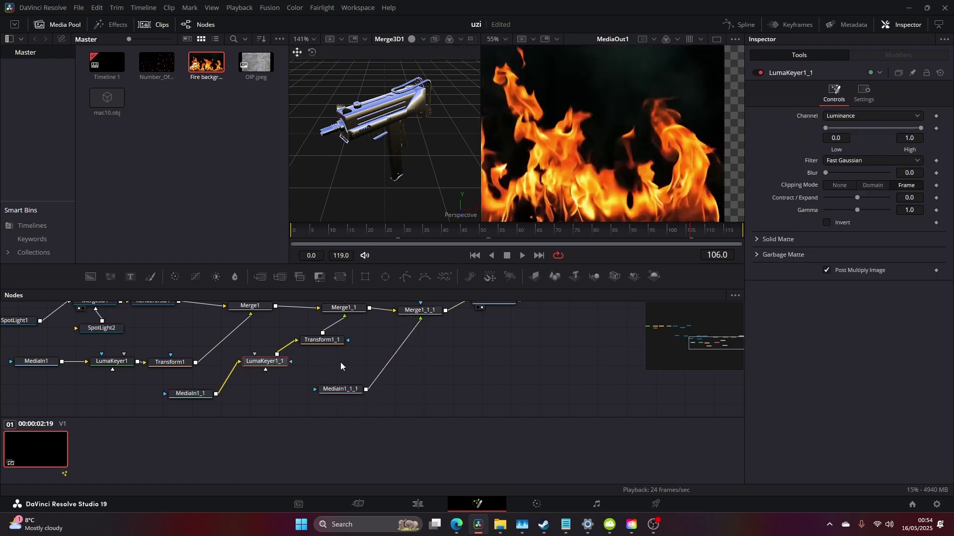
pyautogui.keyDown('ctrl'); pyautogui.click(322, 339); pyautogui.keyUp('ctrl')
pyautogui.hotkey('ctrl', 'c')
pyautogui.hotkey('ctrl', 'v')
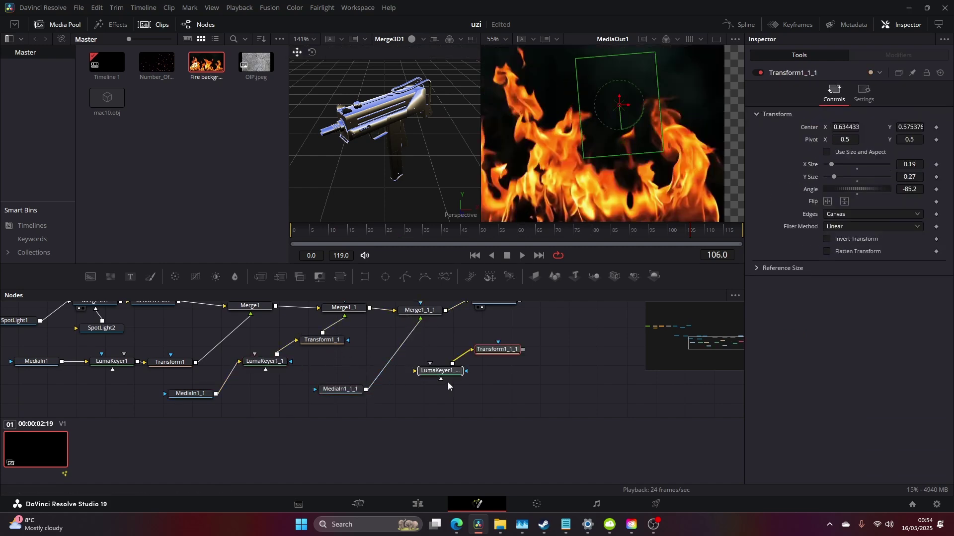
pyautogui.moveTo(438, 375); pyautogui.dragTo(382, 368)
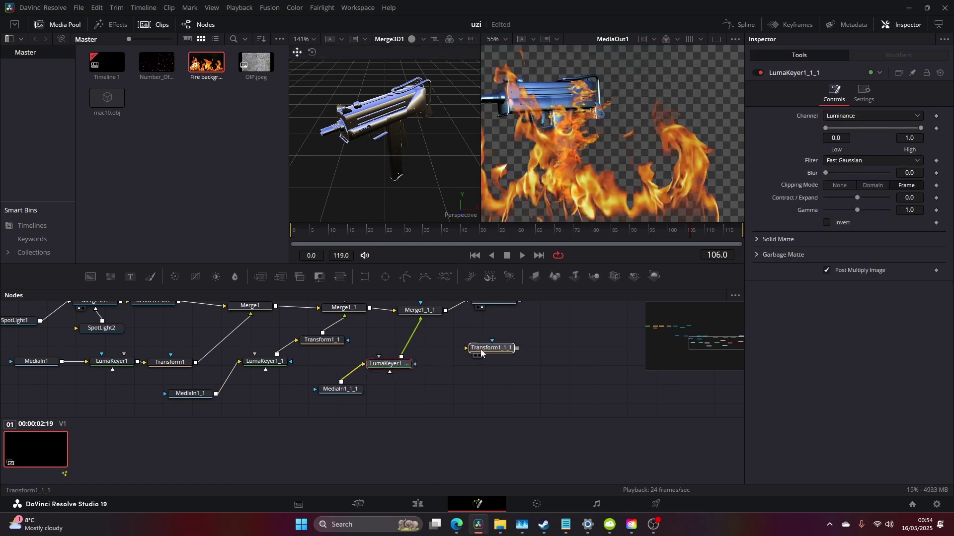
pyautogui.moveTo(496, 350); pyautogui.dragTo(415, 336)
# Shrink the third fire's X Size to about 0.10, place it over the front of the gun body and play it back.
pyautogui.moveTo(581, 124); pyautogui.dragTo(530, 113)
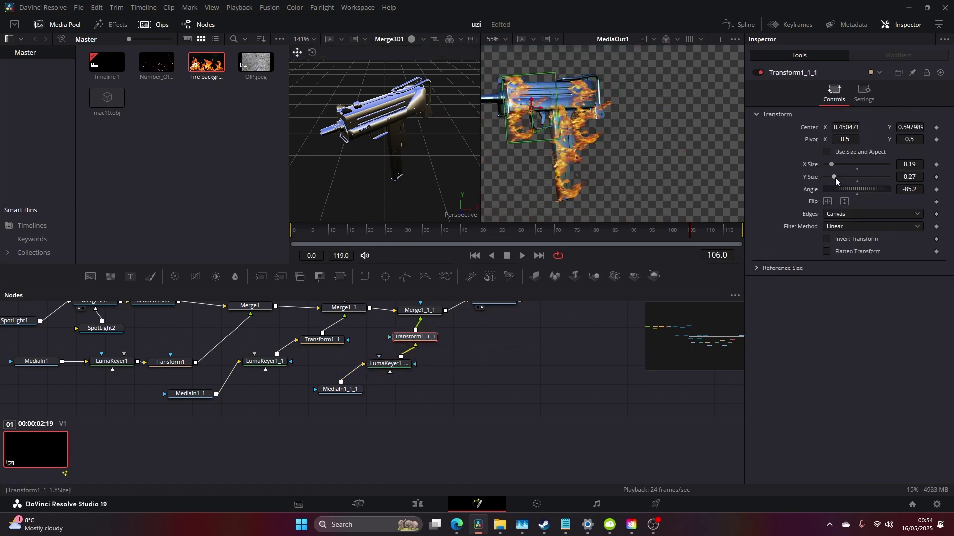
pyautogui.moveTo(832, 165); pyautogui.dragTo(829, 165)
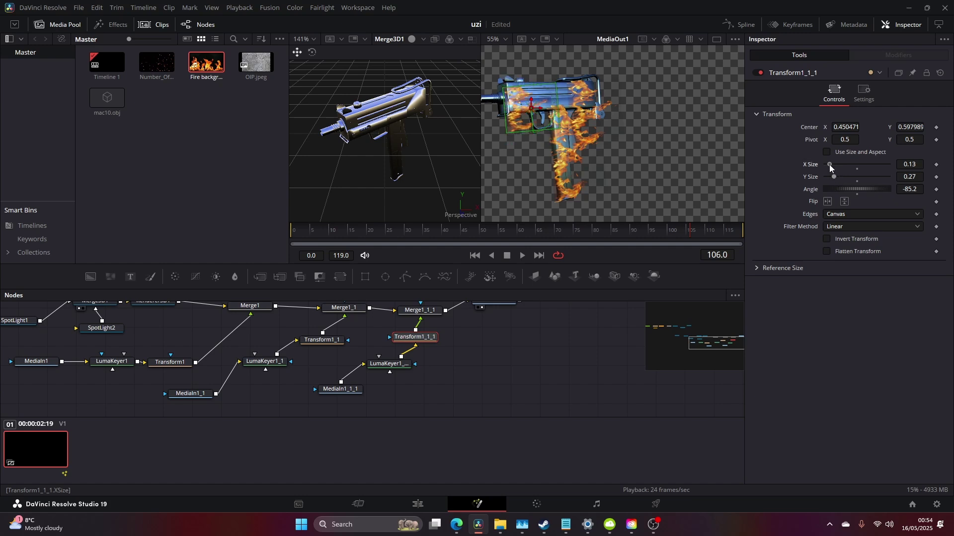
pyautogui.moveTo(531, 109)
pyautogui.mouseDown()
pyautogui.moveTo(528, 101)
pyautogui.moveTo(529, 113)
pyautogui.mouseUp()
pyautogui.press('space')
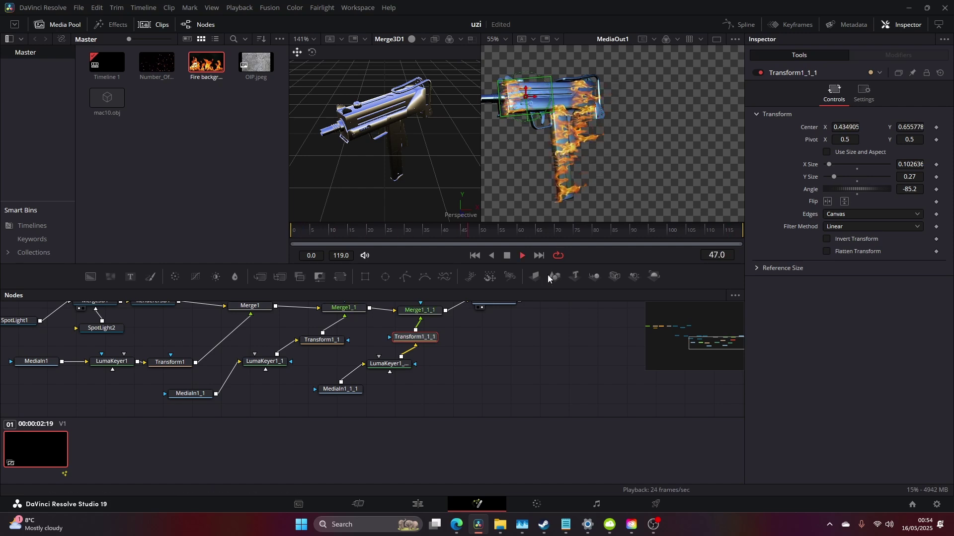
pyautogui.press('space')
# Move MediaOut1 farther from Merge1_1_1 to free space in the graph.
pyautogui.moveTo(529, 338); pyautogui.dragTo(469, 366)
pyautogui.moveTo(438, 329); pyautogui.dragTo(603, 343)
pyautogui.scroll(3, 598, 158)
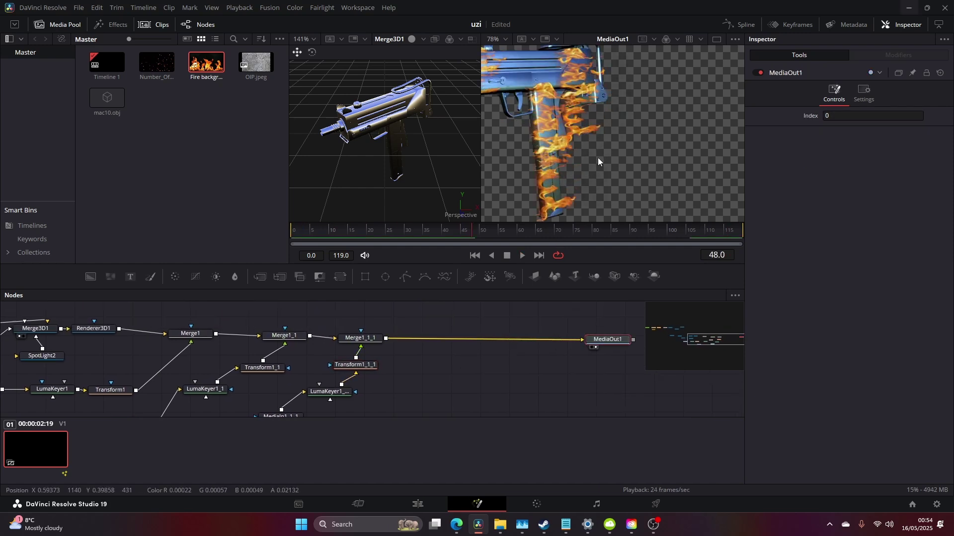
pyautogui.moveTo(598, 117); pyautogui.dragTo(681, 174)
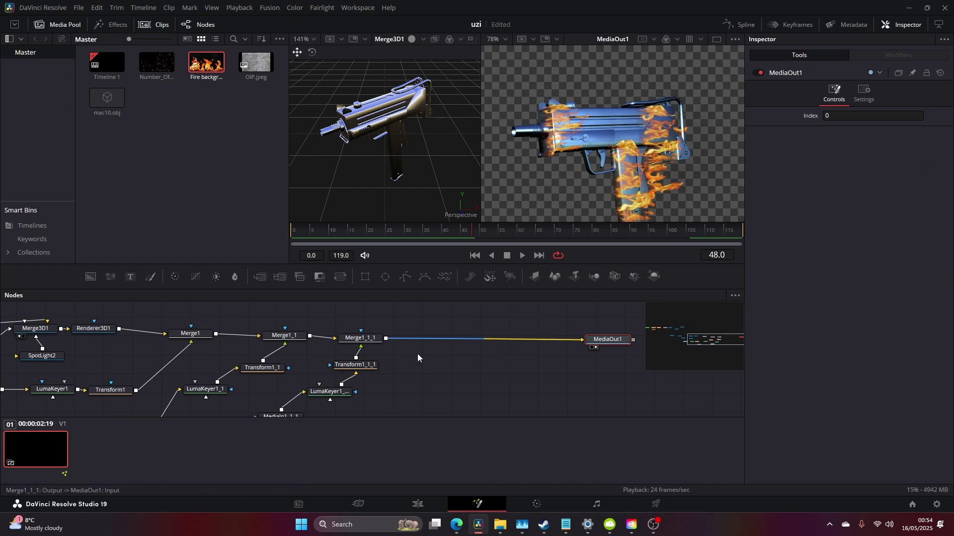
# Insert a False Color node between Merge1_1_1 and MediaOut1.
pyautogui.moveTo(407, 370); pyautogui.dragTo(424, 354)
pyautogui.hotkey('shift', 'space')
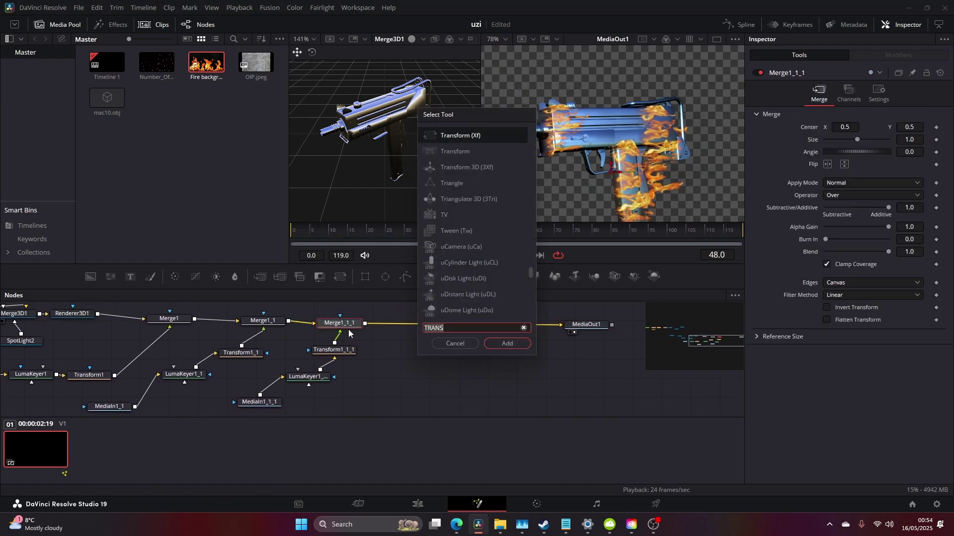
pyautogui.write('false color')
pyautogui.press('Return')
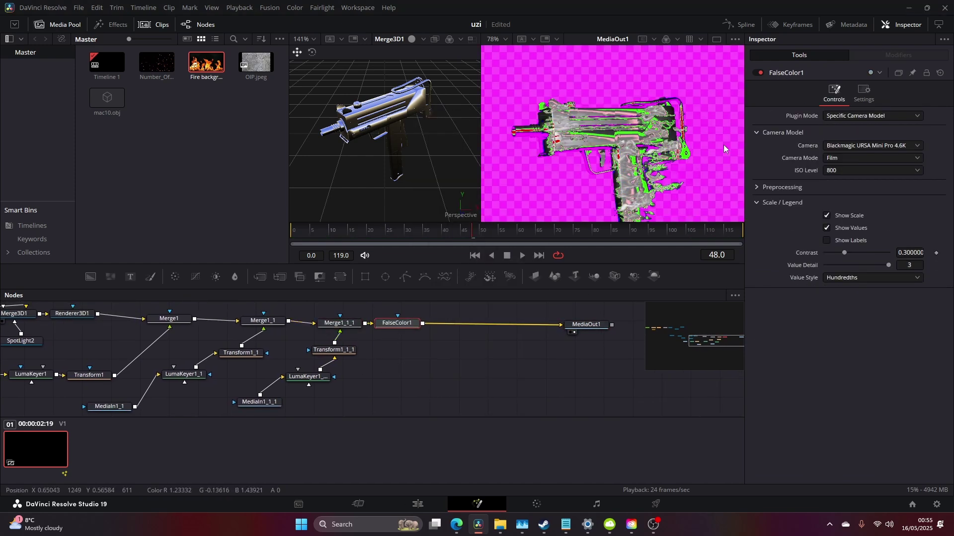
# Switch the False Color plugin mode to Creative and its creative style to Color Temperature.
pyautogui.click(867, 115)
pyautogui.click(860, 127)
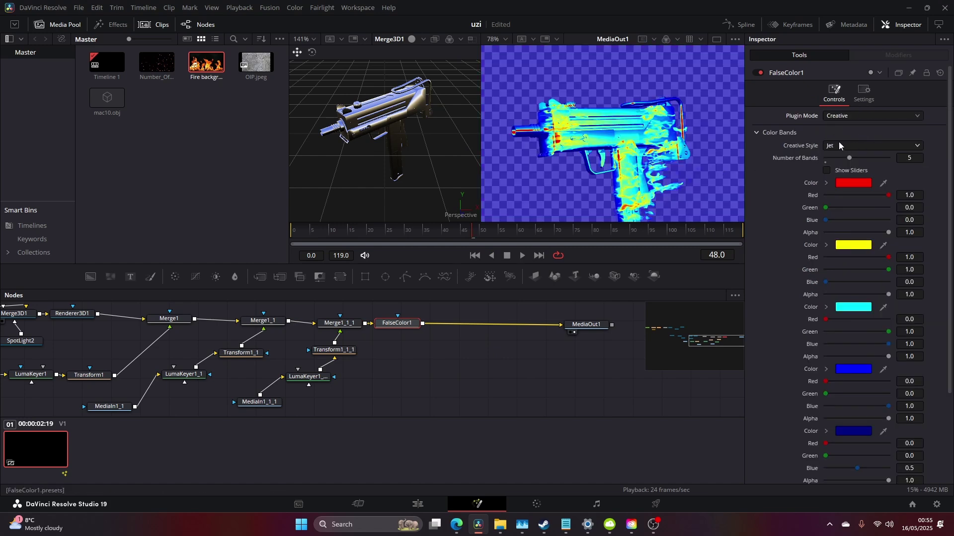
pyautogui.click(839, 144)
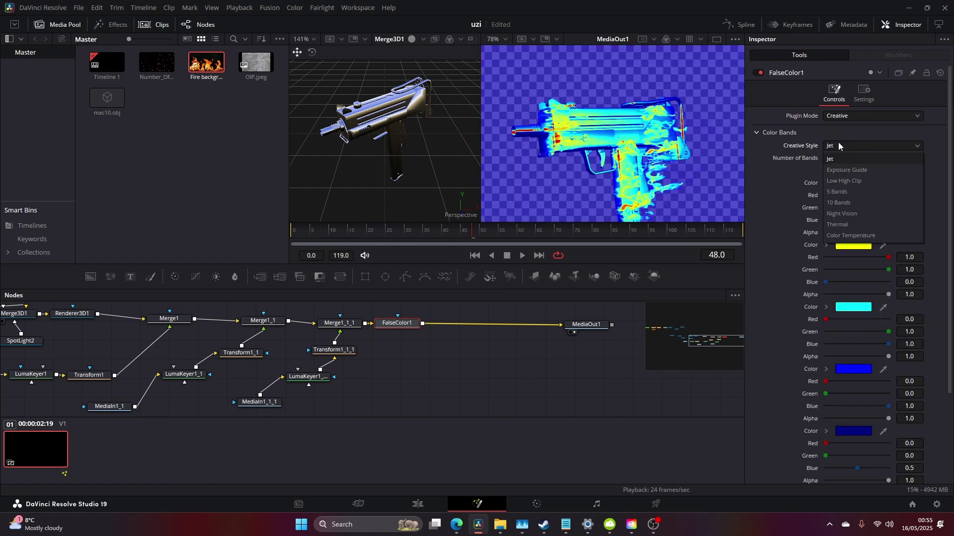
pyautogui.click(856, 236)
# Set the tenth False Color band, the red one, to black (#000000).
pyautogui.scroll(-8, 790, 233)
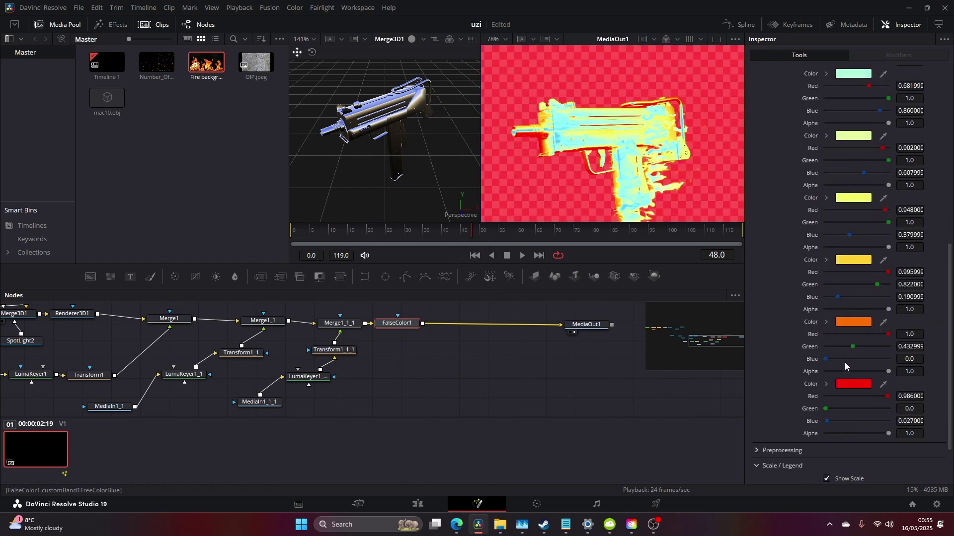
pyautogui.click(862, 384)
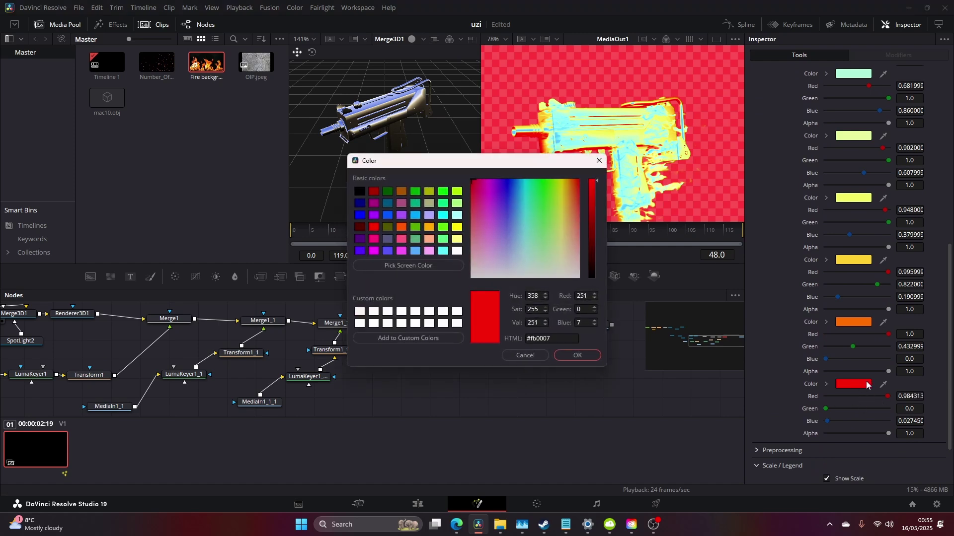
pyautogui.moveTo(599, 226); pyautogui.dragTo(591, 334)
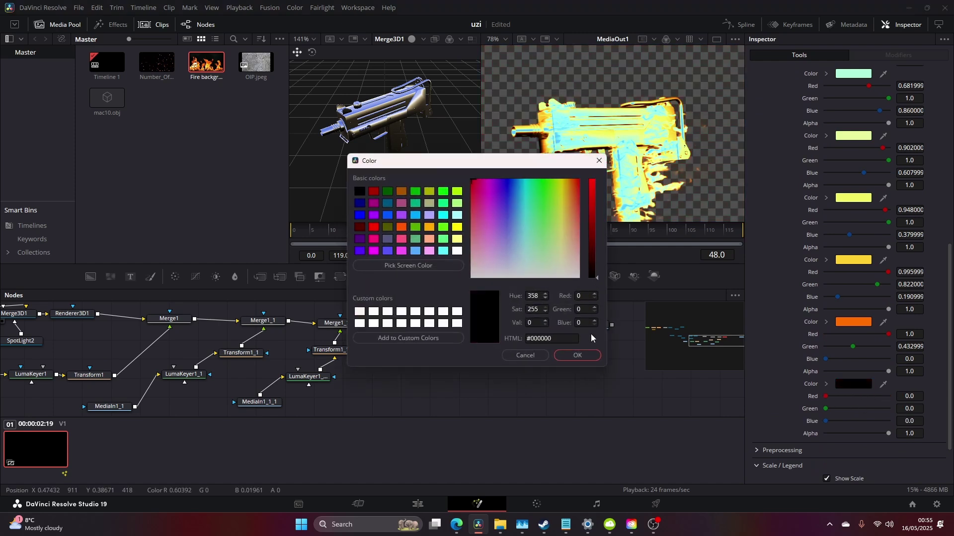
pyautogui.click(585, 356)
# Turn off Show Scale and Show Values for the False Color legend and play back the burning gun.
pyautogui.scroll(-2, 860, 455)
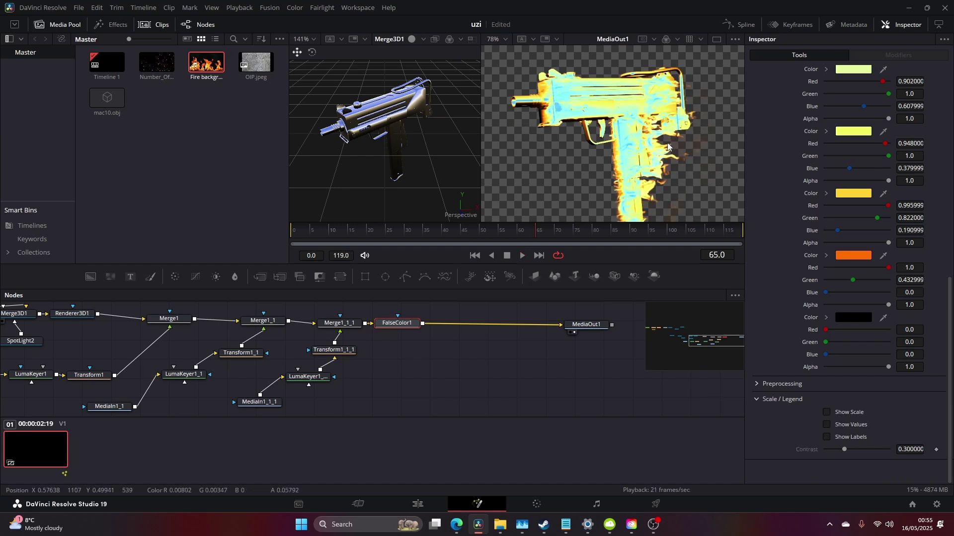
pyautogui.moveTo(668, 147)
pyautogui.mouseDown()
pyautogui.moveTo(616, 127)
pyautogui.moveTo(625, 152)
pyautogui.moveTo(662, 162)
pyautogui.mouseUp()
pyautogui.press('space')
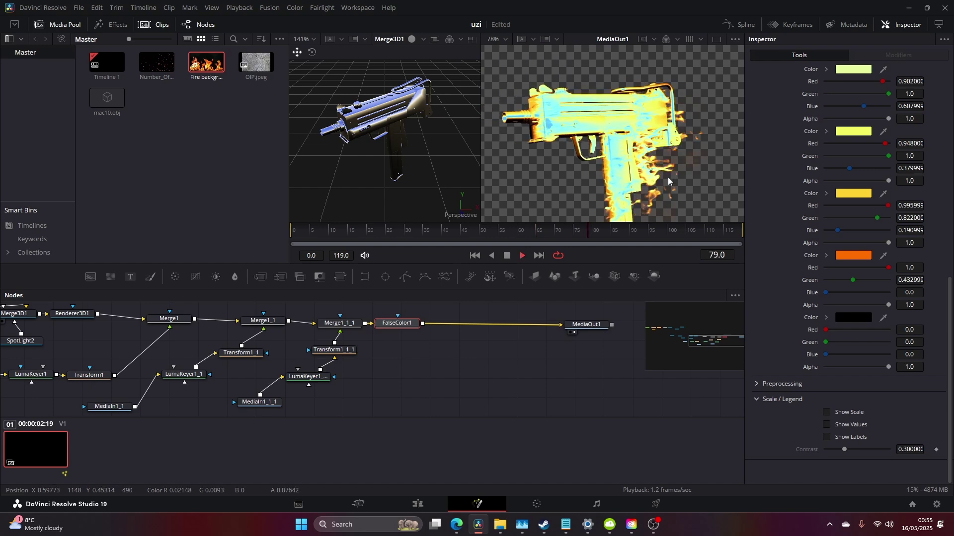
pyautogui.press('space')
# Set the ninth False Color band, the orange one, to pure red.
pyautogui.scroll(2, 851, 272)
pyautogui.click(854, 315)
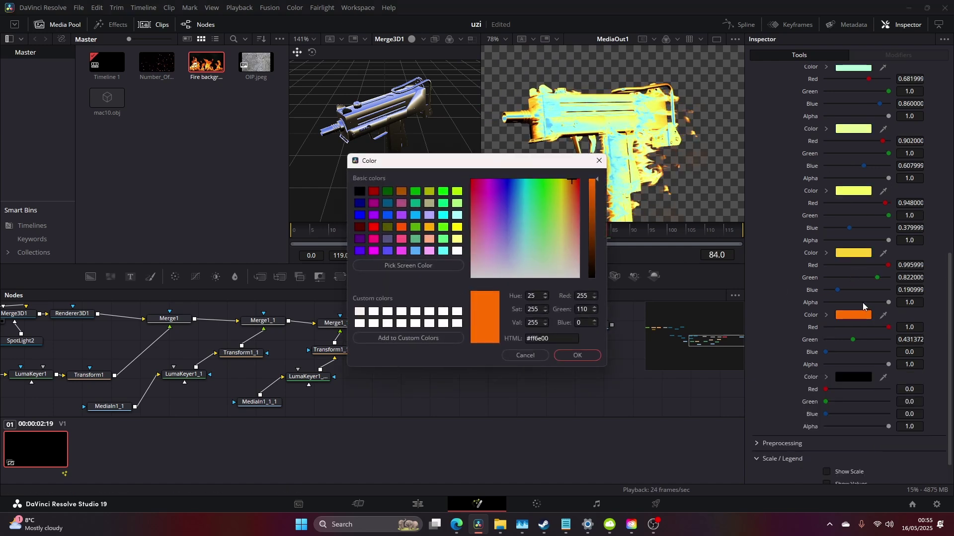
pyautogui.click(576, 356)
pyautogui.scroll(4, 834, 279)
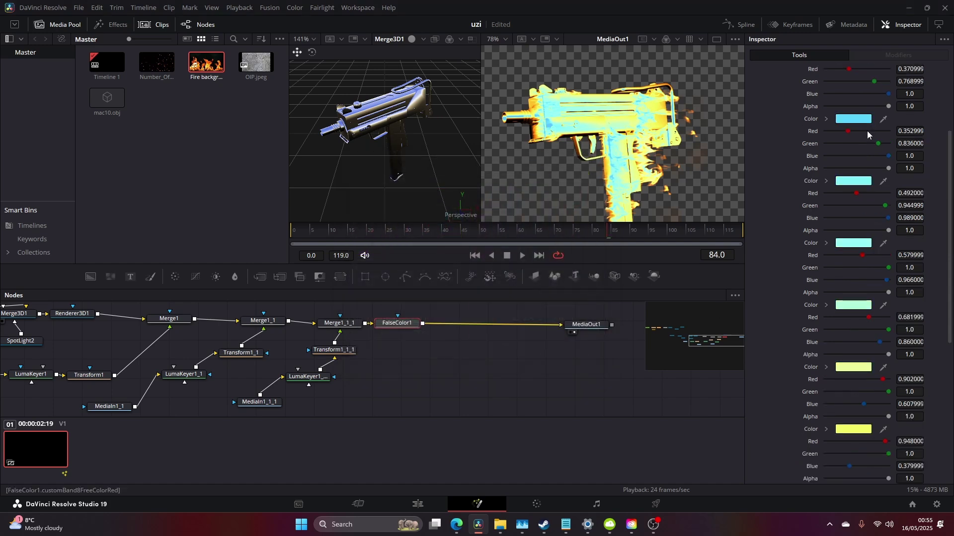
pyautogui.scroll(-4, 867, 130)
pyautogui.click(861, 318)
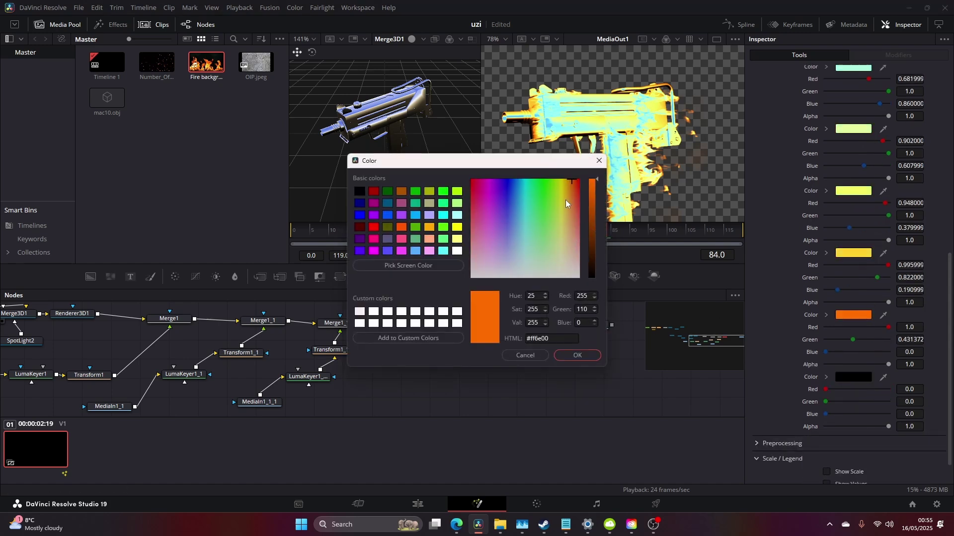
pyautogui.moveTo(565, 203); pyautogui.dragTo(592, 177)
pyautogui.click(578, 356)
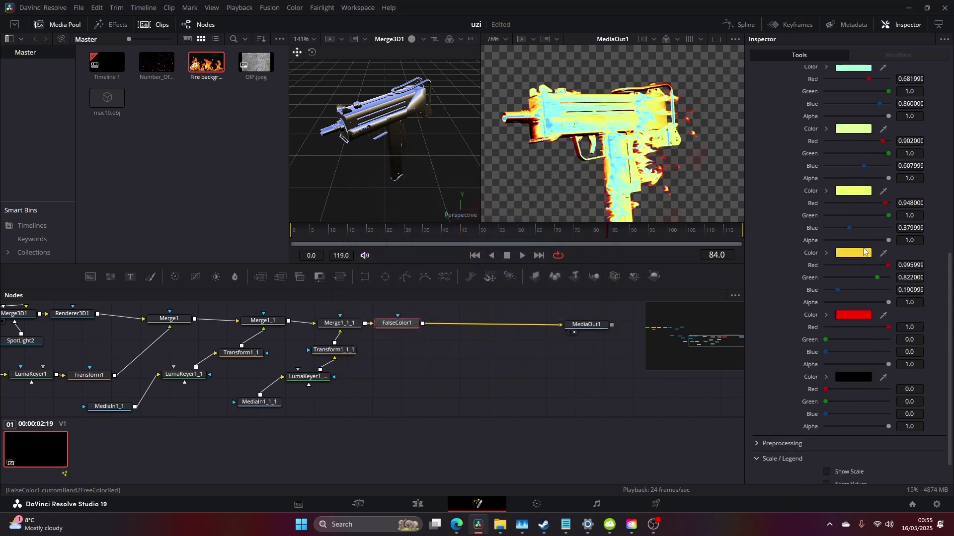
# Try orange-red (#fe4507) on the eighth False Color band.
pyautogui.click(864, 253)
pyautogui.moveTo(567, 201); pyautogui.dragTo(576, 185)
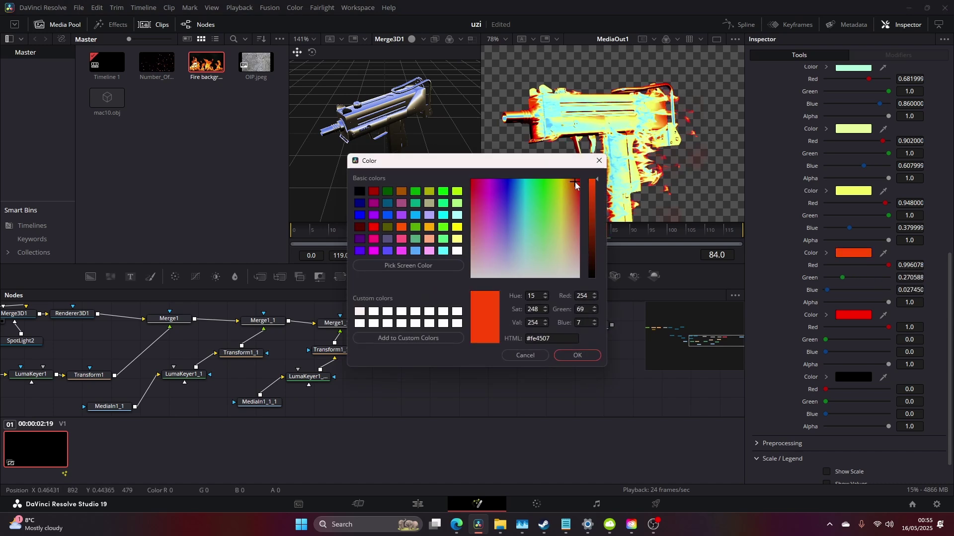
pyautogui.click(577, 356)
# Set the eighth False Color band to bright yellow (#feed02).
pyautogui.click(859, 253)
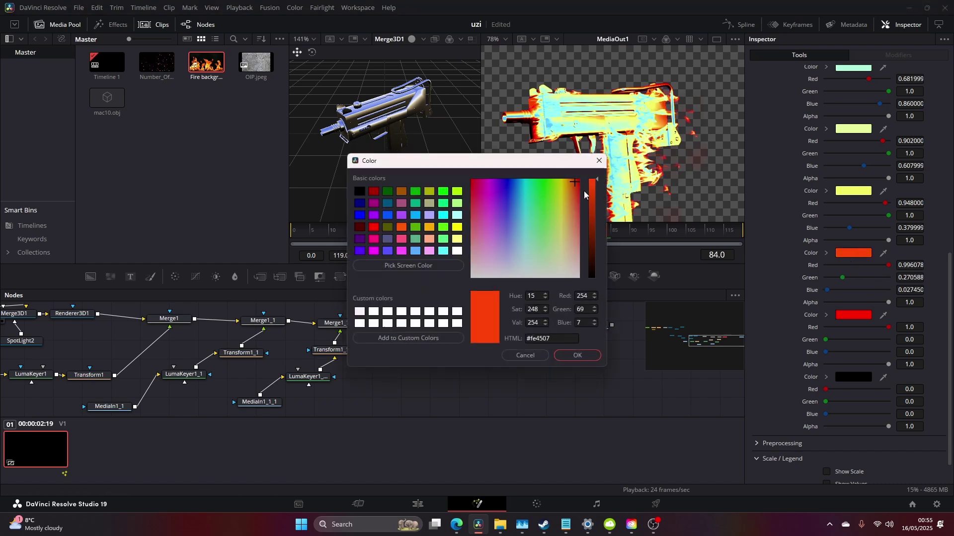
pyautogui.moveTo(574, 183); pyautogui.dragTo(563, 183)
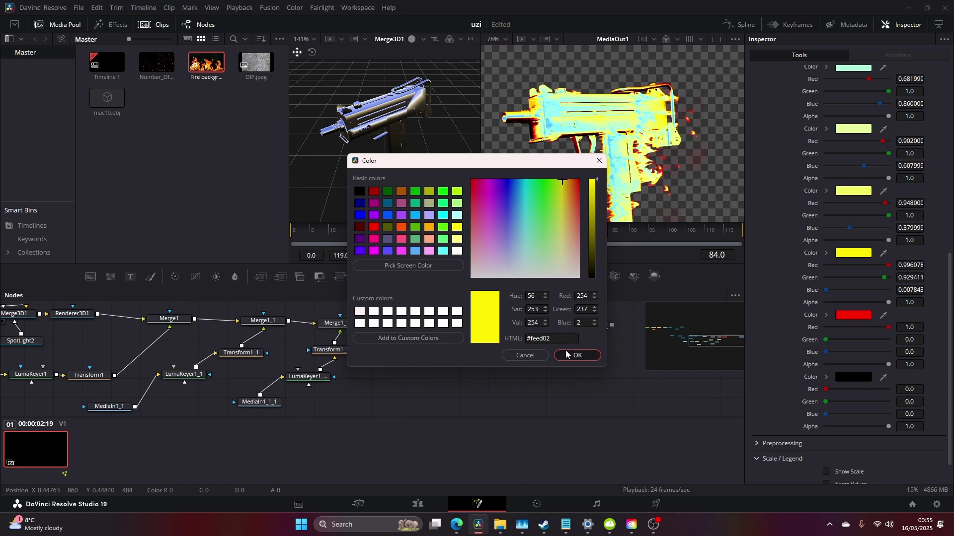
pyautogui.click(566, 355)
# Set the sixth False Color band, the pale yellow-green one, to white (#ffffff) and play back the result.
pyautogui.scroll(1, 857, 204)
pyautogui.click(853, 188)
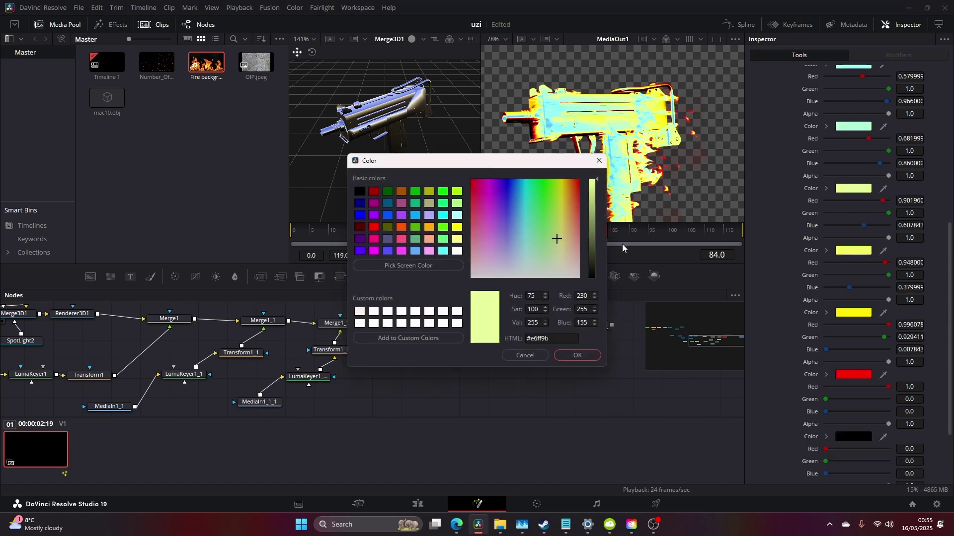
pyautogui.moveTo(576, 213); pyautogui.dragTo(597, 285)
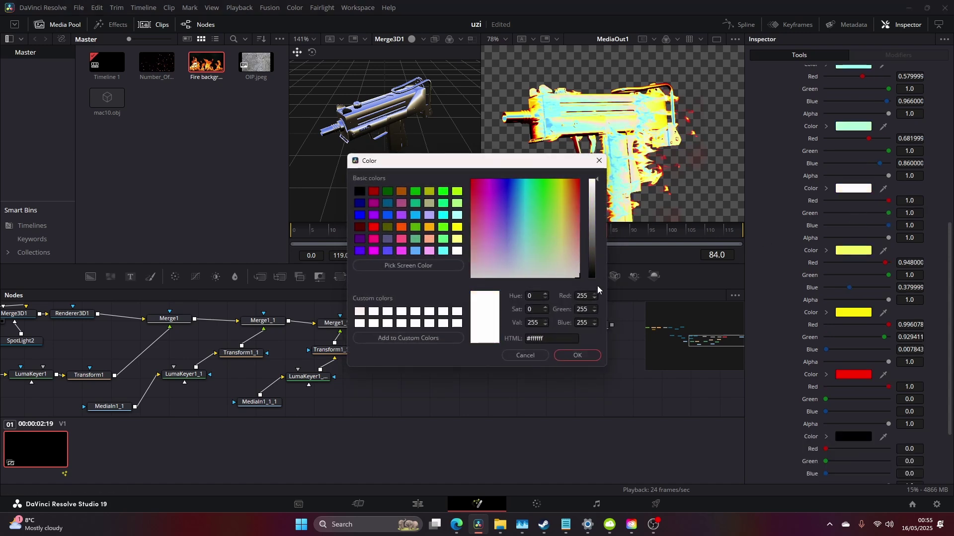
pyautogui.click(587, 356)
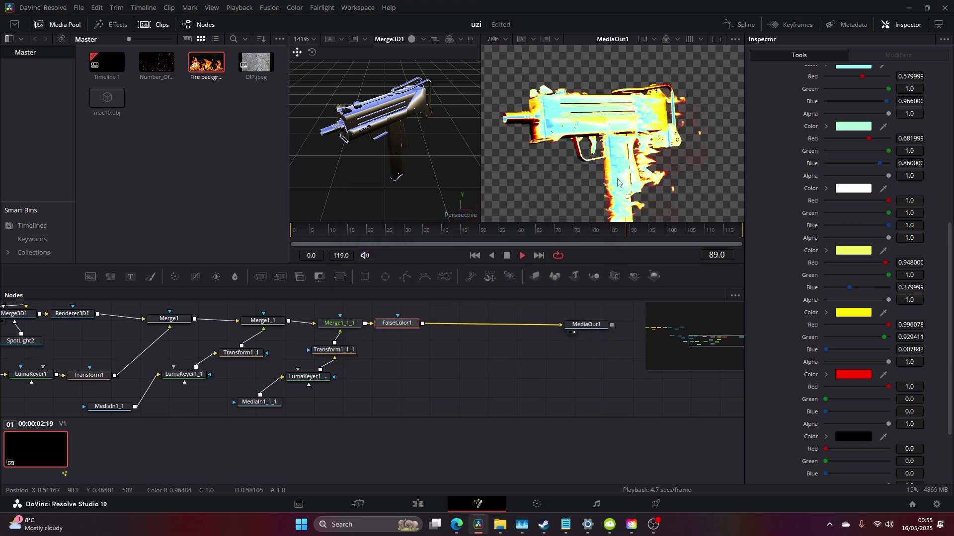
pyautogui.press('space')
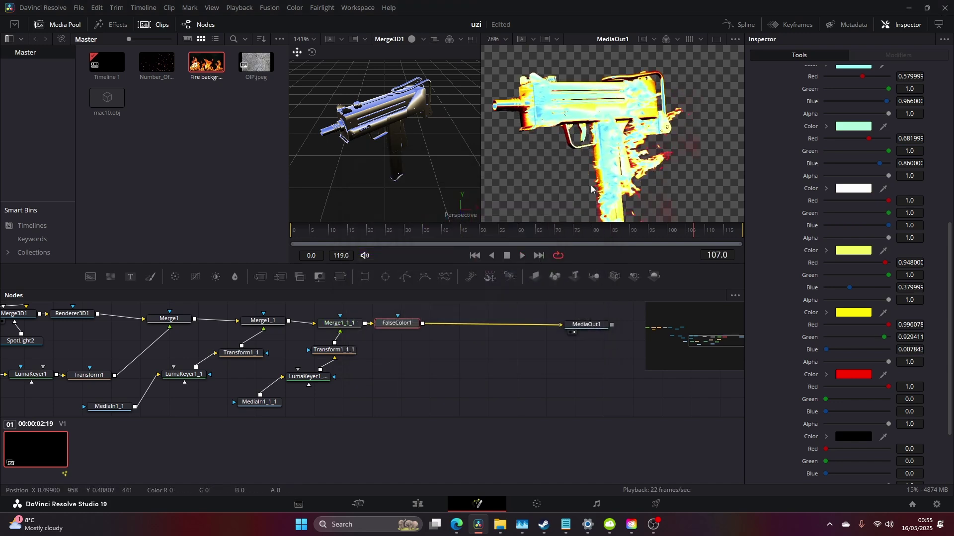
# Try black on the fifth False Color band, the mint green one, and play it back.
pyautogui.scroll(2, 849, 198)
pyautogui.click(853, 186)
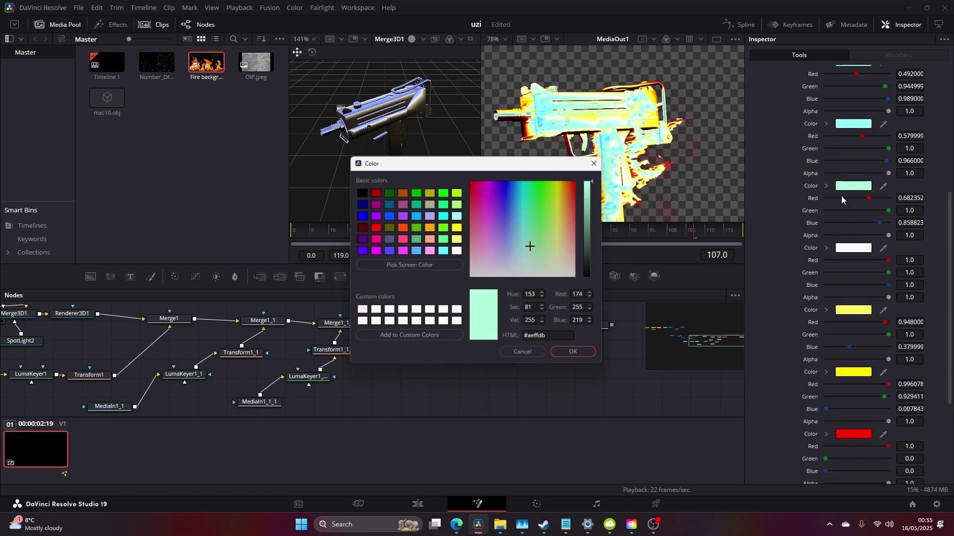
pyautogui.moveTo(594, 198); pyautogui.dragTo(600, 281)
pyautogui.click(585, 355)
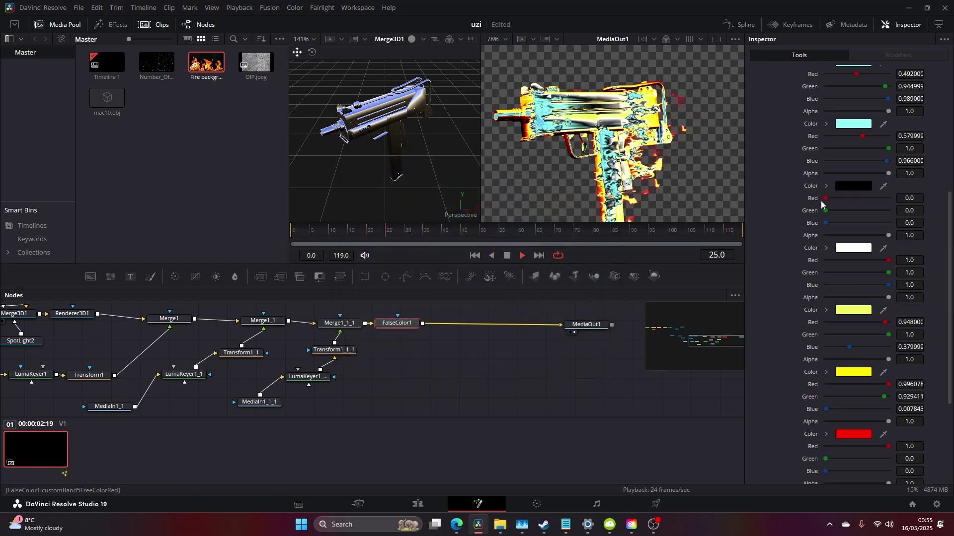
# Set the fifth False Color band to white.
pyautogui.click(845, 187)
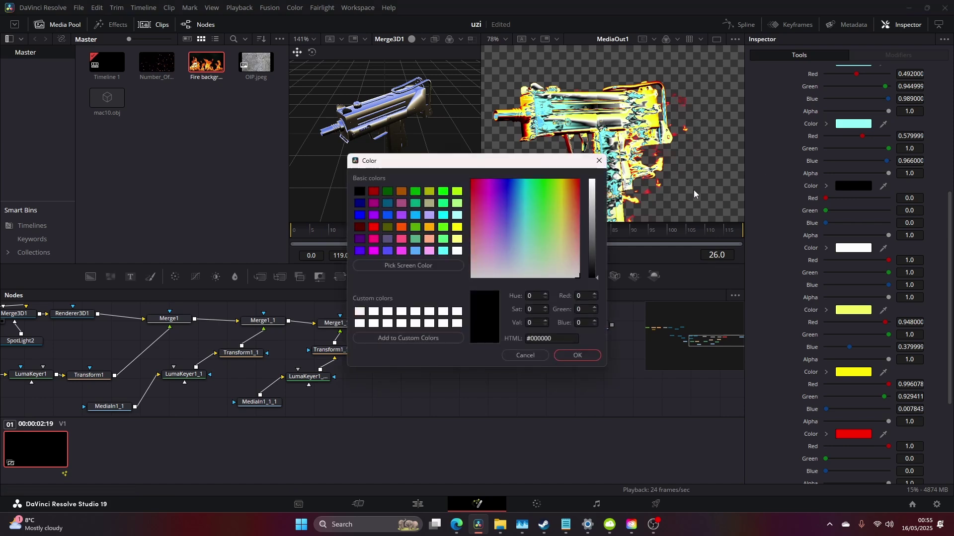
pyautogui.moveTo(534, 166); pyautogui.dragTo(522, 167)
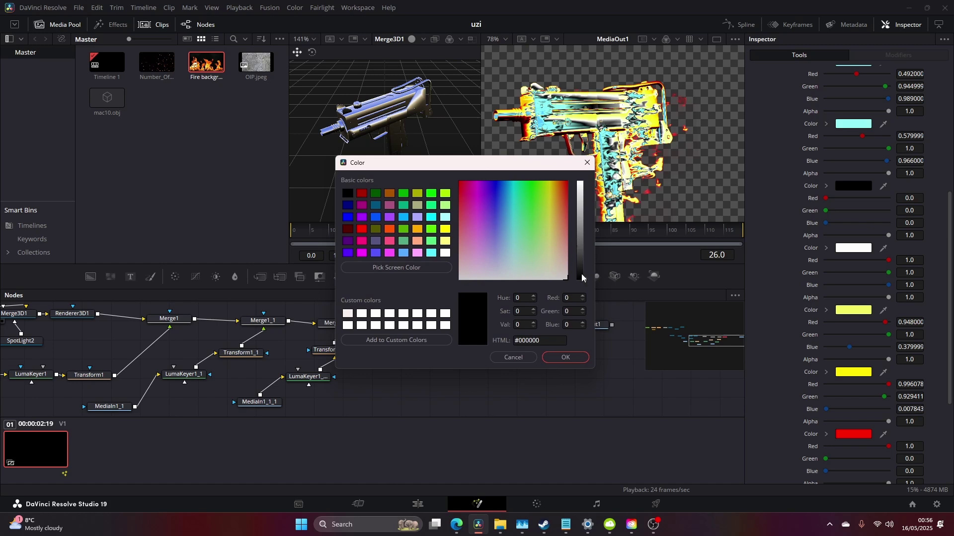
pyautogui.moveTo(584, 278); pyautogui.dragTo(577, 177)
pyautogui.click(565, 357)
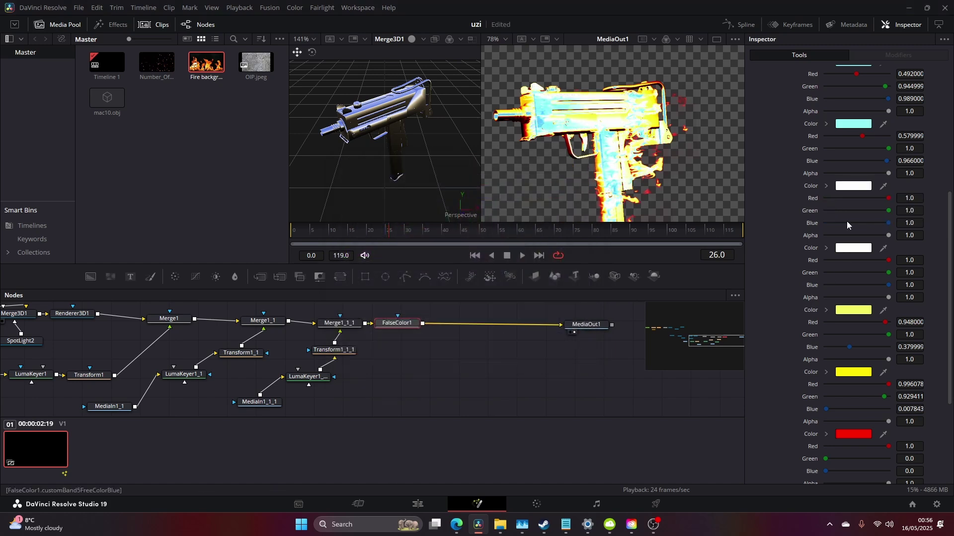
# Set the first False Color band, the light blue one, to black (#000000).
pyautogui.scroll(1, 847, 223)
pyautogui.scroll(1, 859, 101)
pyautogui.scroll(2, 859, 100)
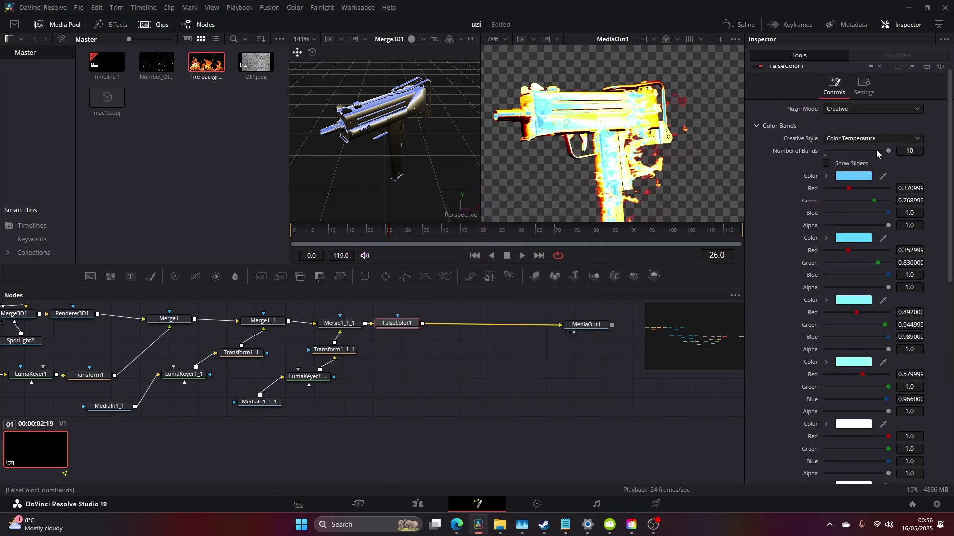
pyautogui.scroll(-1, 876, 150)
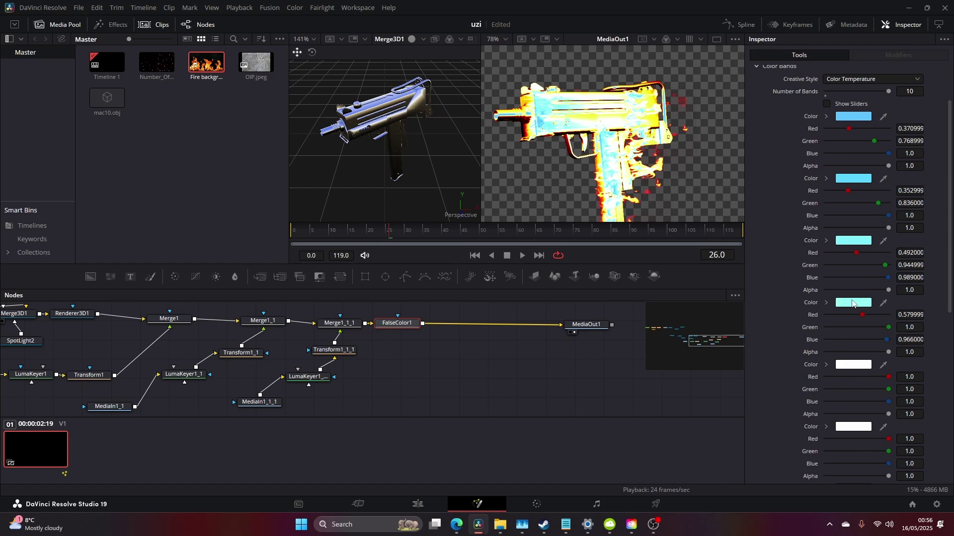
pyautogui.click(852, 303)
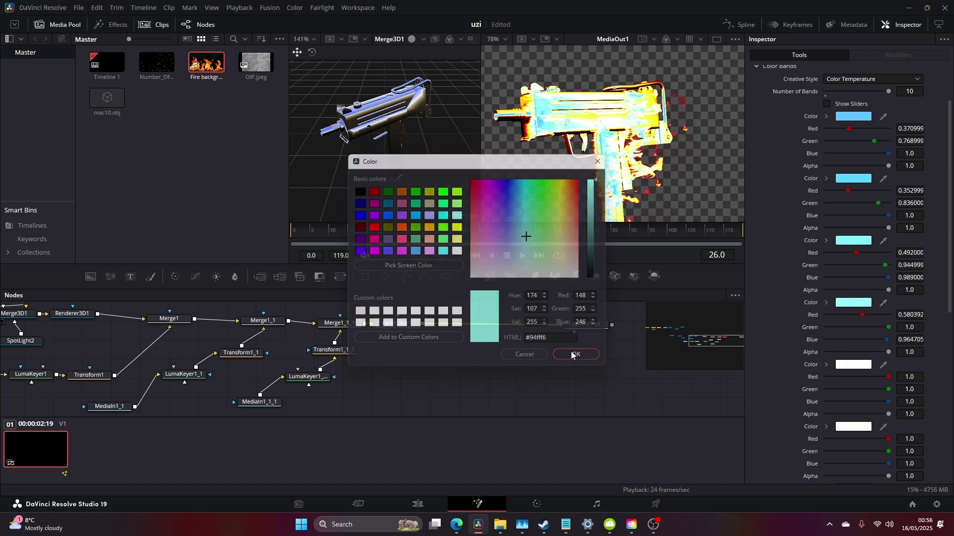
pyautogui.click(852, 116)
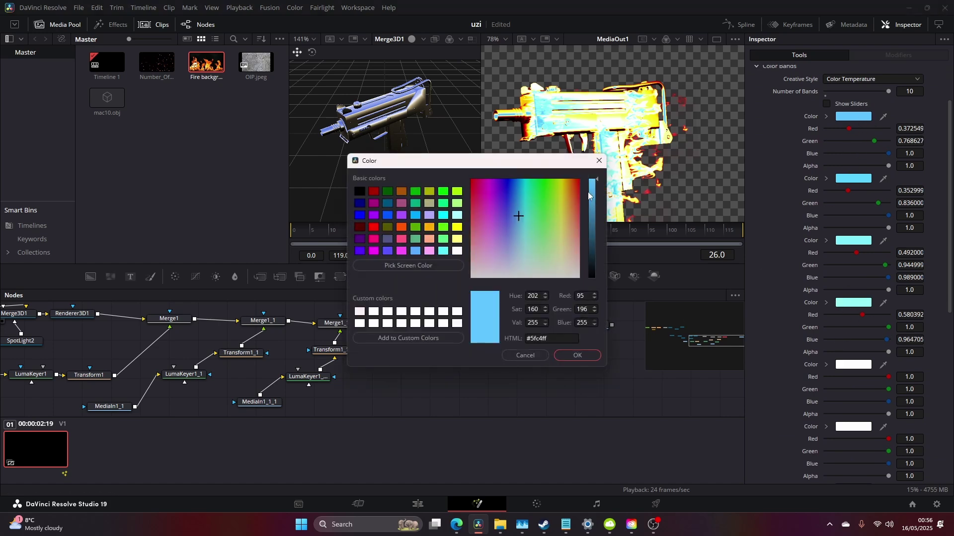
pyautogui.moveTo(595, 253); pyautogui.dragTo(595, 281)
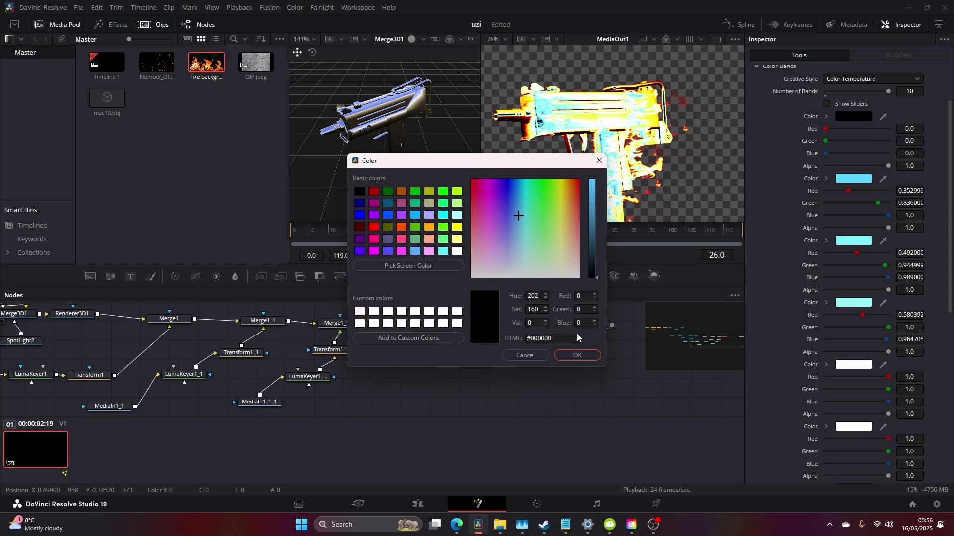
pyautogui.click(576, 355)
# Set the second False Color band to black and play back the whole gun.
pyautogui.click(853, 178)
pyautogui.moveTo(595, 203); pyautogui.dragTo(594, 302)
pyautogui.click(584, 357)
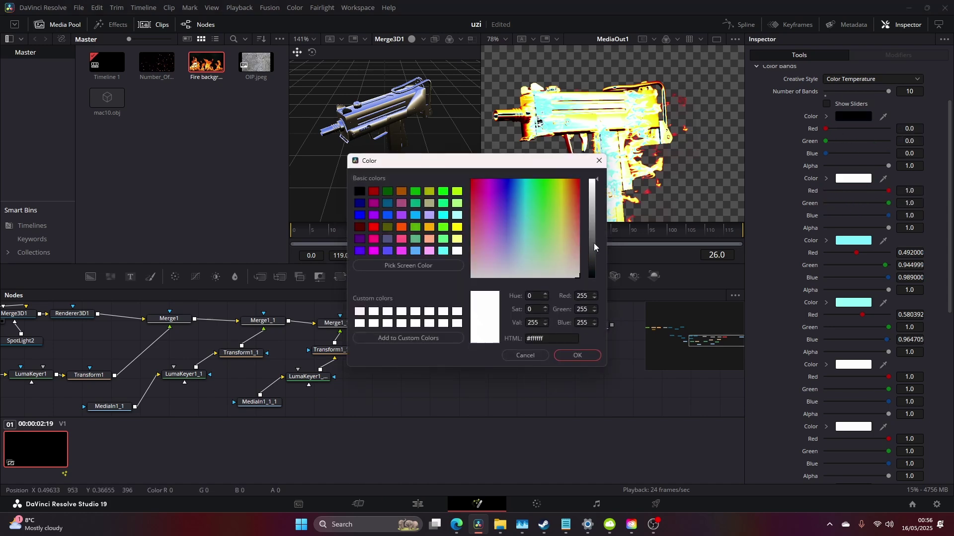
pyautogui.moveTo(594, 246); pyautogui.dragTo(595, 283)
pyautogui.click(577, 356)
pyautogui.scroll(-3, 651, 177)
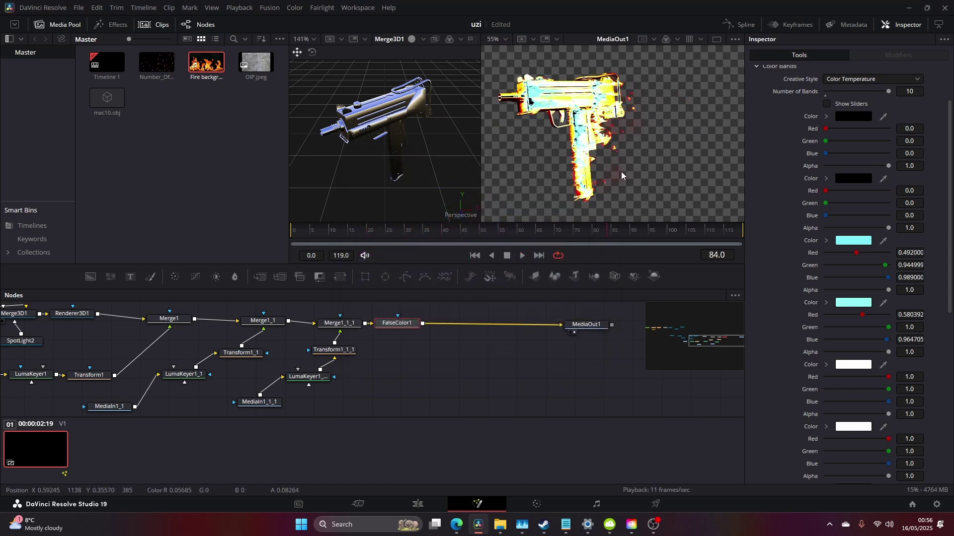
# Try turquoise (#00ffbf) on the sixth False Color band and discard it.
pyautogui.scroll(-2, 856, 412)
pyautogui.click(852, 368)
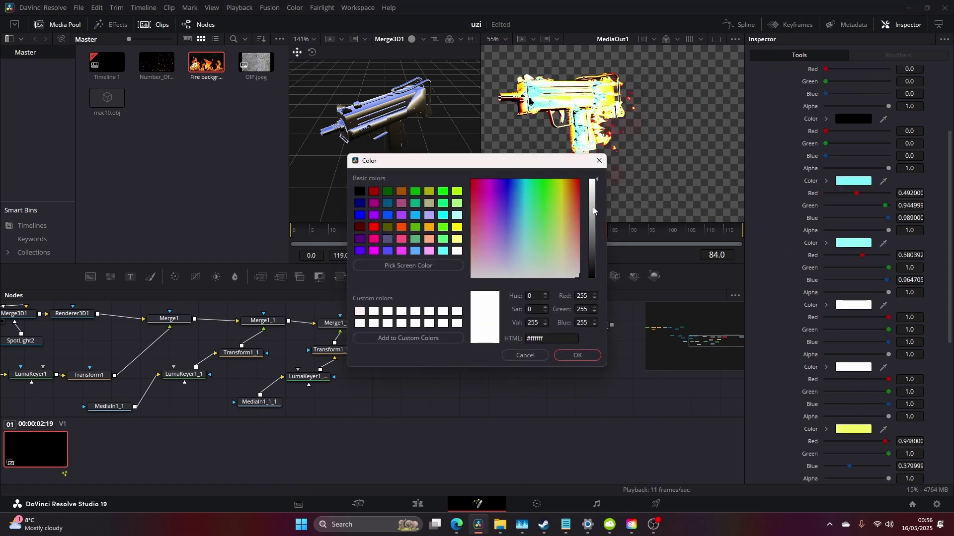
pyautogui.moveTo(573, 198); pyautogui.dragTo(530, 180)
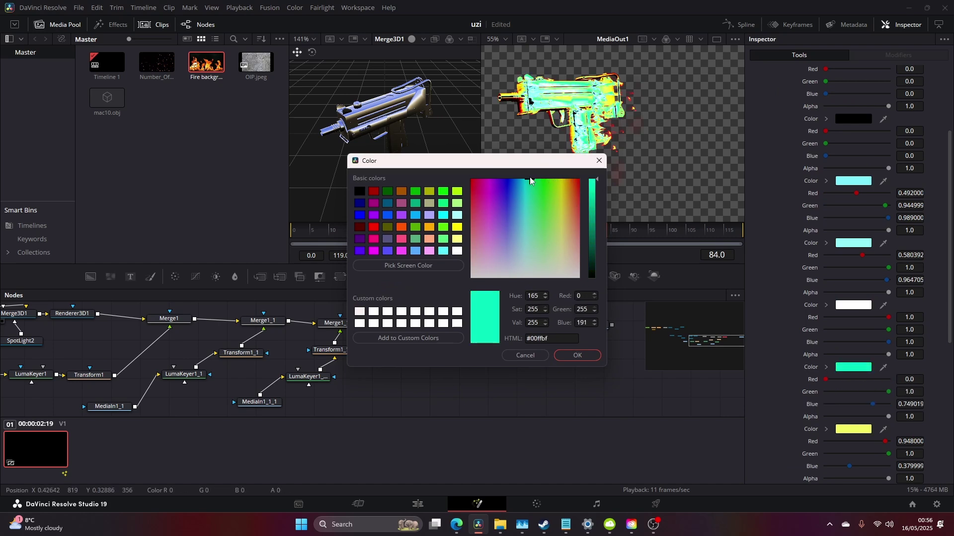
pyautogui.click(525, 356)
# Play back the recoloured gun at a closer zoom to inspect the flames.
pyautogui.scroll(2, 616, 122)
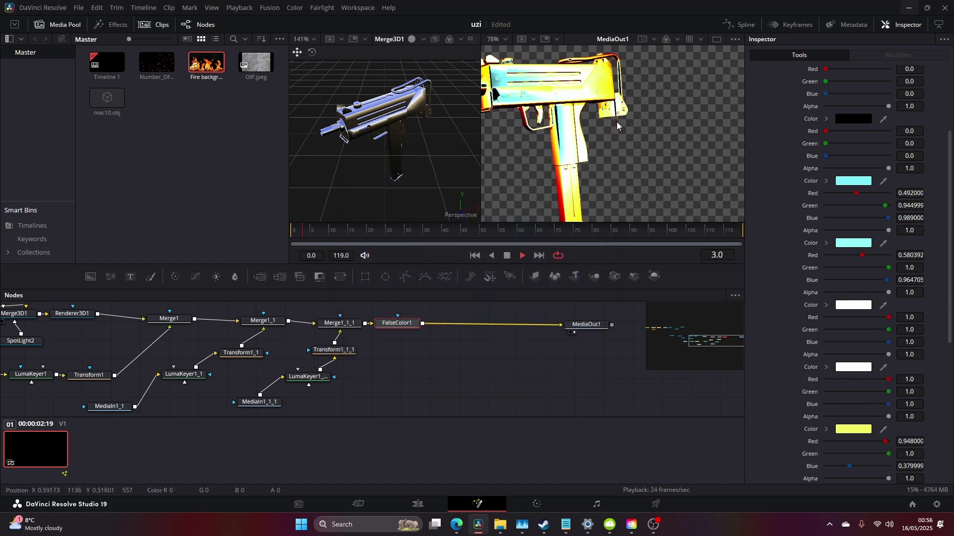
pyautogui.press('space')
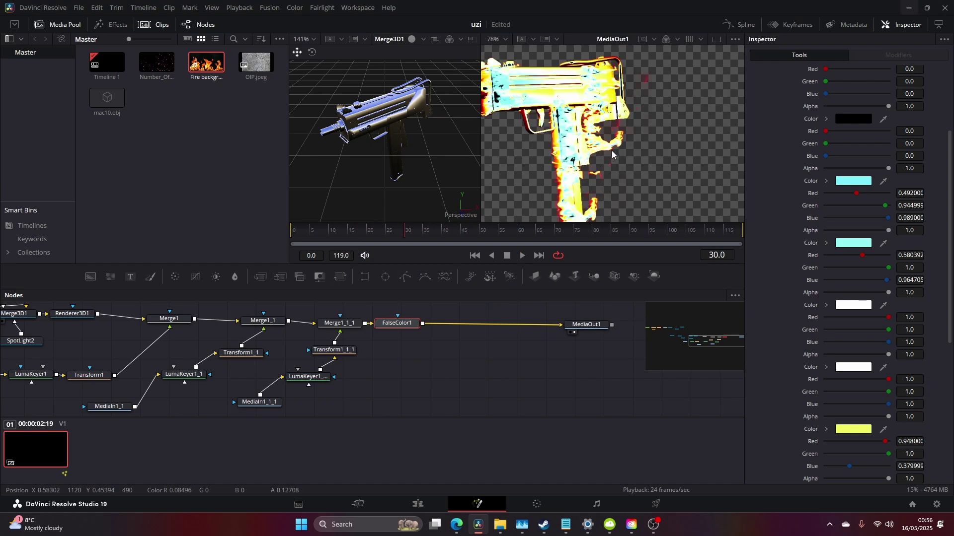
pyautogui.moveTo(595, 147); pyautogui.dragTo(630, 155)
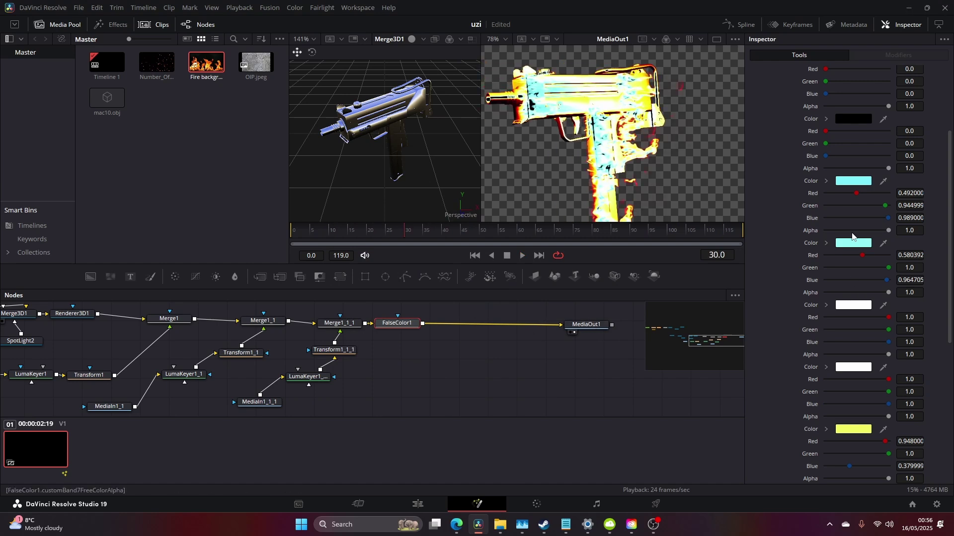
# Set the third False Color band, the light blue one, to bright red (#ff0505).
pyautogui.click(861, 183)
pyautogui.moveTo(523, 225)
pyautogui.mouseDown()
pyautogui.moveTo(536, 194)
pyautogui.moveTo(580, 191)
pyautogui.moveTo(573, 181)
pyautogui.moveTo(592, 168)
pyautogui.moveTo(588, 184)
pyautogui.mouseUp()
pyautogui.click(595, 166)
pyautogui.click(577, 355)
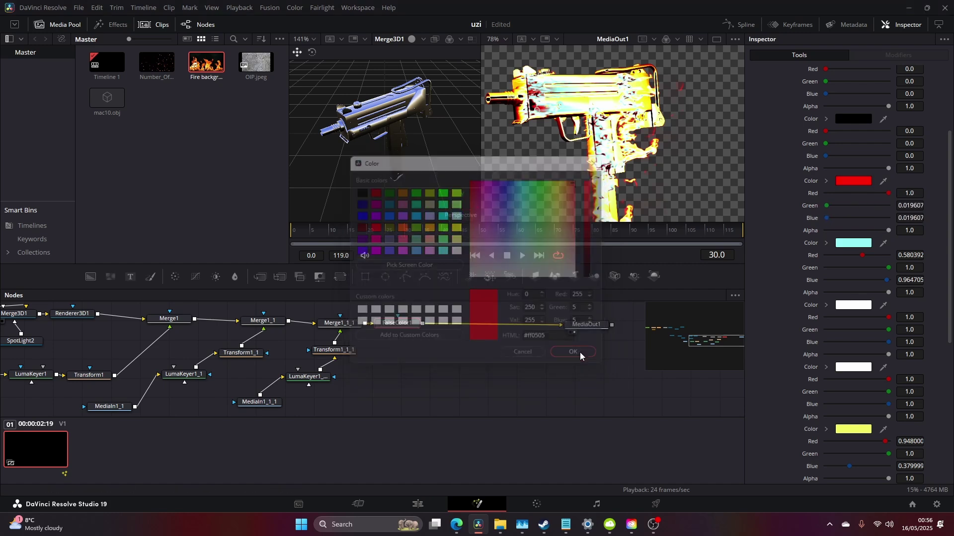
# Set the second False Color band to pure red (#ff0000) and play back the whole gun.
pyautogui.click(852, 118)
pyautogui.moveTo(559, 200); pyautogui.dragTo(596, 169)
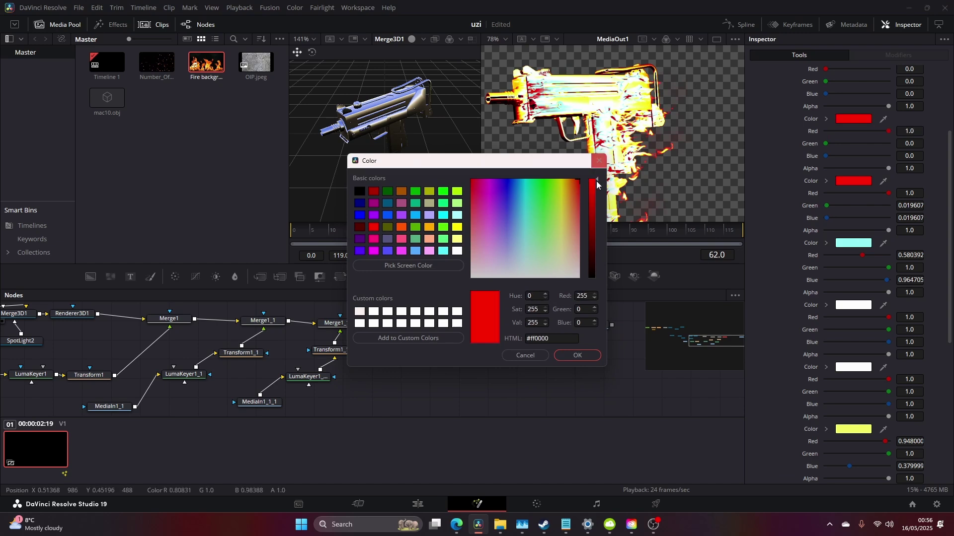
pyautogui.click(567, 353)
pyautogui.scroll(-2, 641, 188)
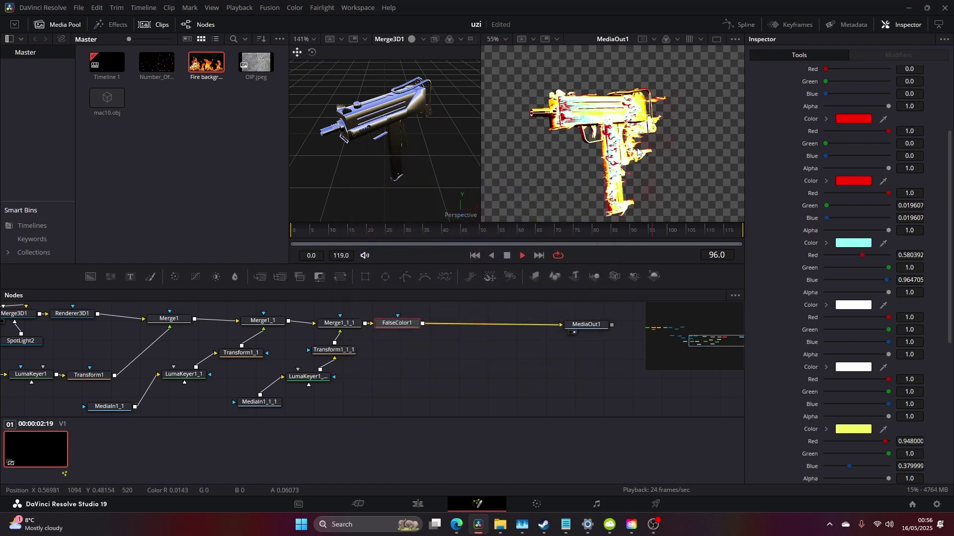
pyautogui.scroll(2, 638, 152)
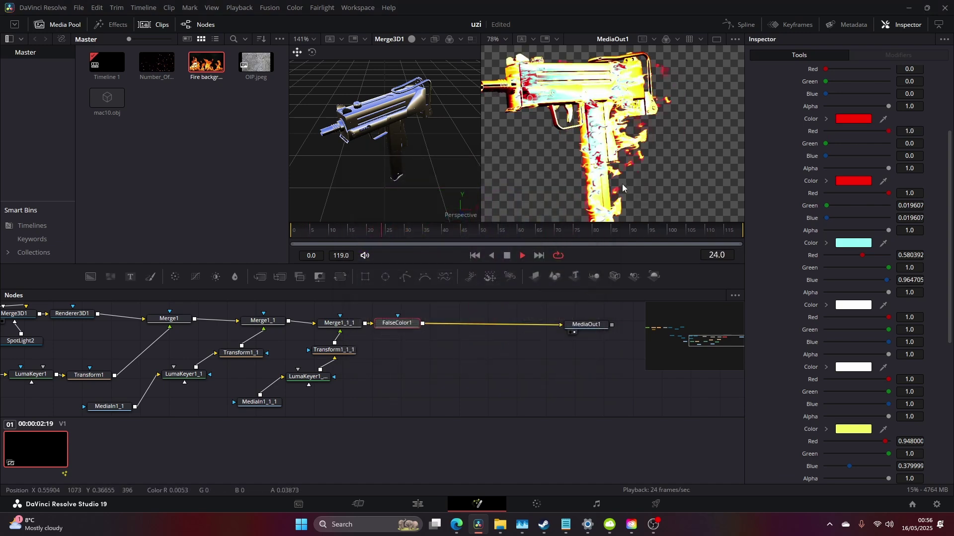
# Change the eighth False Color band from bright yellow to red.
pyautogui.scroll(-3, 849, 316)
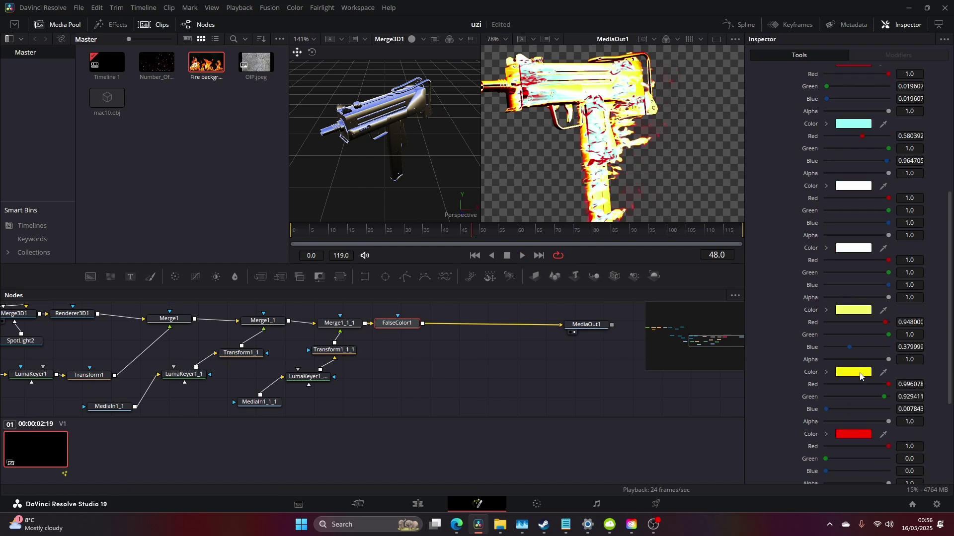
pyautogui.scroll(-2, 861, 376)
pyautogui.click(839, 317)
pyautogui.moveTo(567, 194); pyautogui.dragTo(586, 178)
pyautogui.click(592, 355)
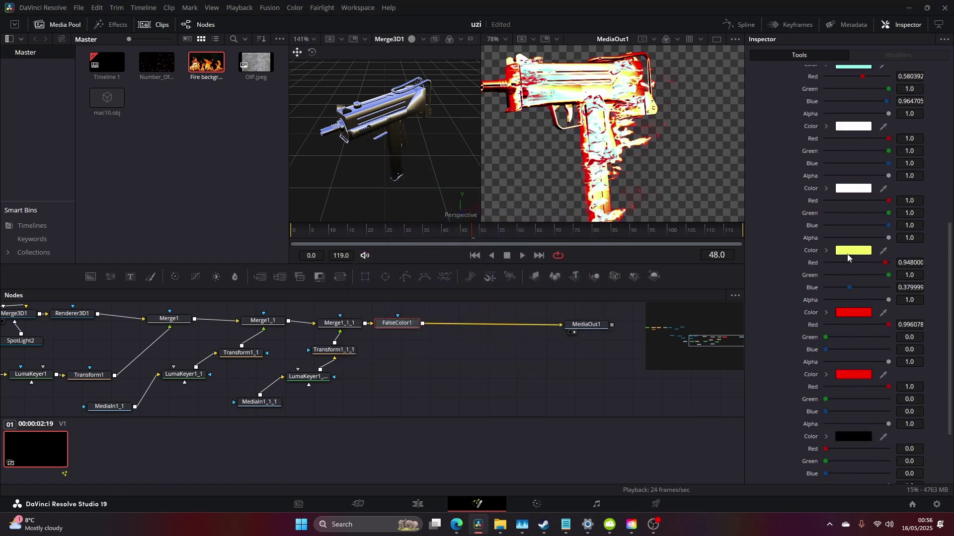
# Set the pale yellow seventh False Color band to a more saturated yellow, about 0.88 red, 1.0 green, 0.10 blue.
pyautogui.click(854, 250)
pyautogui.moveTo(556, 221); pyautogui.dragTo(559, 191)
pyautogui.click(583, 360)
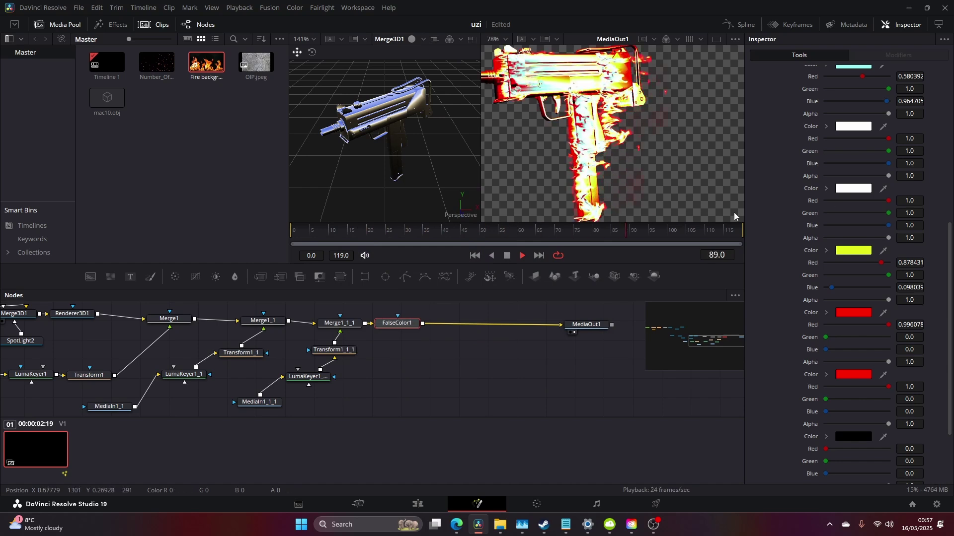
# Darken the sixth False Color band from white to light grey (#d6d6d6) and play back the result.
pyautogui.click(853, 188)
pyautogui.moveTo(592, 214); pyautogui.dragTo(591, 171)
pyautogui.moveTo(594, 219)
pyautogui.mouseDown()
pyautogui.moveTo(598, 159)
pyautogui.moveTo(571, 184)
pyautogui.moveTo(549, 182)
pyautogui.moveTo(590, 196)
pyautogui.moveTo(583, 326)
pyautogui.mouseUp()
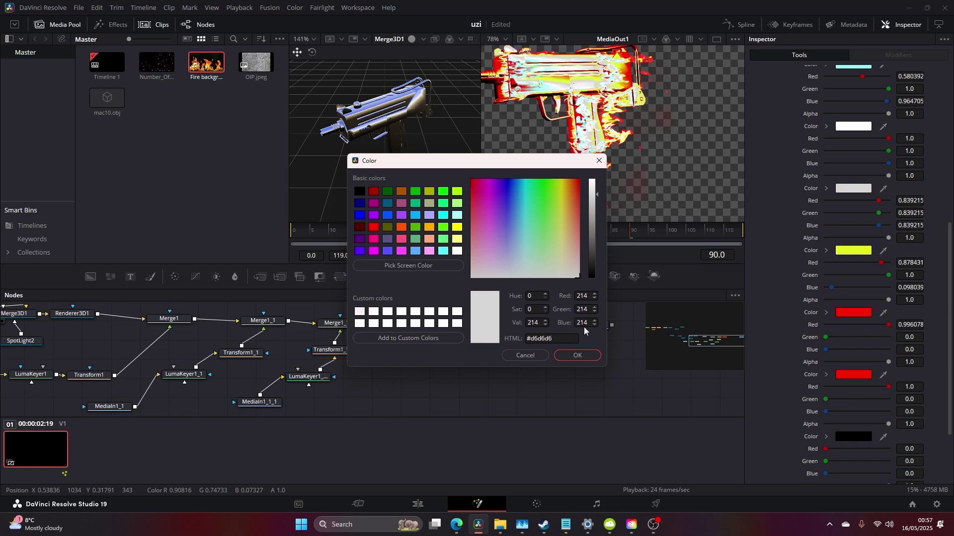
pyautogui.click(578, 356)
pyautogui.press('space')
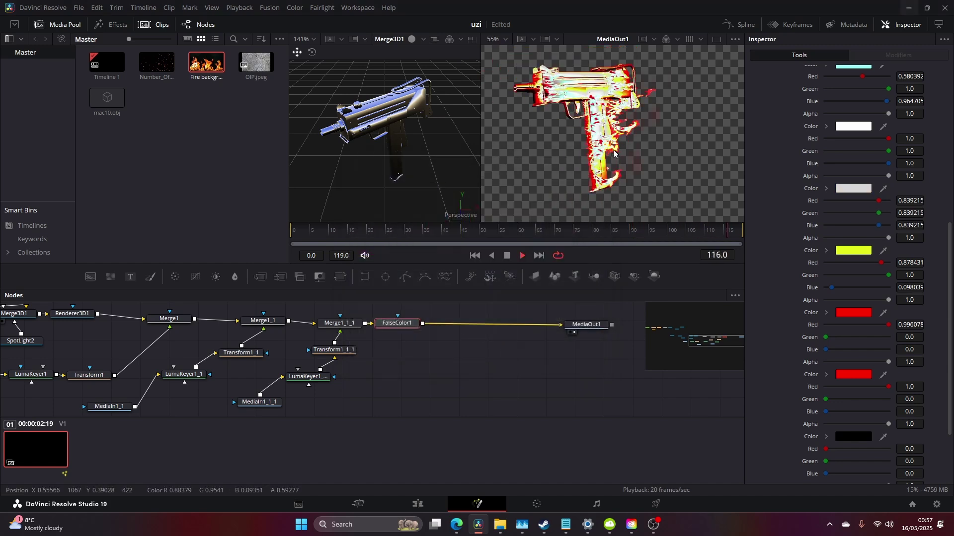
pyautogui.press('space')
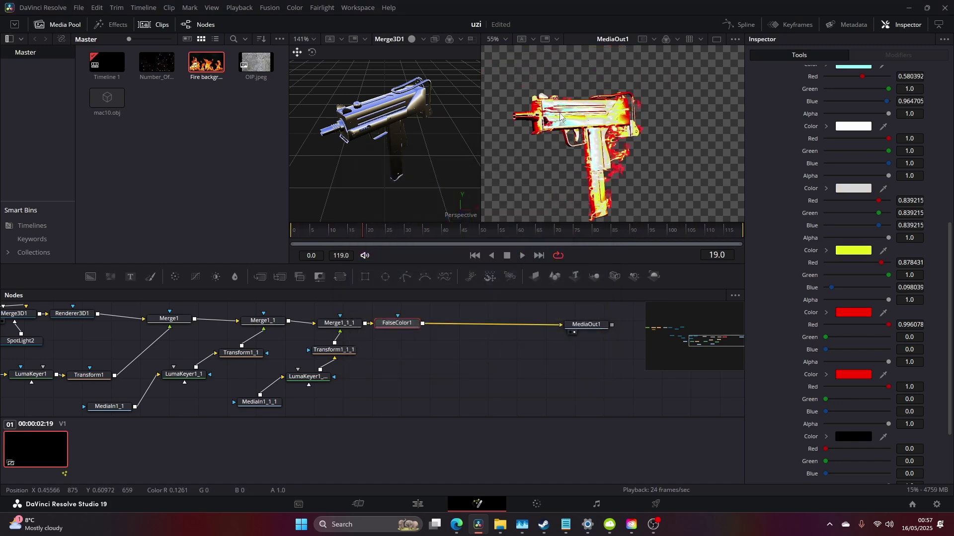
pyautogui.scroll(4, 559, 118)
pyautogui.hscroll(-2, 402, 365)
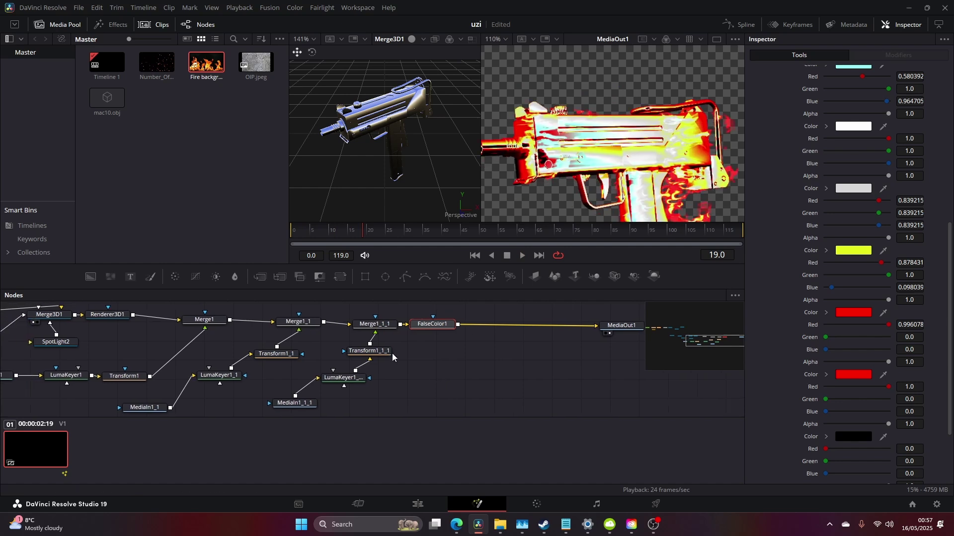
pyautogui.click(375, 324)
pyautogui.moveTo(618, 206); pyautogui.dragTo(621, 206)
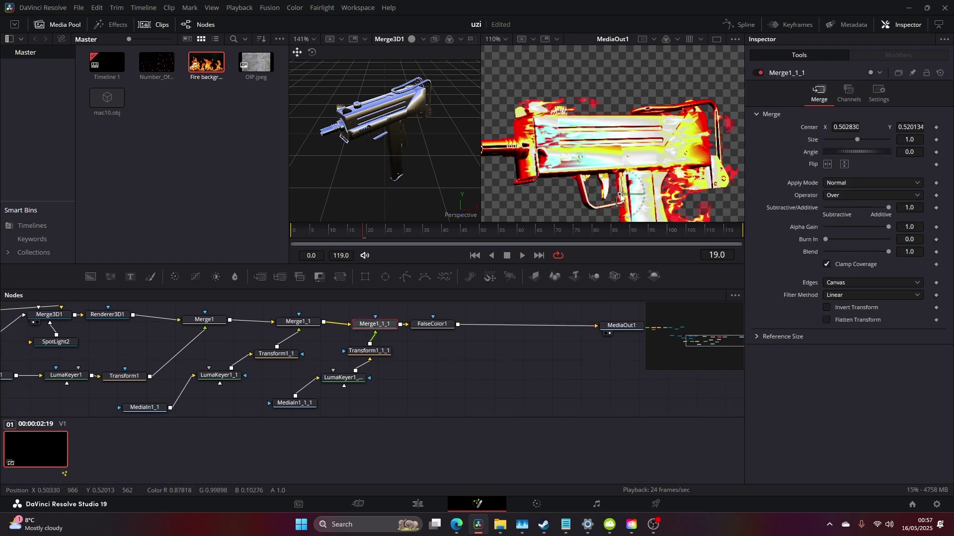
pyautogui.hotkey('ctrl', 'z')
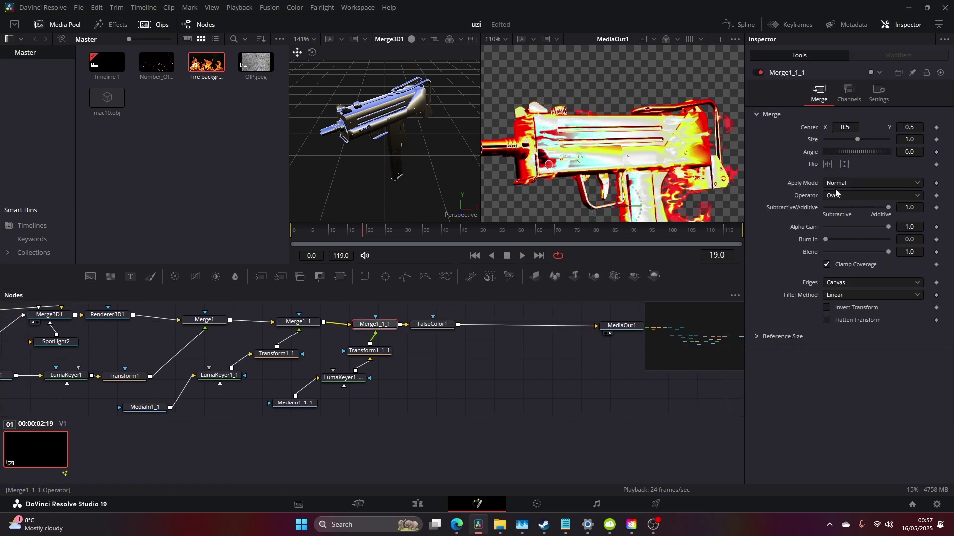
# Stretch the Transform1_1_1 fire layer over the gun body: X size about 0.13, Y size about 0.37, centre about 0.457, 0.680.
pyautogui.click(377, 354)
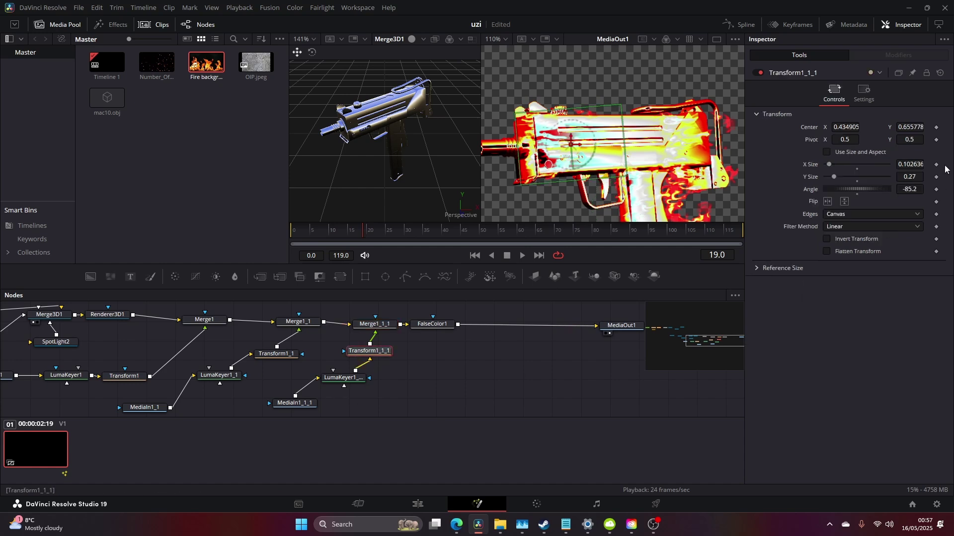
pyautogui.moveTo(824, 165); pyautogui.dragTo(831, 165)
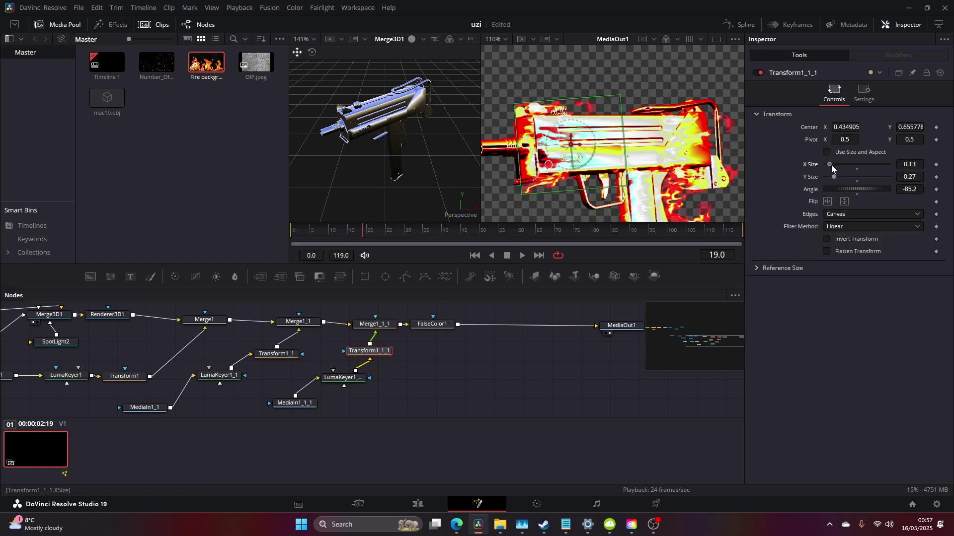
pyautogui.press('space')
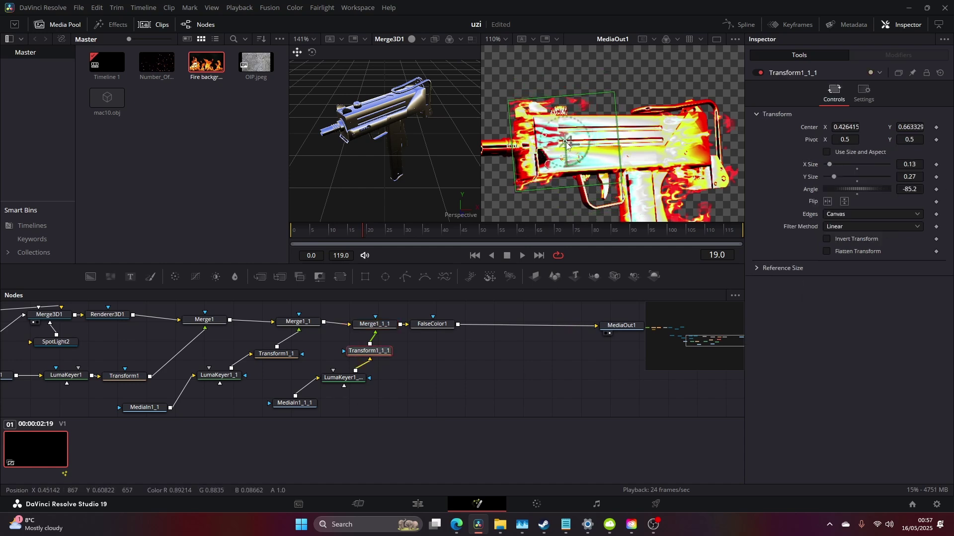
pyautogui.press('space')
pyautogui.moveTo(587, 94); pyautogui.dragTo(587, 101)
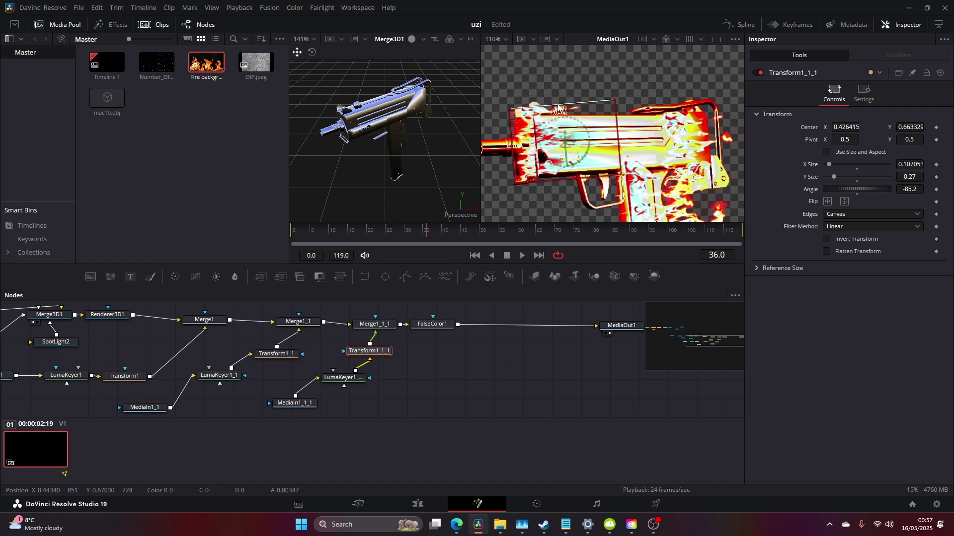
pyautogui.moveTo(619, 148); pyautogui.dragTo(637, 146)
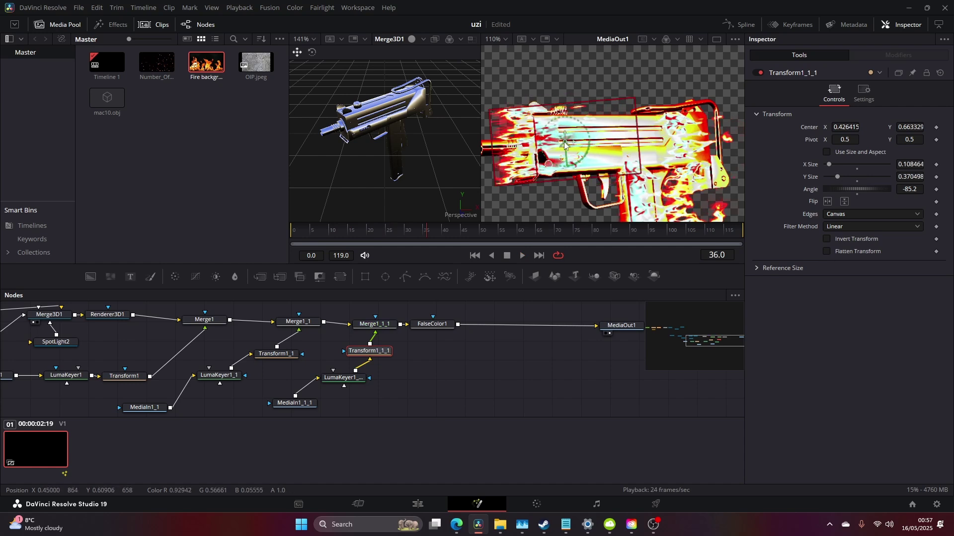
pyautogui.moveTo(565, 144); pyautogui.dragTo(592, 143)
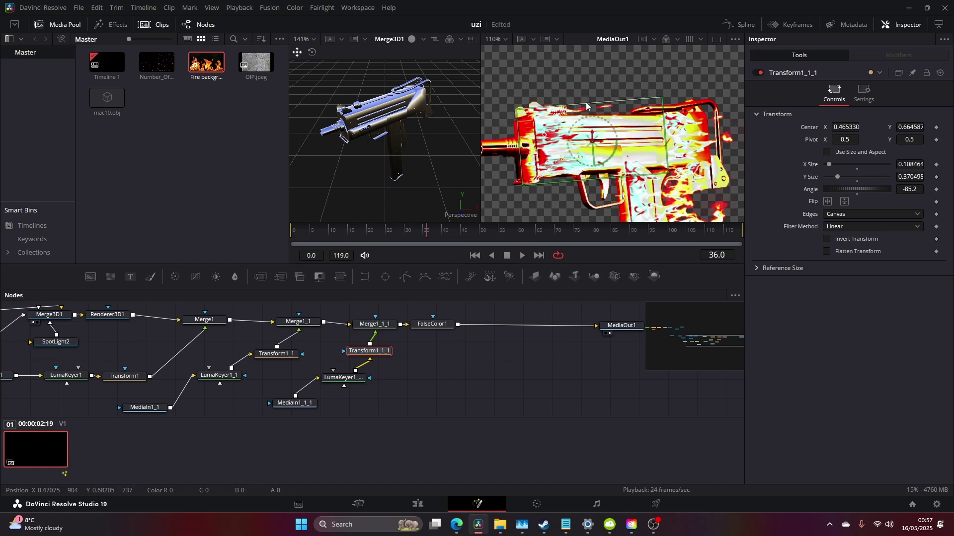
pyautogui.moveTo(586, 106); pyautogui.dragTo(585, 98)
pyautogui.moveTo(593, 141); pyautogui.dragTo(588, 135)
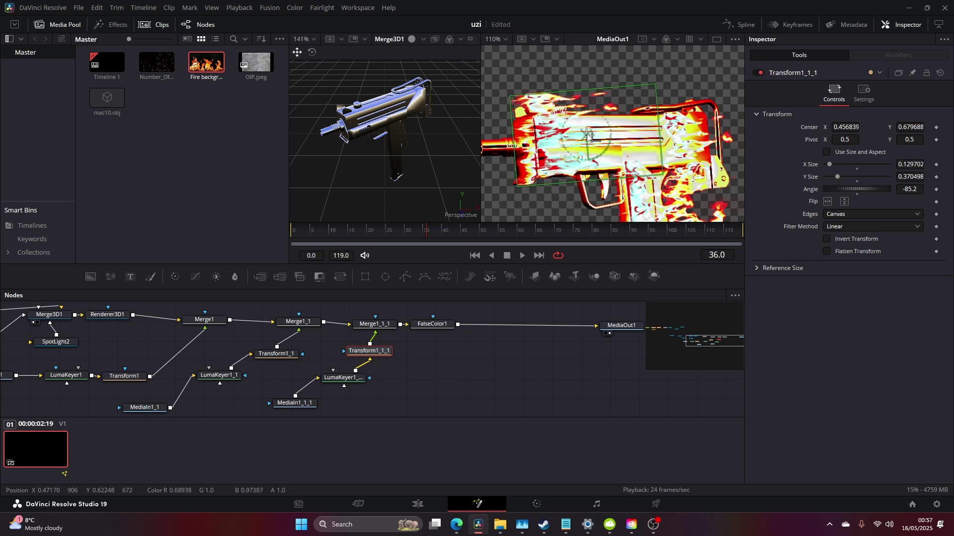
pyautogui.press('space')
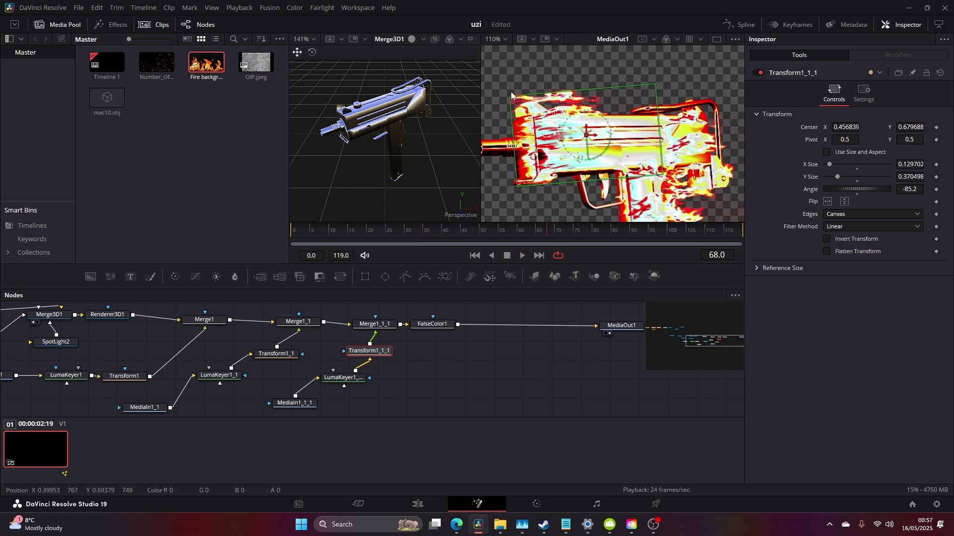
# Add a Rectangle mask to MediaIn1_1_1, about 0.66 wide and 0.95 high.
pyautogui.click(306, 406)
pyautogui.moveTo(420, 398); pyautogui.dragTo(556, 341)
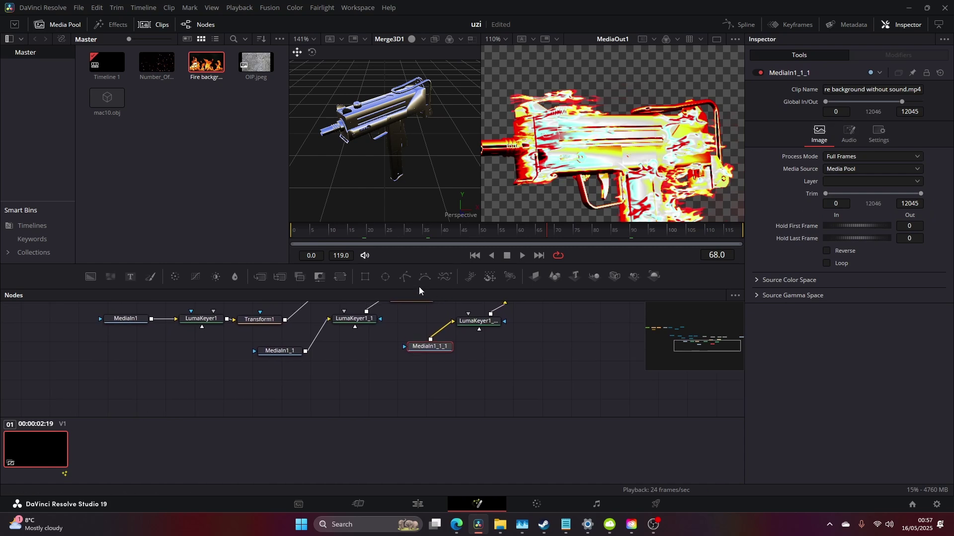
pyautogui.click(364, 282)
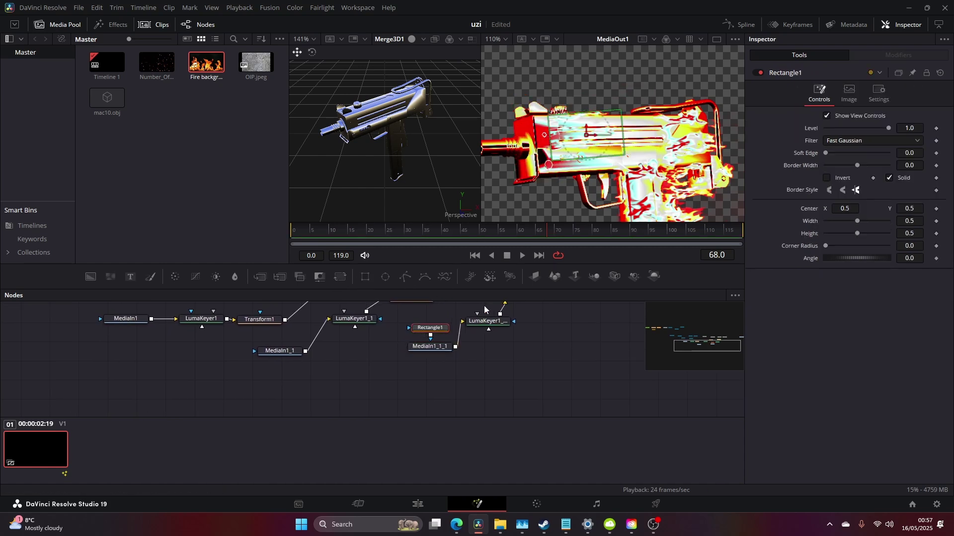
pyautogui.moveTo(555, 135); pyautogui.dragTo(519, 141)
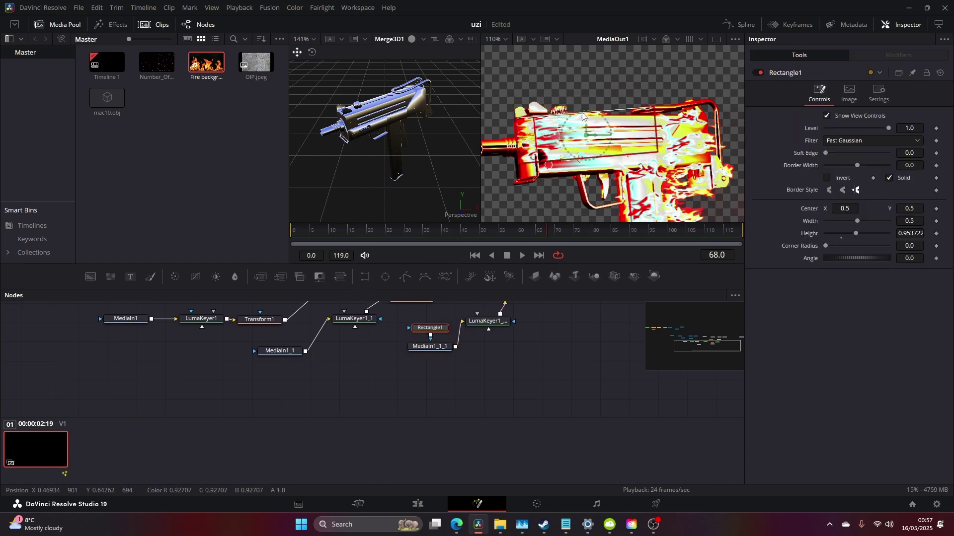
pyautogui.moveTo(583, 115); pyautogui.dragTo(574, 94)
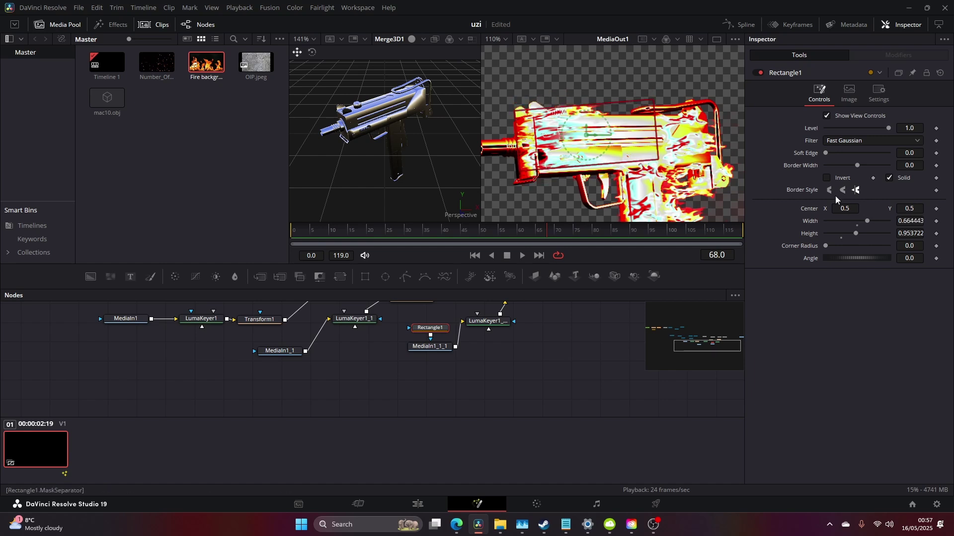
# Feather the Rectangle mask with a soft edge of about 0.19, checking it in playback.
pyautogui.moveTo(831, 153); pyautogui.dragTo(863, 153)
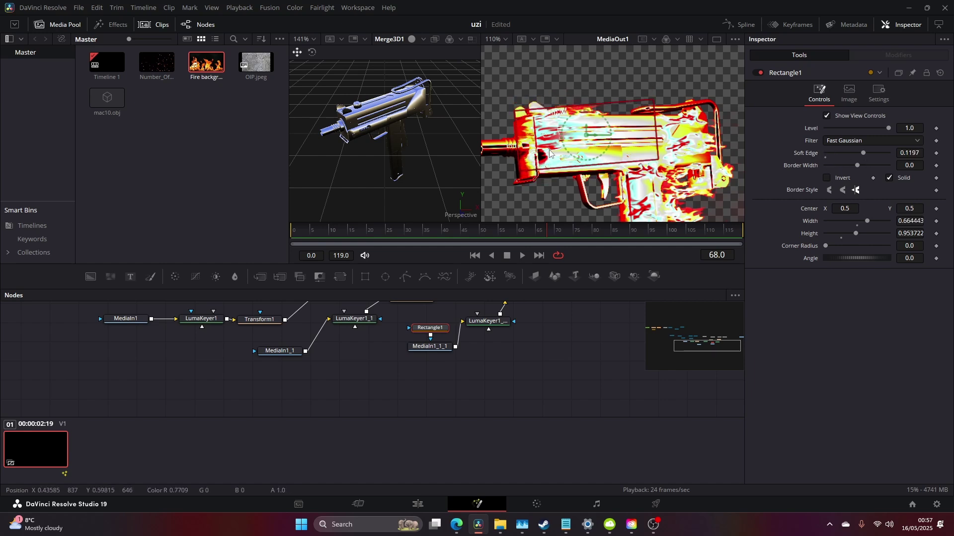
pyautogui.press('space')
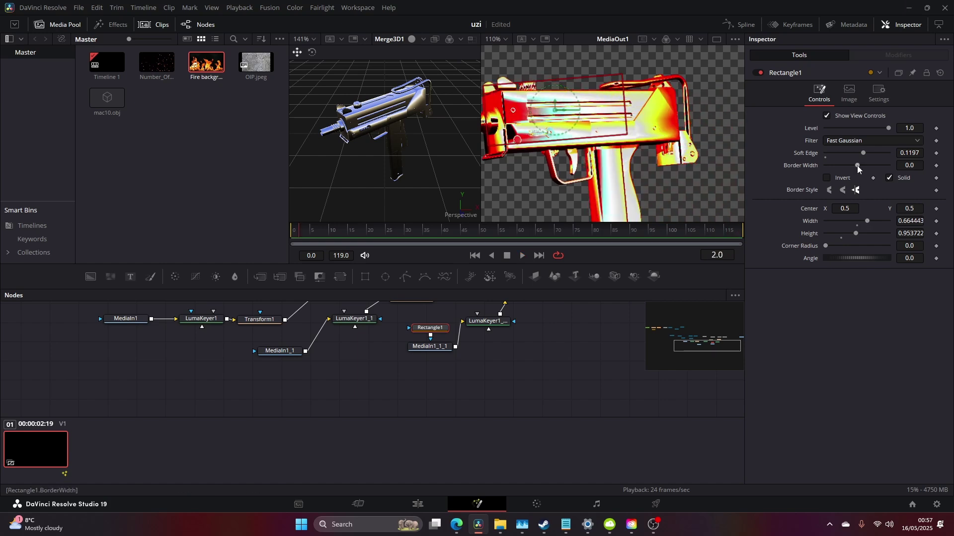
pyautogui.press('space')
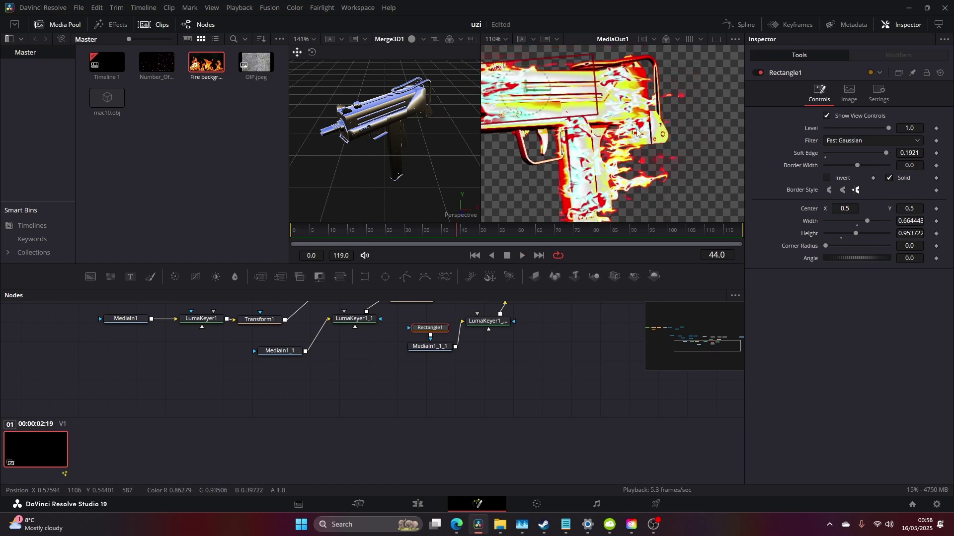
# Enlarge the Transform1_1 fire layer to a Y size of about 0.376, move its centre X to 0.65 and play it back.
pyautogui.scroll(3, 434, 334)
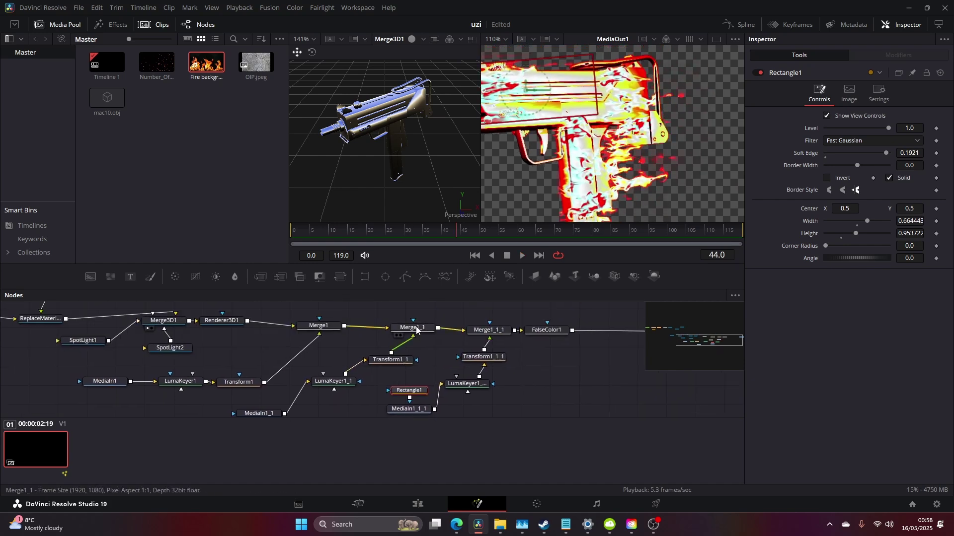
pyautogui.click(413, 328)
pyautogui.click(386, 367)
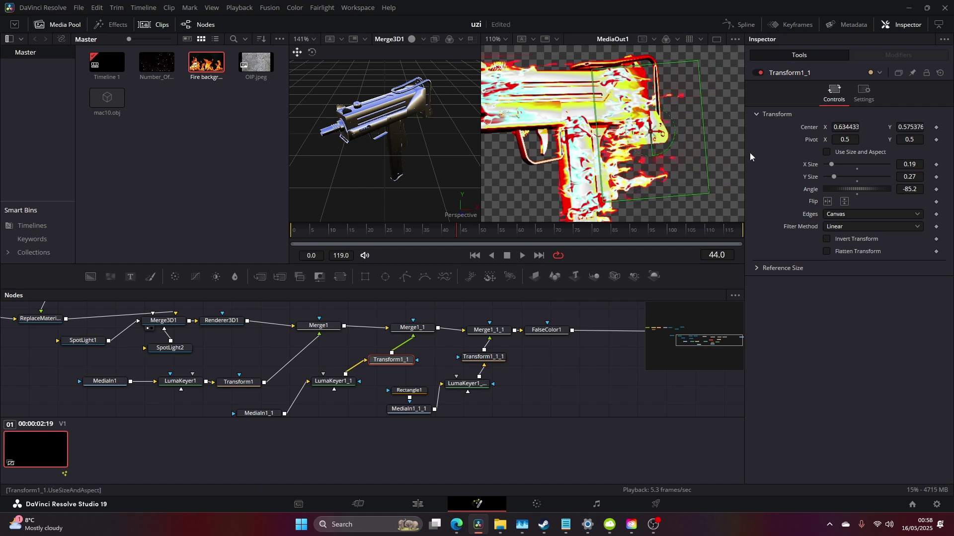
pyautogui.moveTo(705, 133); pyautogui.dragTo(728, 132)
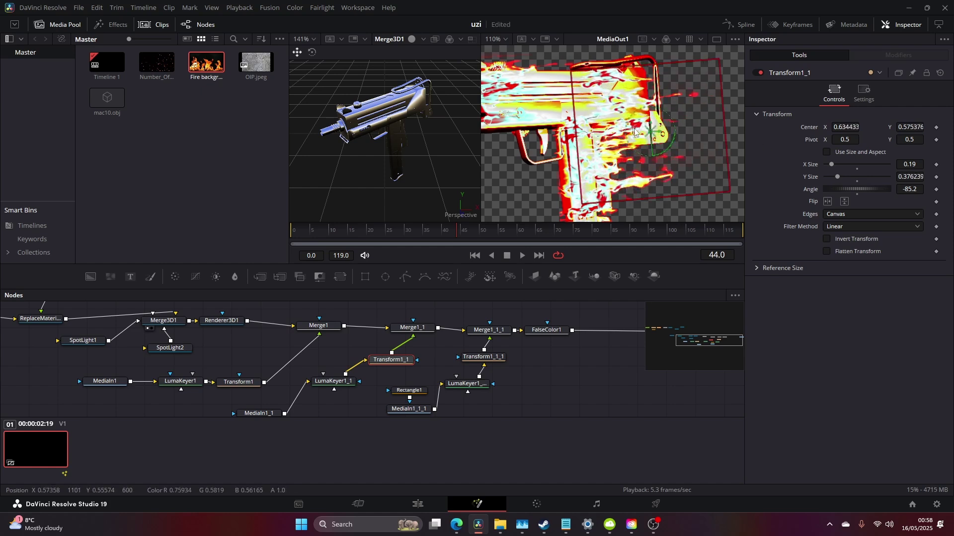
pyautogui.moveTo(661, 130); pyautogui.dragTo(671, 130)
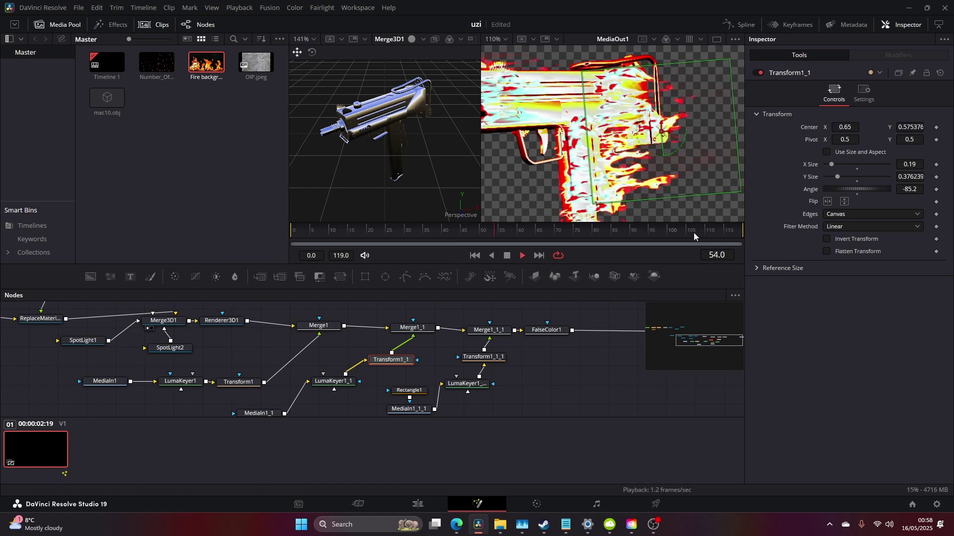
pyautogui.scroll(-2, 656, 148)
pyautogui.moveTo(588, 353); pyautogui.dragTo(552, 329)
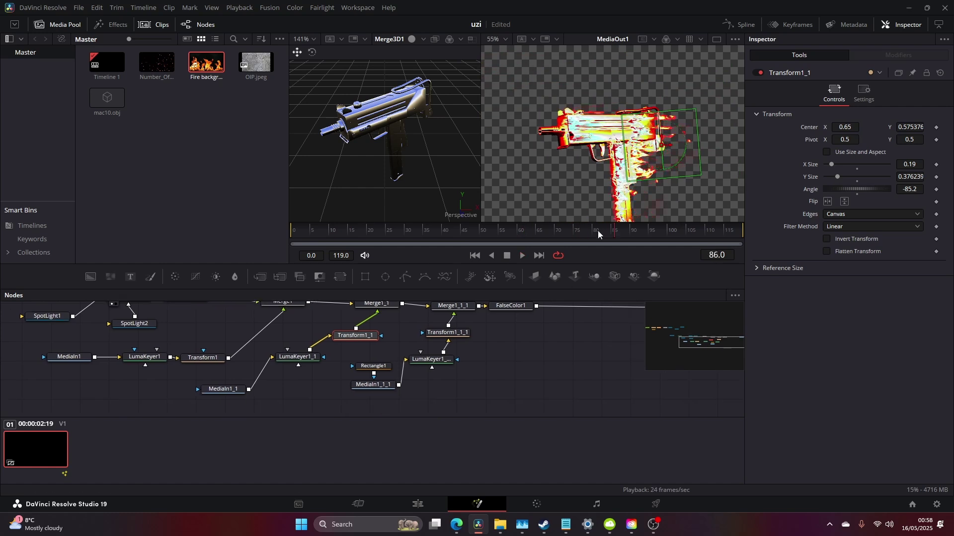
pyautogui.moveTo(598, 173); pyautogui.dragTo(573, 141)
# Add the Glow effect after FalseColor1 in the node chain, leaving space before MediaOut1.
pyautogui.moveTo(553, 336); pyautogui.dragTo(393, 368)
pyautogui.moveTo(549, 341); pyautogui.dragTo(569, 337)
pyautogui.moveTo(508, 355); pyautogui.dragTo(574, 371)
pyautogui.click(428, 354)
pyautogui.hotkey('shift', 'space')
pyautogui.write('FALSE')
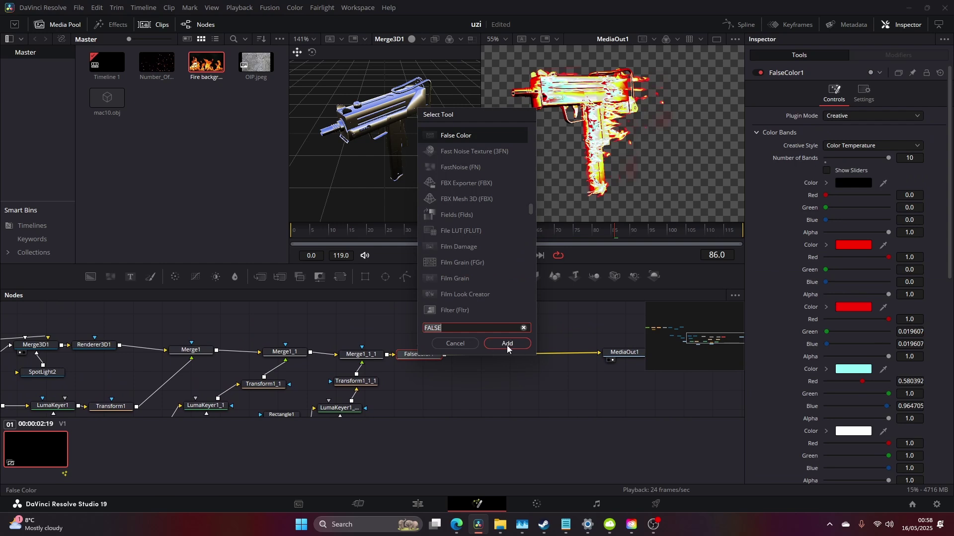
pyautogui.press('BackSpace')
pyautogui.press('BackSpace')
pyautogui.press('BackSpace')
pyautogui.press('BackSpace')
pyautogui.press('BackSpace')
pyautogui.write('GLOW')
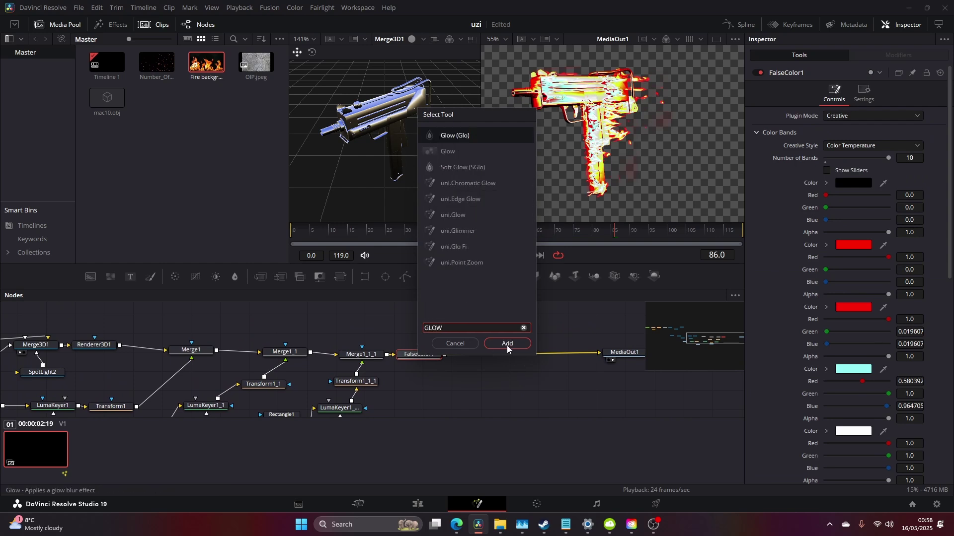
pyautogui.click(457, 151)
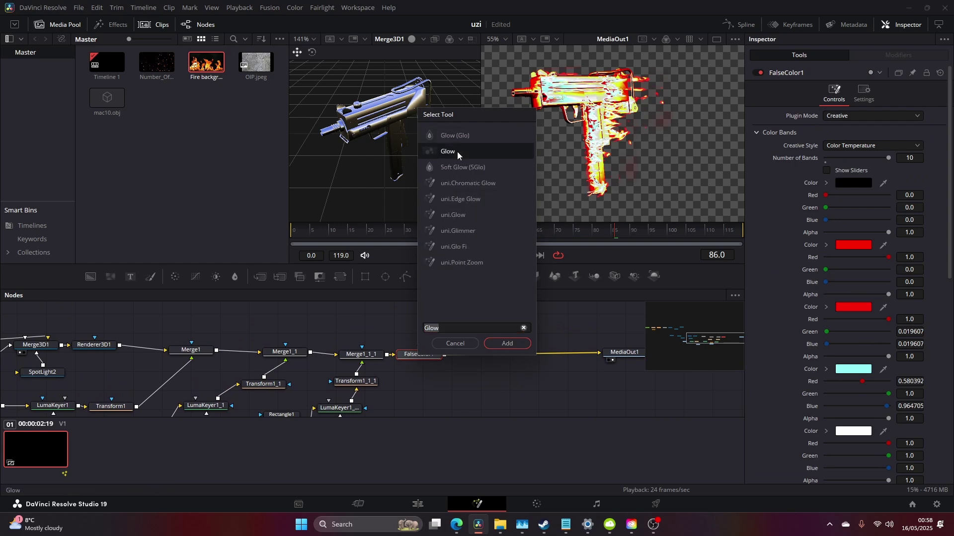
pyautogui.click(509, 343)
# Set Glow1's shine threshold to about 0.874 and its spread to about 0.126.
pyautogui.scroll(5, 636, 130)
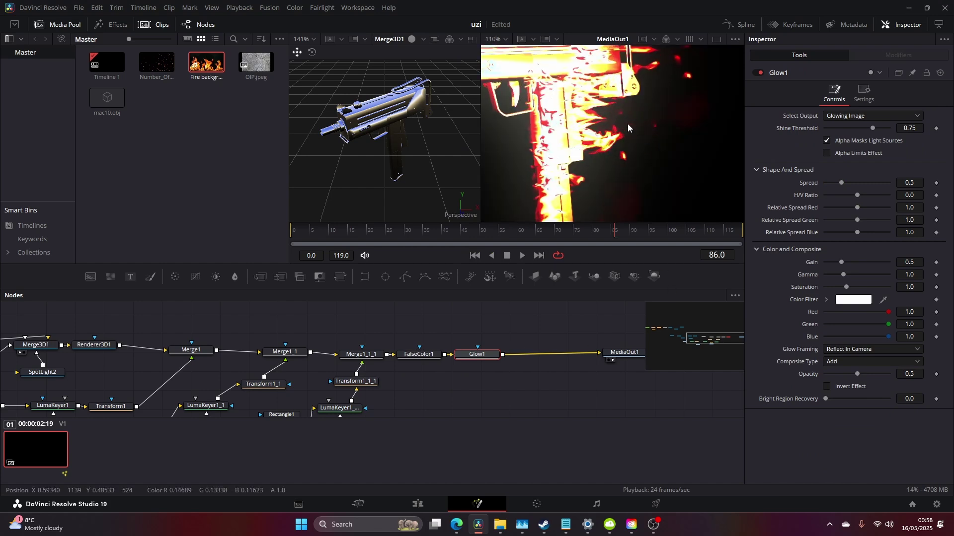
pyautogui.scroll(-5, 698, 162)
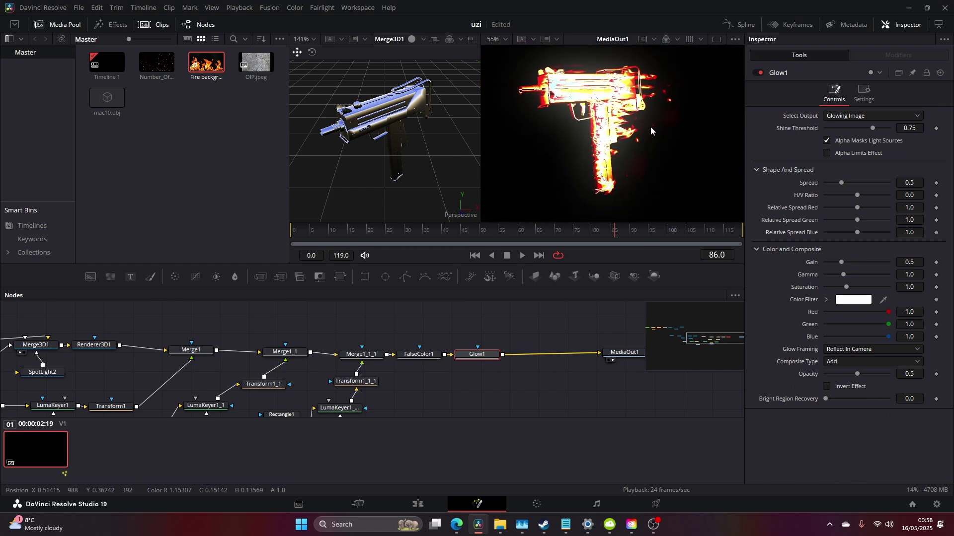
pyautogui.moveTo(478, 358); pyautogui.dragTo(502, 358)
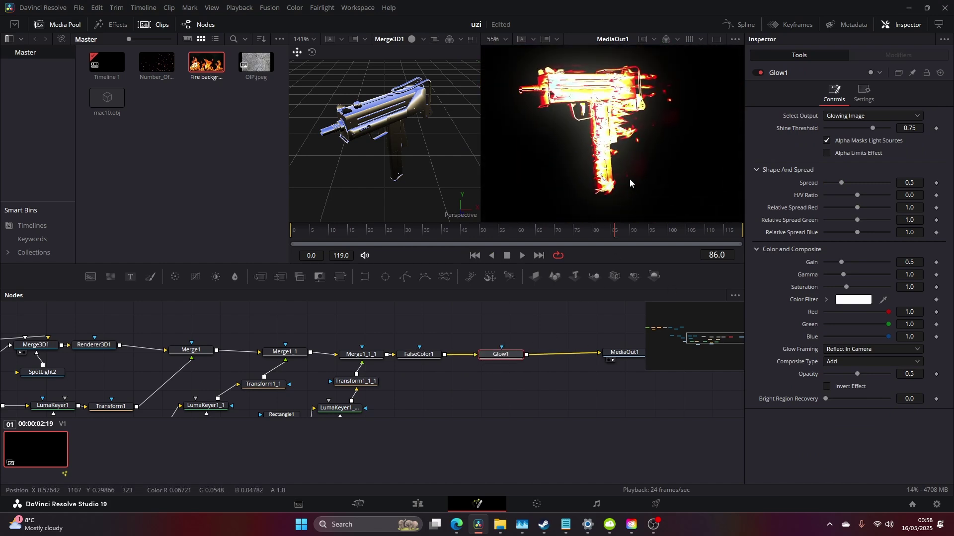
pyautogui.moveTo(868, 130); pyautogui.dragTo(841, 132)
pyautogui.moveTo(840, 182); pyautogui.dragTo(823, 185)
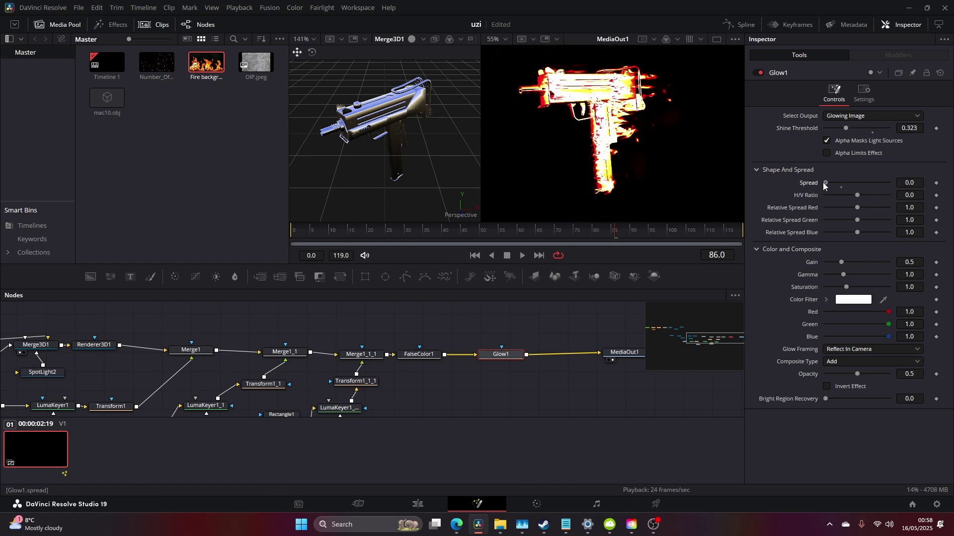
pyautogui.moveTo(861, 129); pyautogui.dragTo(871, 134)
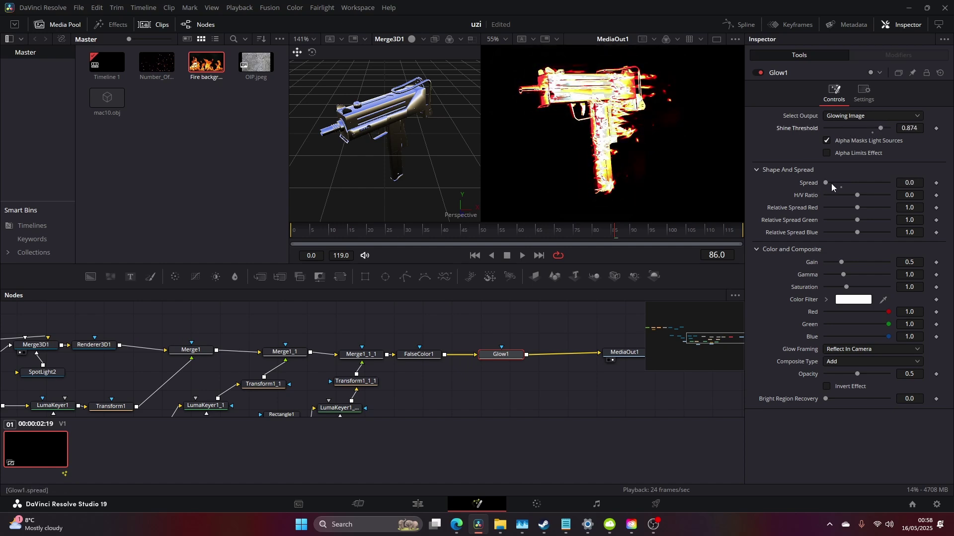
pyautogui.moveTo(832, 182); pyautogui.dragTo(836, 181)
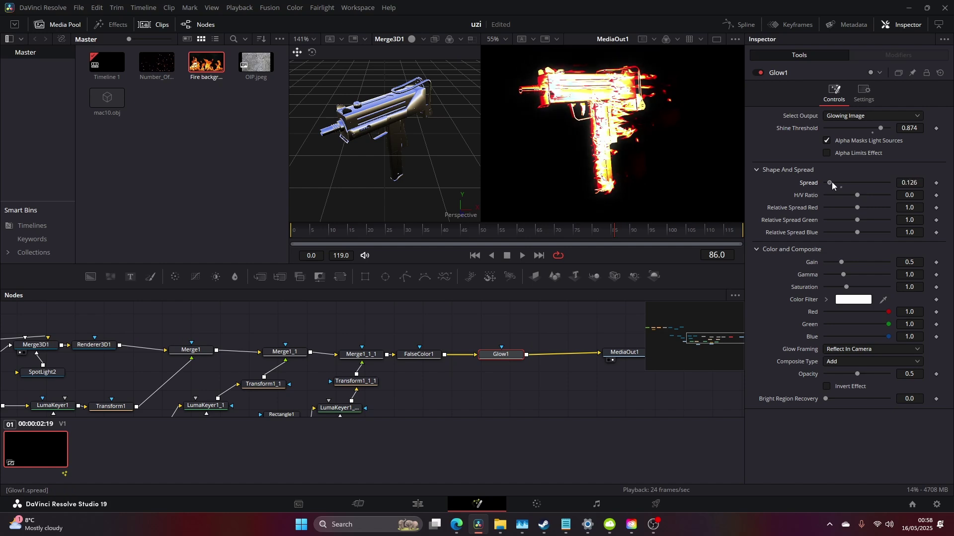
# Insert a second Glow effect between Glow1 and MediaOut1.
pyautogui.scroll(2, 624, 110)
pyautogui.moveTo(519, 361); pyautogui.dragTo(422, 352)
pyautogui.moveTo(538, 347); pyautogui.dragTo(592, 346)
pyautogui.click(400, 350)
pyautogui.hotkey('shift', 'space')
pyautogui.write('Glow')
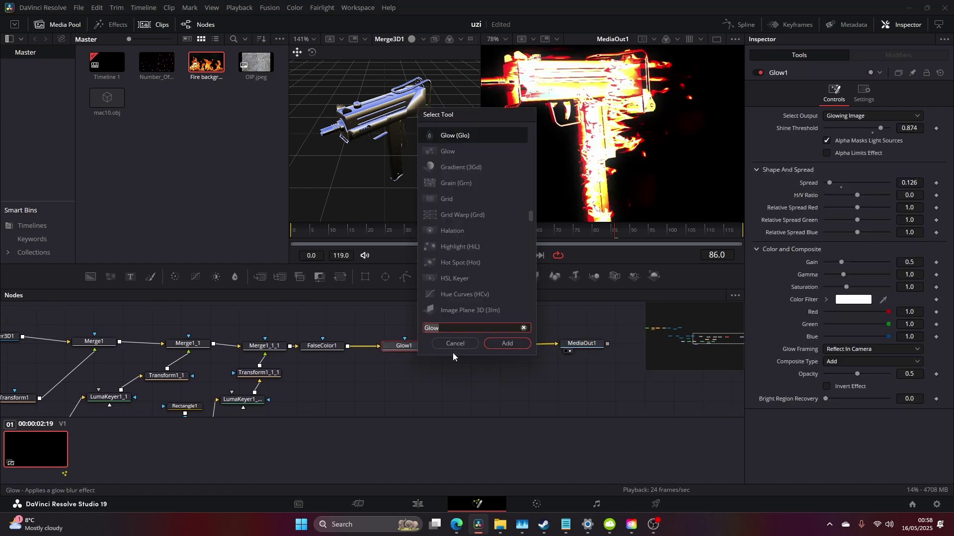
pyautogui.write('GLOW')
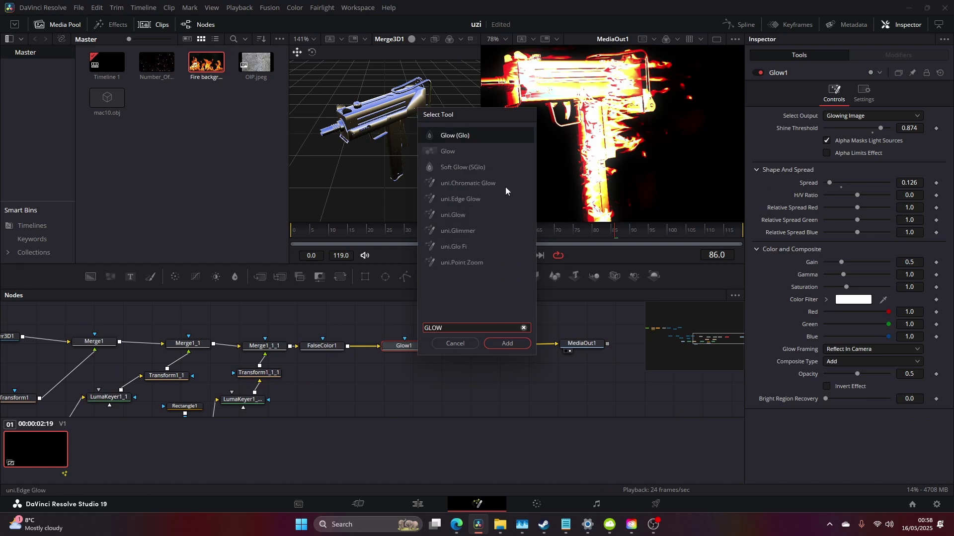
pyautogui.press('Down')
pyautogui.click(511, 351)
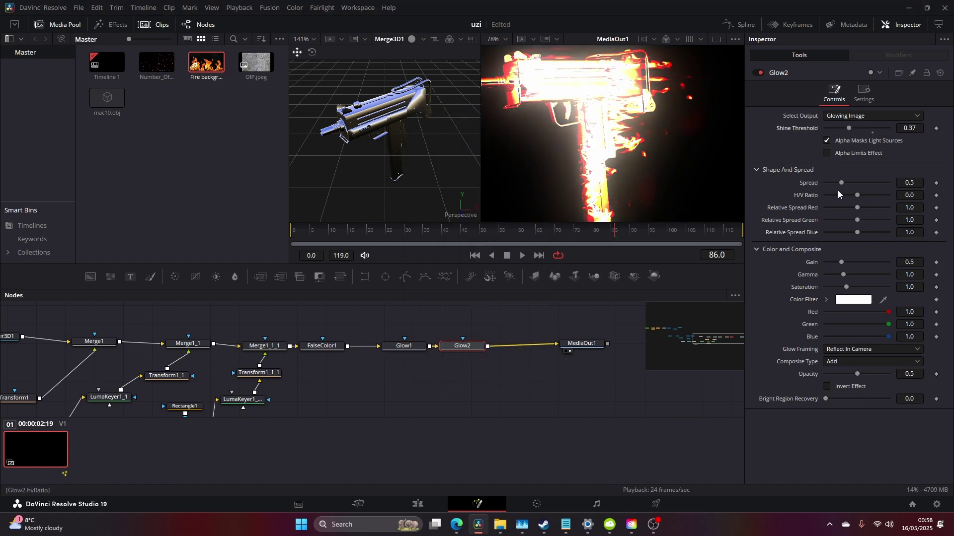
# Set Glow2's shine threshold to about 0.37 and spread to about 0.677, checking the result in playback.
pyautogui.moveTo(840, 184)
pyautogui.mouseDown()
pyautogui.moveTo(825, 185)
pyautogui.moveTo(845, 183)
pyautogui.mouseUp()
pyautogui.scroll(-2, 651, 128)
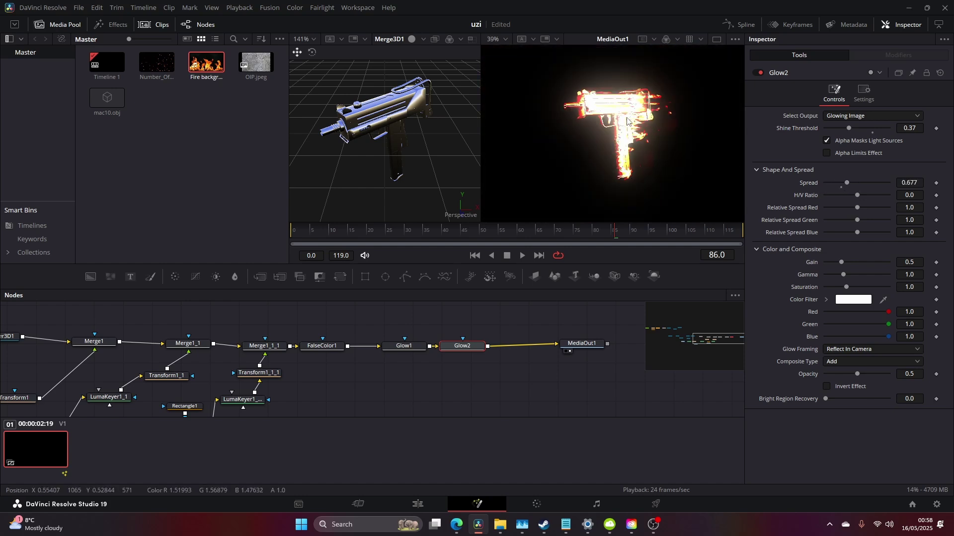
pyautogui.scroll(2, 648, 139)
pyautogui.press('space')
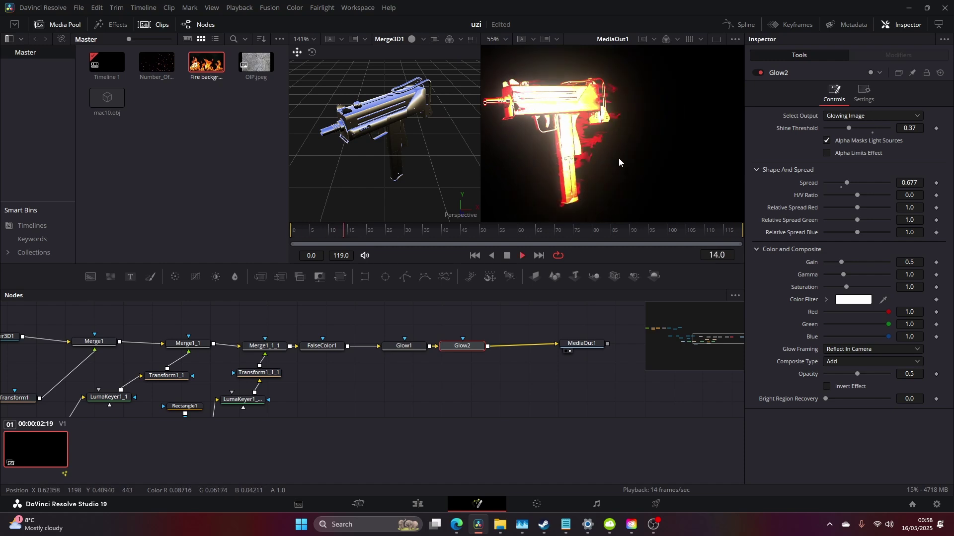
pyautogui.press('space')
pyautogui.press('space')
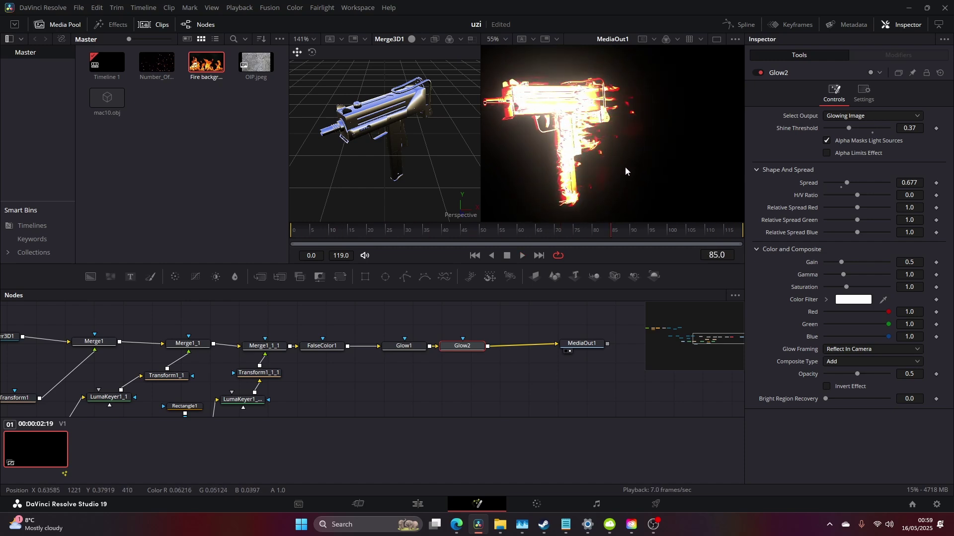
pyautogui.press('space')
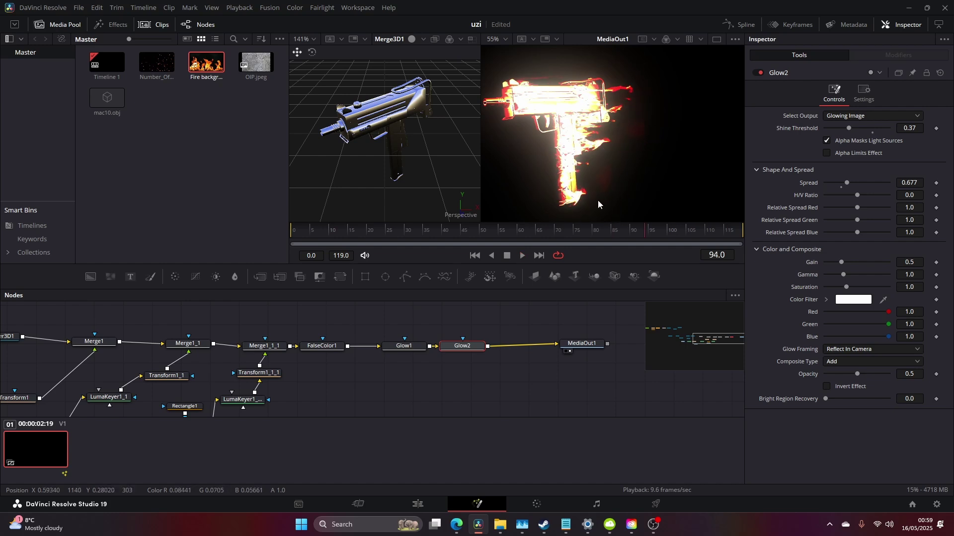
# Try adding a Rectangle mask to the MediaIn1_1 fire clip.
pyautogui.moveTo(400, 365); pyautogui.dragTo(471, 322)
pyautogui.click(110, 389)
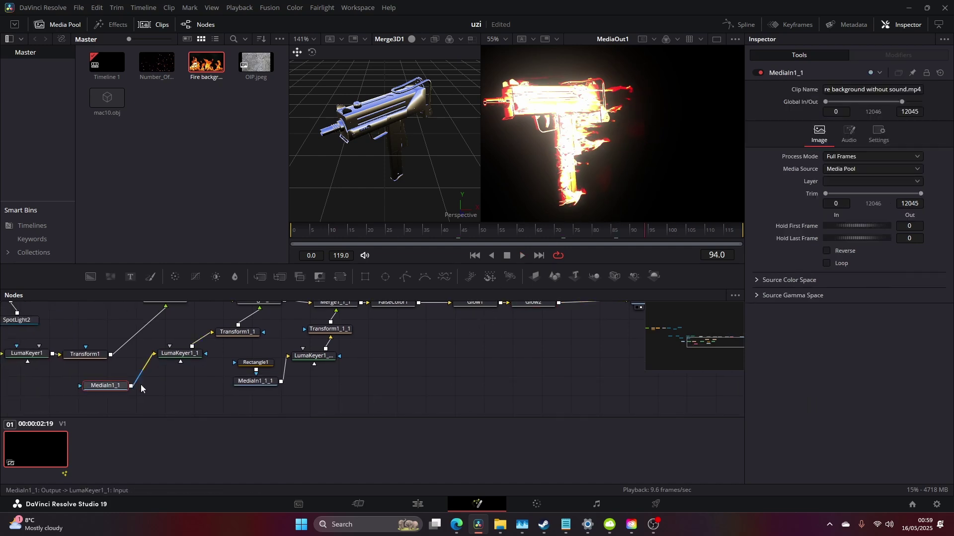
pyautogui.moveTo(319, 380); pyautogui.dragTo(493, 357)
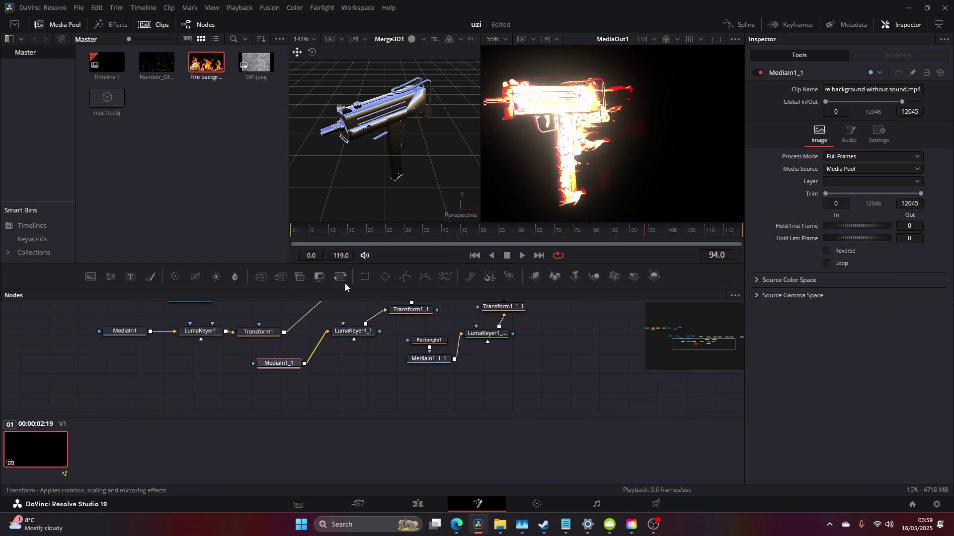
pyautogui.click(369, 281)
pyautogui.hotkey('ctrl', 'z')
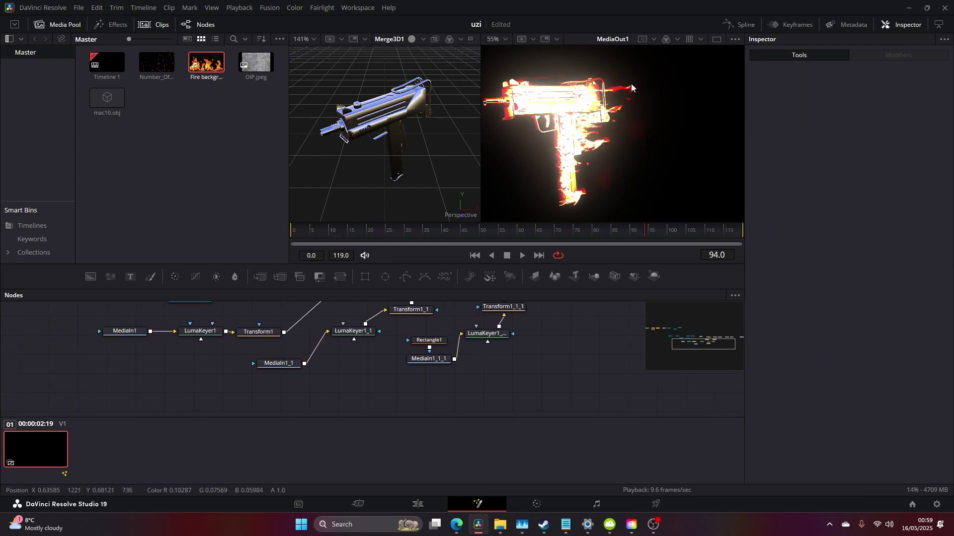
# Scrub the timeline to frame 51 to review the glowing fire over the gun.
pyautogui.moveTo(576, 311); pyautogui.dragTo(350, 377)
pyautogui.click(360, 233)
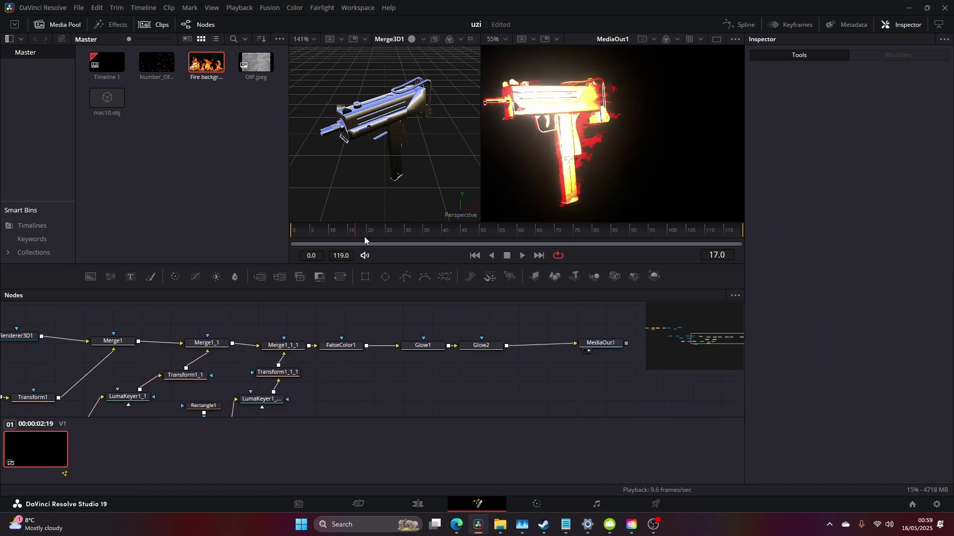
pyautogui.moveTo(364, 236); pyautogui.dragTo(486, 236)
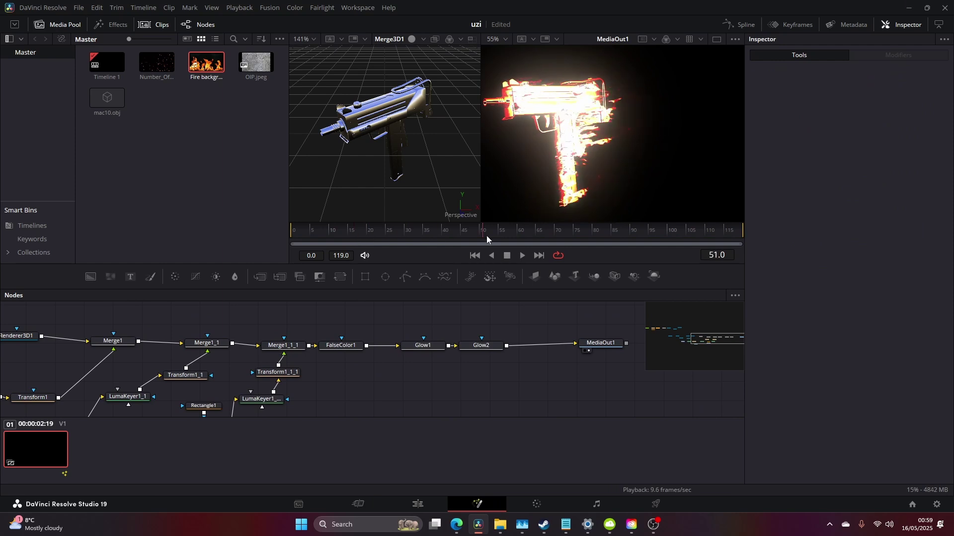
# Move the glow and output nodes further along the chain and insert a Color Corrector between Merge1_1_1 and FalseColor1.
pyautogui.moveTo(507, 368); pyautogui.dragTo(394, 371)
pyautogui.moveTo(500, 350); pyautogui.dragTo(543, 352)
pyautogui.moveTo(295, 336); pyautogui.dragTo(389, 358)
pyautogui.moveTo(367, 350); pyautogui.dragTo(465, 353)
pyautogui.click(233, 350)
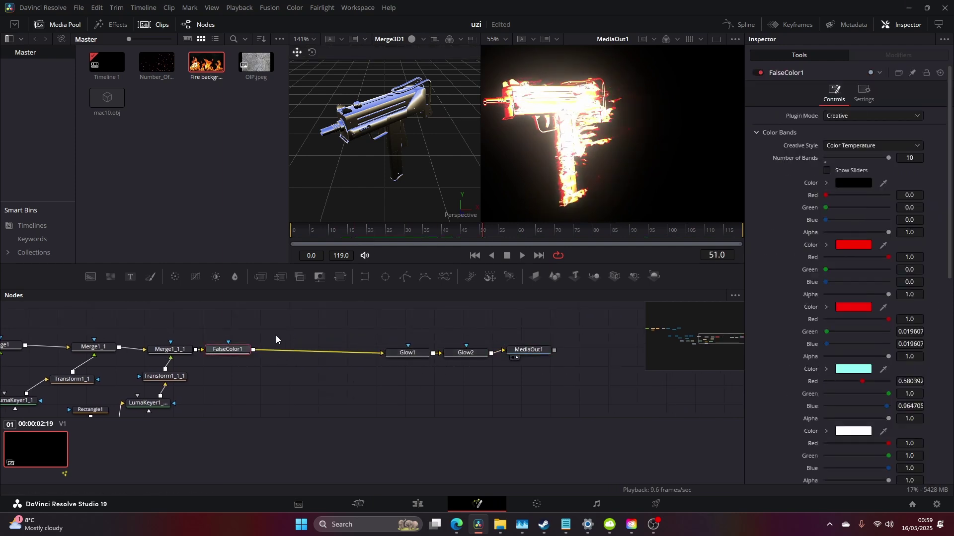
pyautogui.moveTo(233, 350)
pyautogui.mouseDown()
pyautogui.moveTo(316, 353)
pyautogui.moveTo(340, 373)
pyautogui.moveTo(246, 355)
pyautogui.mouseUp()
pyautogui.hotkey('shift', 'space')
pyautogui.write('CC')
pyautogui.click(513, 344)
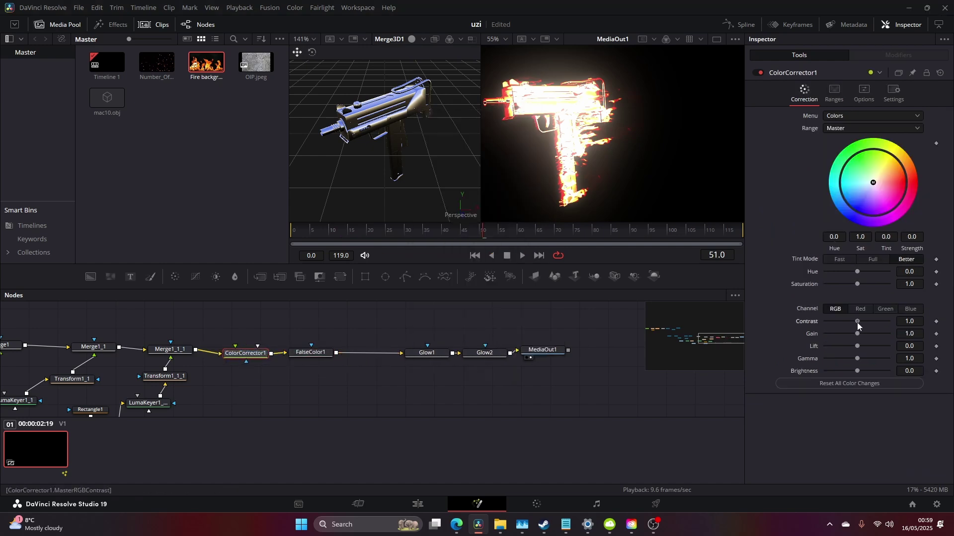
# Raise ColorCorrector1's contrast to about 1.41 and play back the result.
pyautogui.moveTo(856, 321); pyautogui.dragTo(863, 323)
pyautogui.scroll(3, 623, 137)
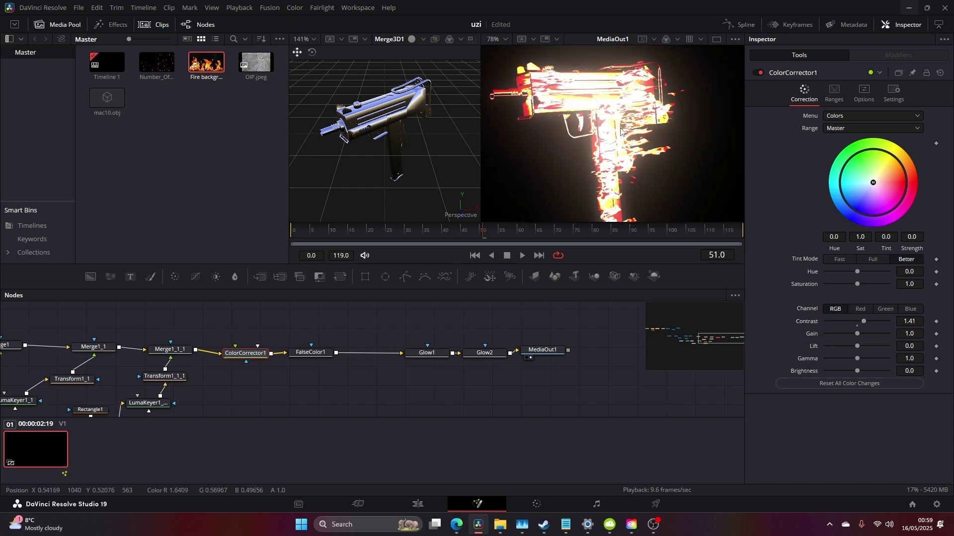
pyautogui.press('space')
pyautogui.press('space')
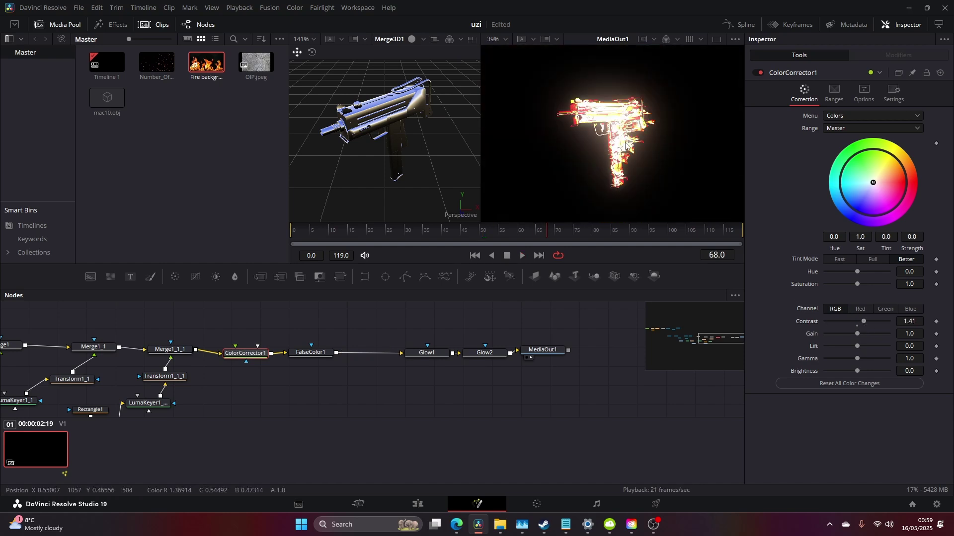
pyautogui.scroll(2, 616, 139)
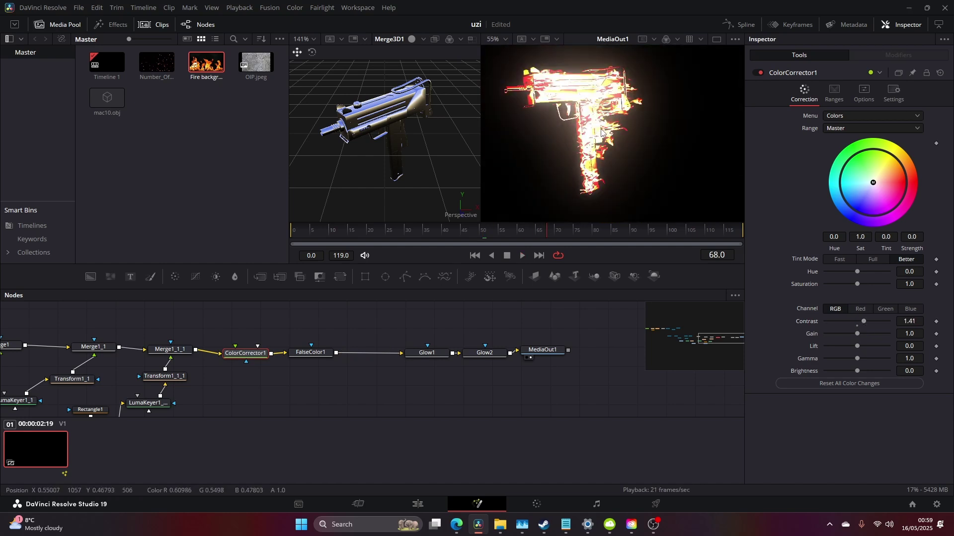
# Reduce Glow2's blend to about 0.205.
pyautogui.click(484, 352)
pyautogui.click(864, 93)
pyautogui.moveTo(888, 127); pyautogui.dragTo(839, 130)
pyautogui.scroll(2, 716, 120)
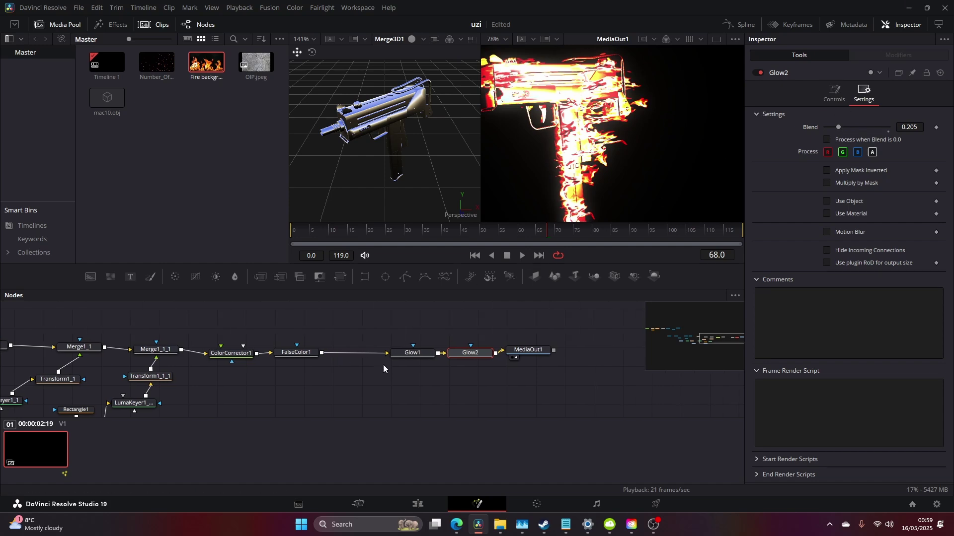
# Rearrange Glow1, Glow2 and MediaOut1 to leave a wide gap between Glow2 and MediaOut1.
pyautogui.hscroll(1, 383, 366)
pyautogui.click(298, 352)
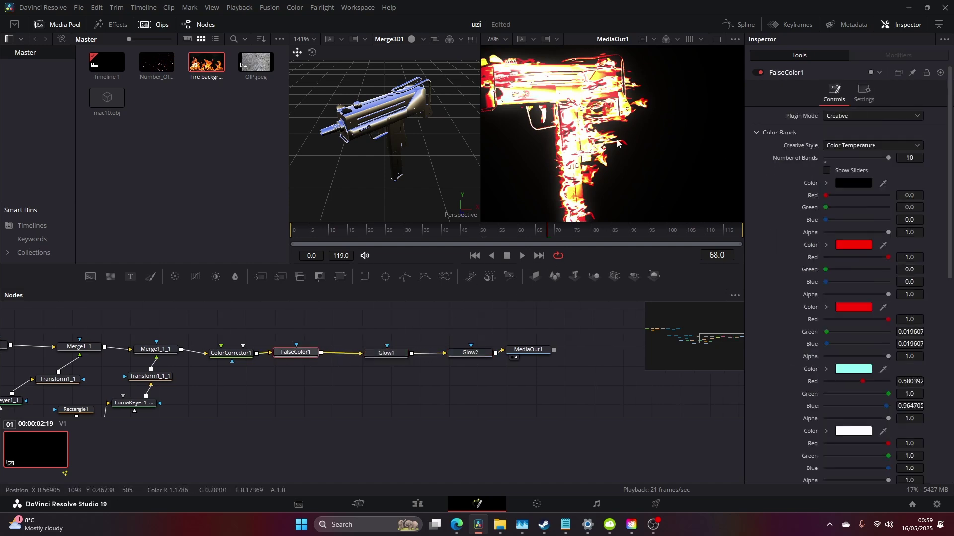
pyautogui.moveTo(562, 328); pyautogui.dragTo(379, 364)
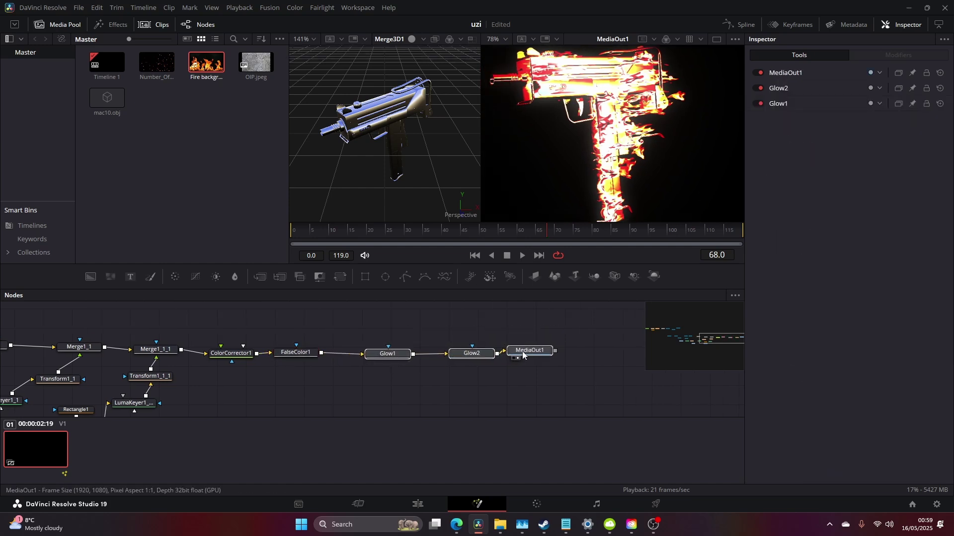
pyautogui.moveTo(522, 354); pyautogui.dragTo(564, 360)
pyautogui.click(521, 343)
pyautogui.moveTo(387, 336); pyautogui.dragTo(516, 364)
pyautogui.moveTo(510, 362); pyautogui.dragTo(454, 360)
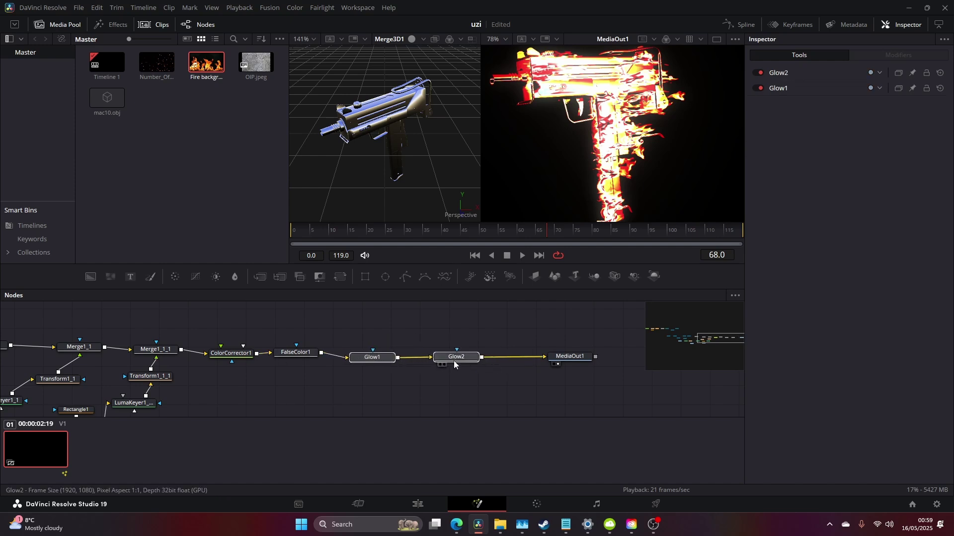
pyautogui.moveTo(560, 358); pyautogui.dragTo(620, 356)
# Insert a Film Look Creator after Glow2 and apply its Clean Slate preset.
pyautogui.press('space')
pyautogui.hotkey('shift', 'space')
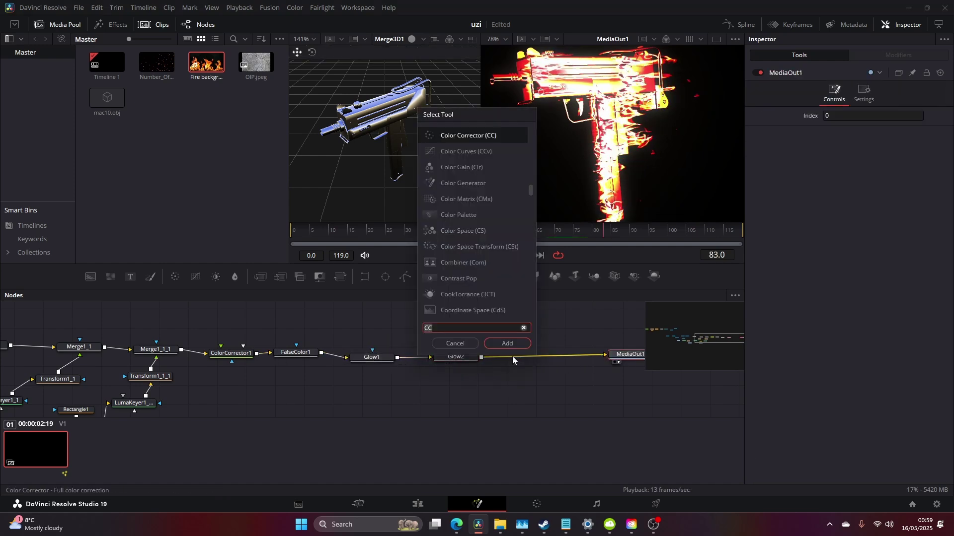
pyautogui.click(465, 341)
pyautogui.press('space')
pyautogui.click(470, 357)
pyautogui.hotkey('shift', 'space')
pyautogui.write('FILM')
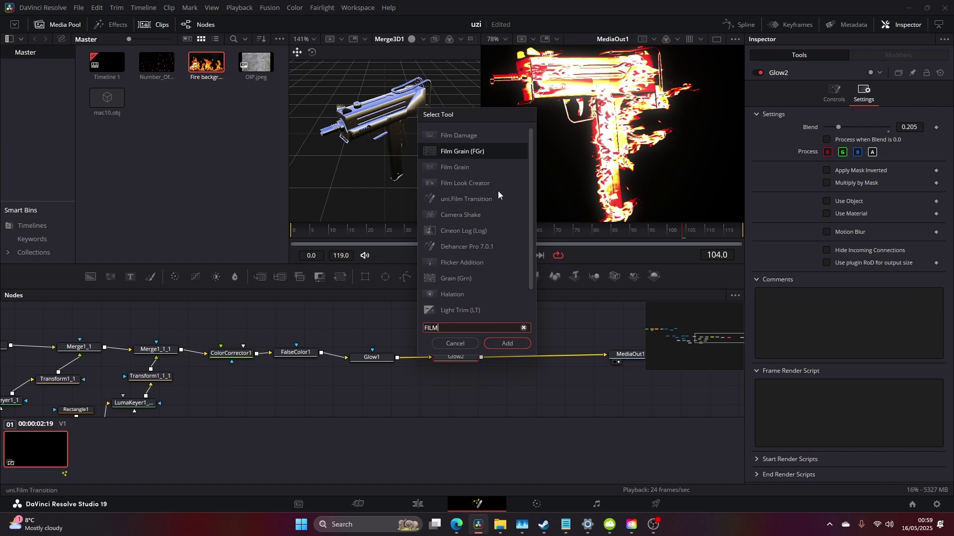
pyautogui.click(486, 183)
pyautogui.click(513, 344)
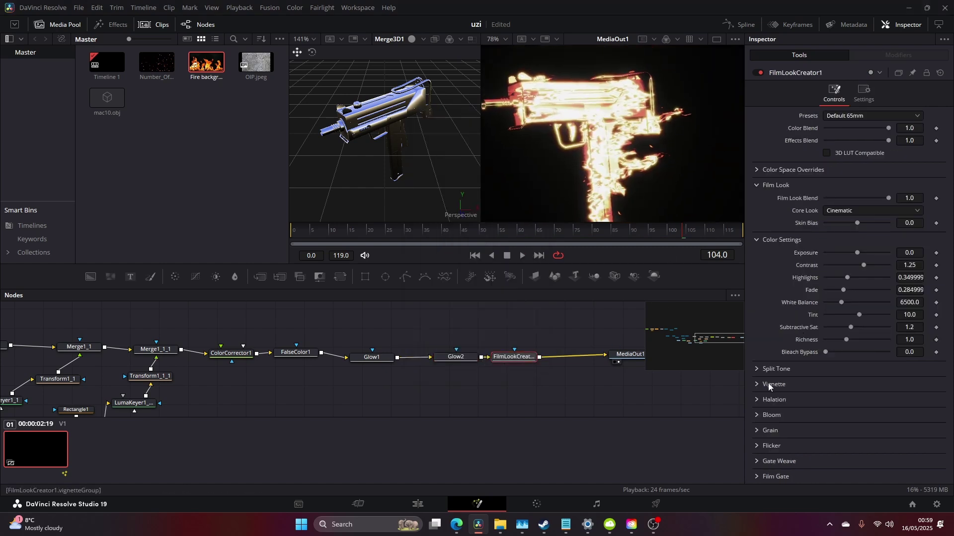
pyautogui.click(867, 116)
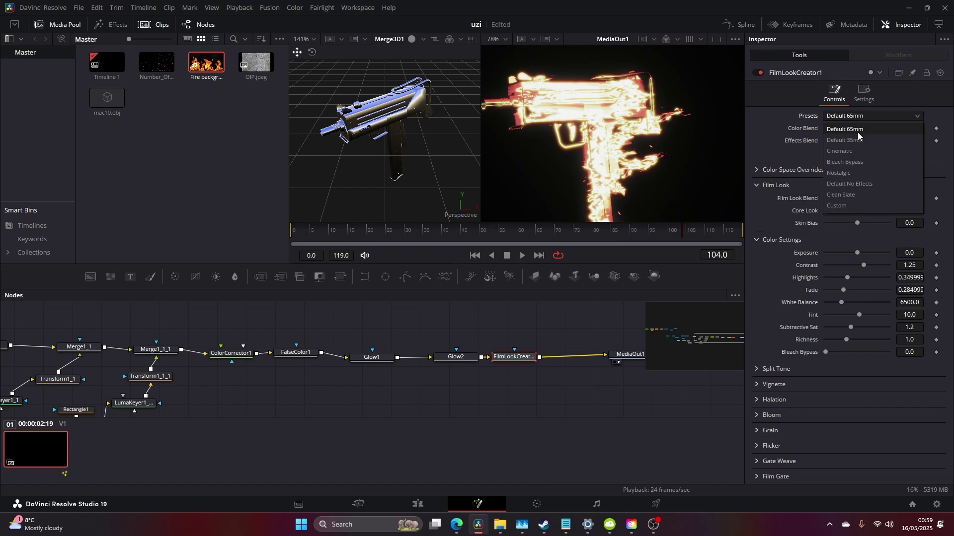
pyautogui.click(854, 195)
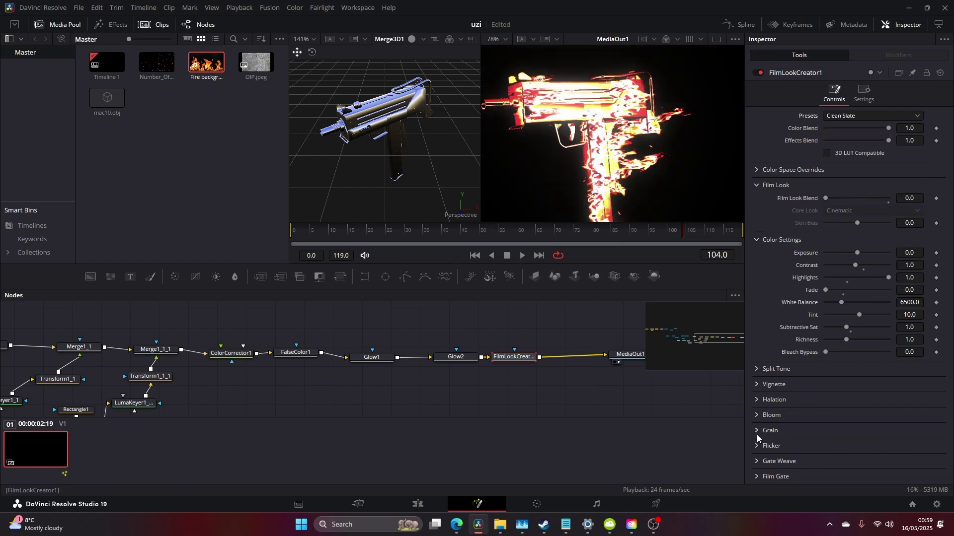
# Enable Halation in FilmLookCreator1 with an amount of about 0.173 and a radius of about 2.76, and play back the result.
pyautogui.click(758, 402)
pyautogui.click(831, 412)
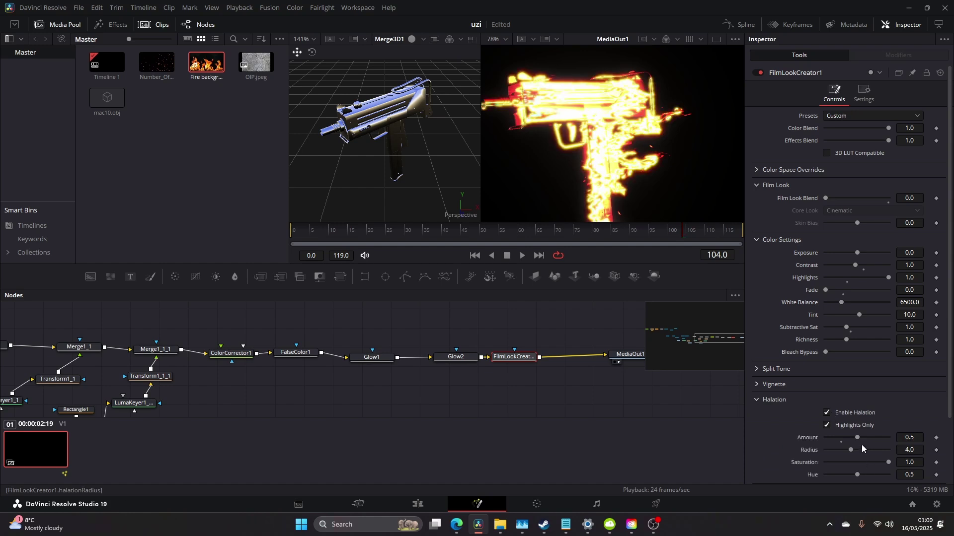
pyautogui.moveTo(858, 437); pyautogui.dragTo(838, 436)
pyautogui.press('space')
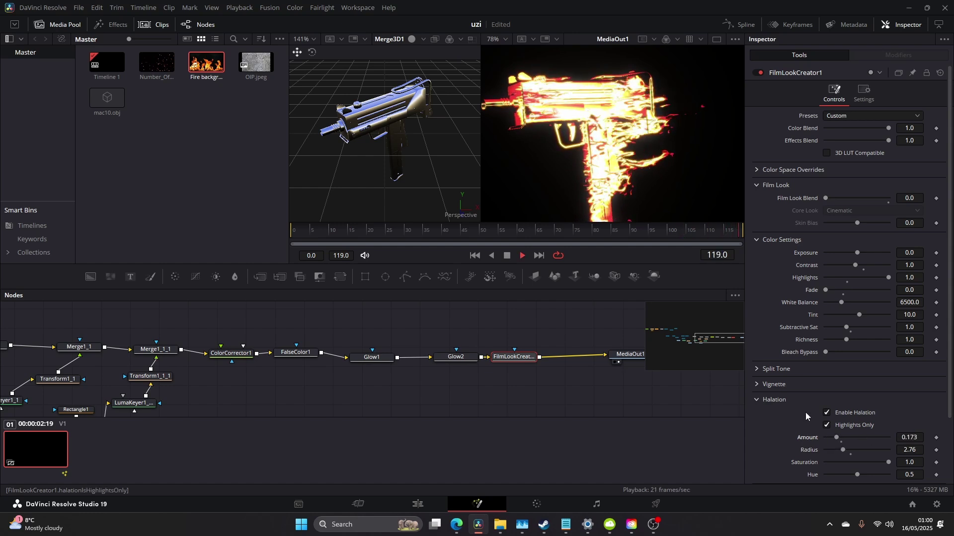
pyautogui.scroll(-3, 660, 211)
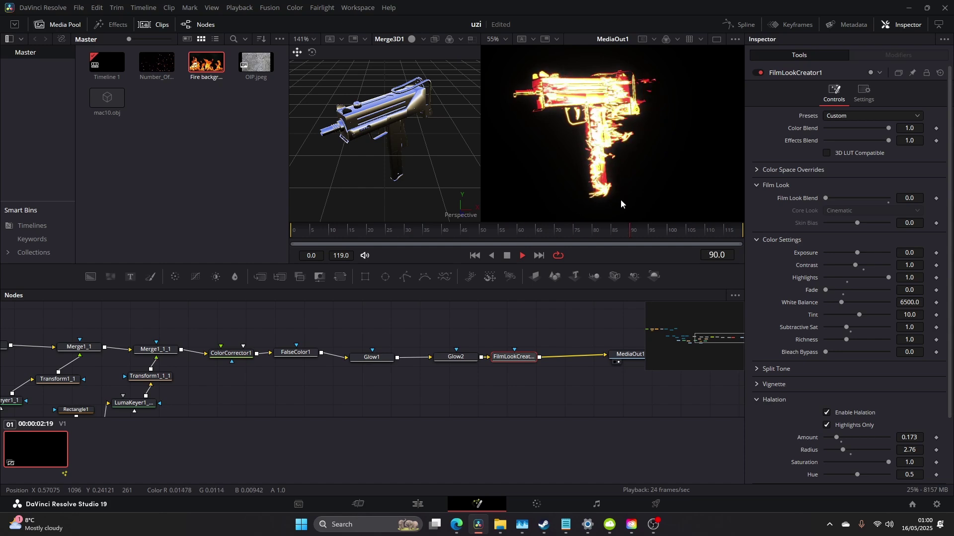
pyautogui.press('space')
# Set FilmLookCreator1's halation hue to about 0.858 and review the playback.
pyautogui.moveTo(862, 479); pyautogui.dragTo(882, 475)
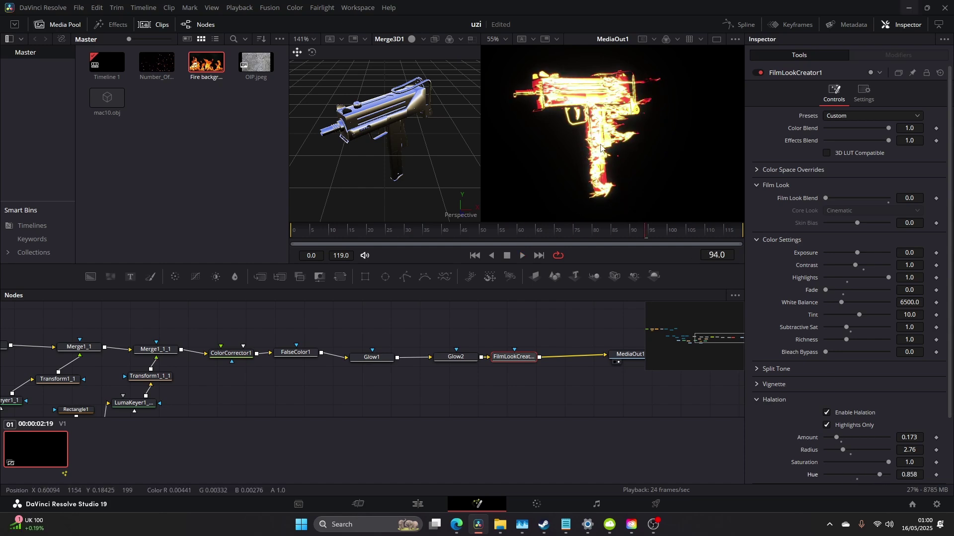
pyautogui.press('space')
pyautogui.scroll(2, 624, 165)
pyautogui.press('space')
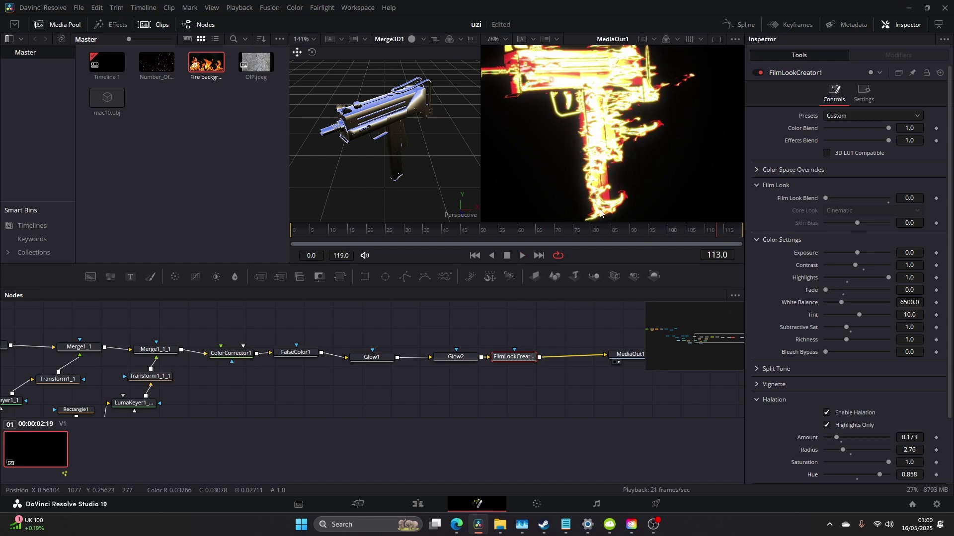
# Widen the gap between FilmLookCreator1 and MediaOut1 in the node graph.
pyautogui.hscroll(5, 484, 370)
pyautogui.moveTo(483, 367); pyautogui.dragTo(559, 366)
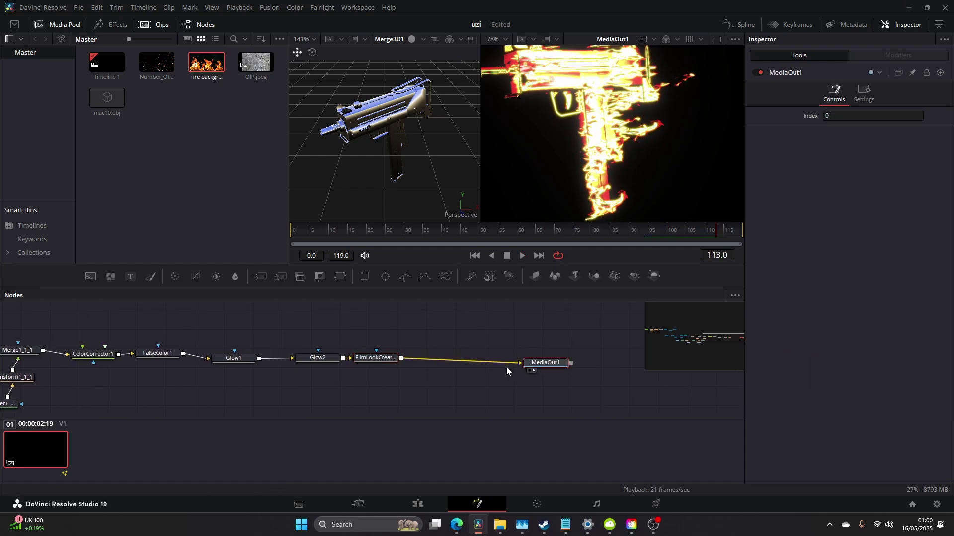
pyautogui.click(387, 360)
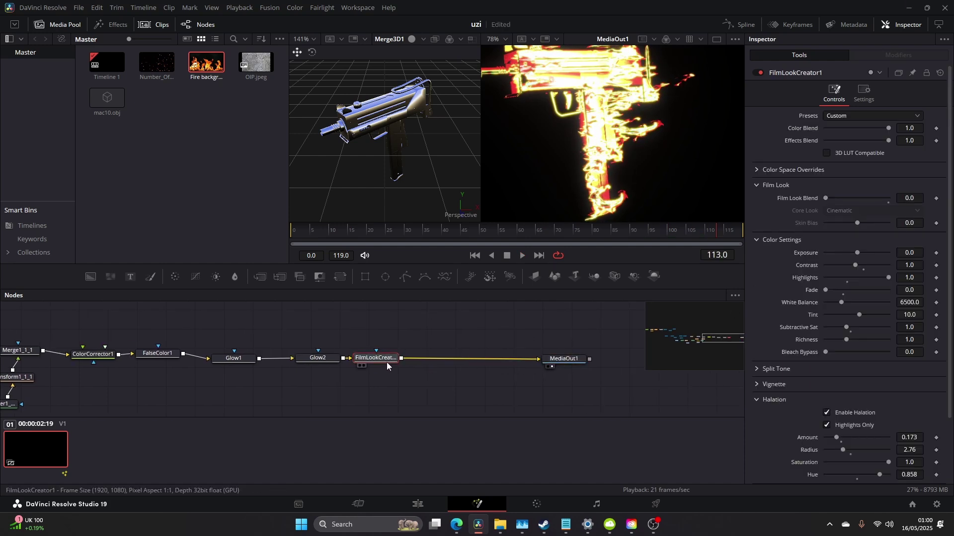
pyautogui.hotkey('shift', 'space')
pyautogui.write('GRAIN')
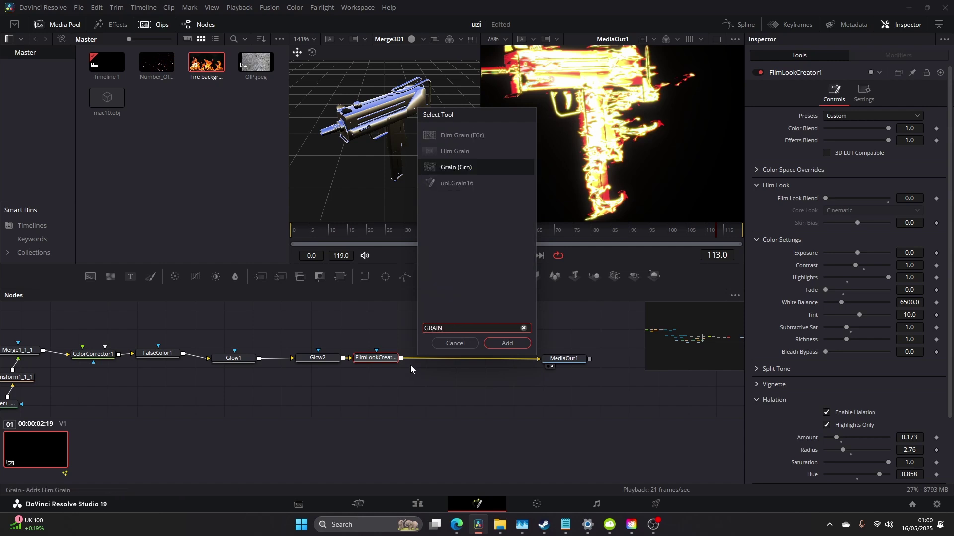
pyautogui.click(454, 343)
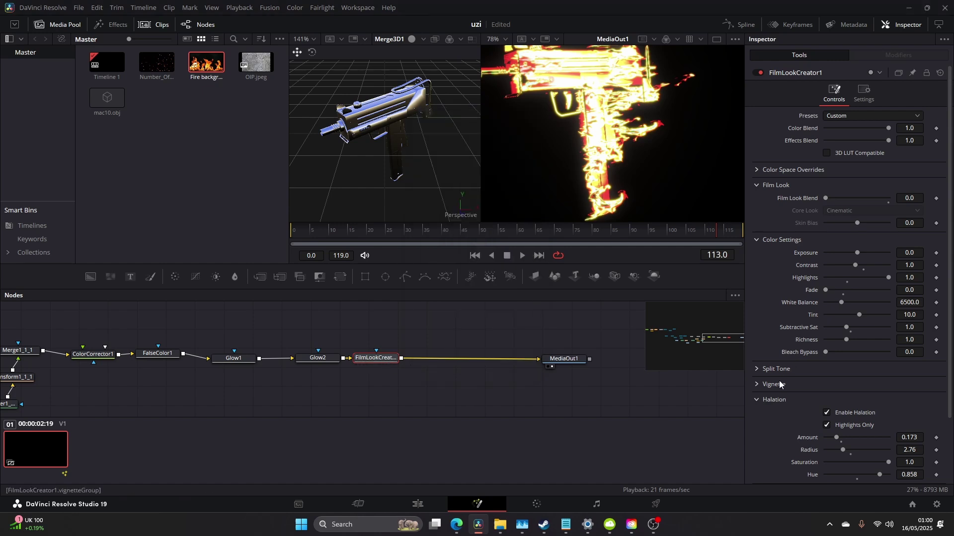
# Enable Grain in FilmLookCreator1 with an amount of about 0.654 and a size of 0.
pyautogui.scroll(-3, 773, 389)
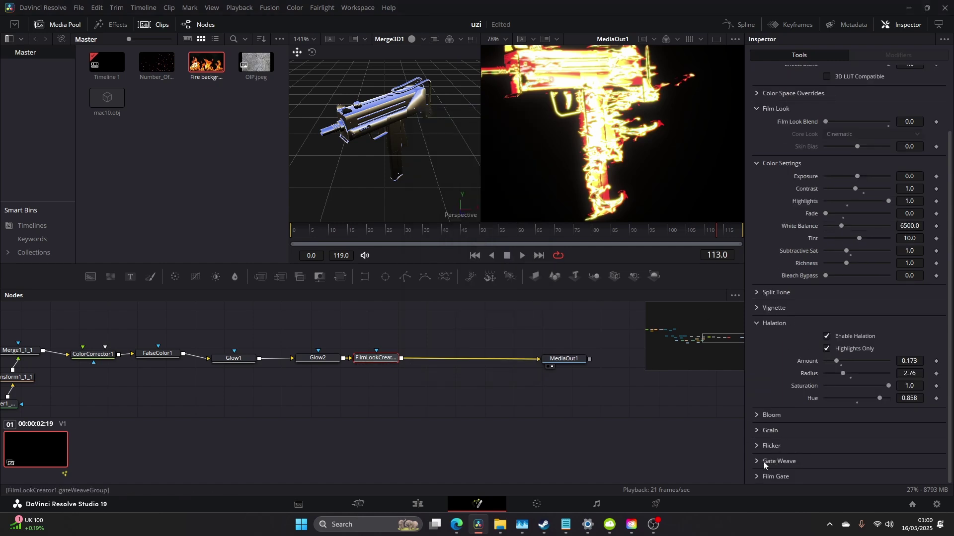
pyautogui.click(757, 430)
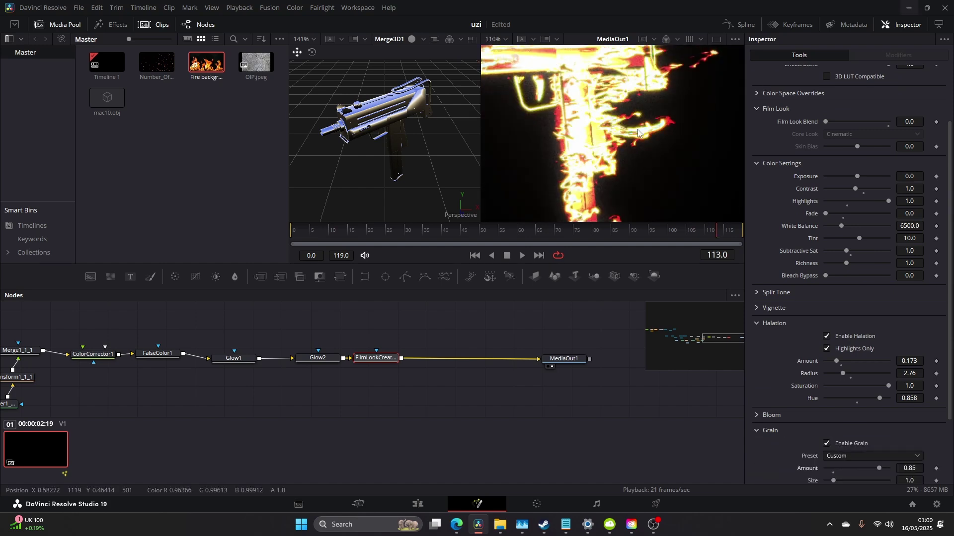
pyautogui.moveTo(878, 469); pyautogui.dragTo(824, 447)
pyautogui.scroll(-1, 840, 467)
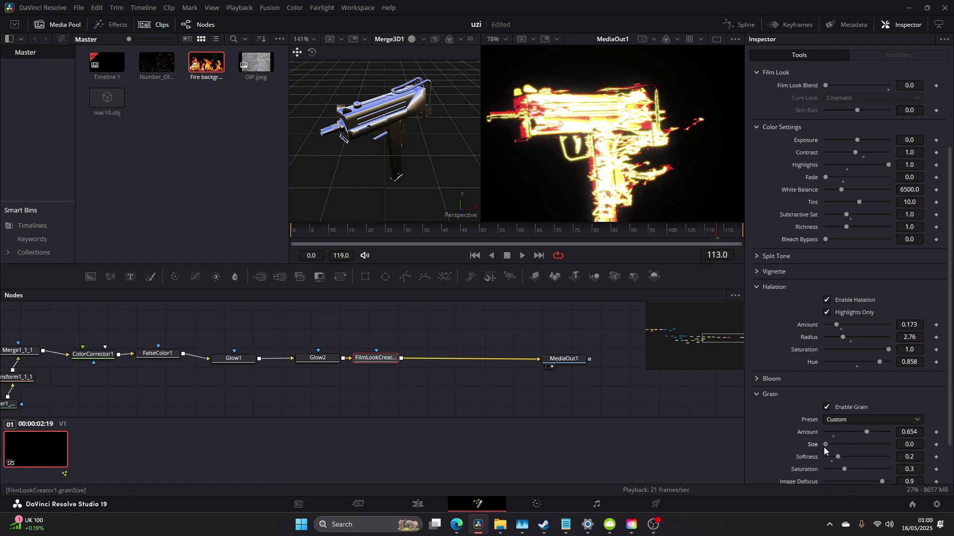
pyautogui.scroll(-1, 809, 442)
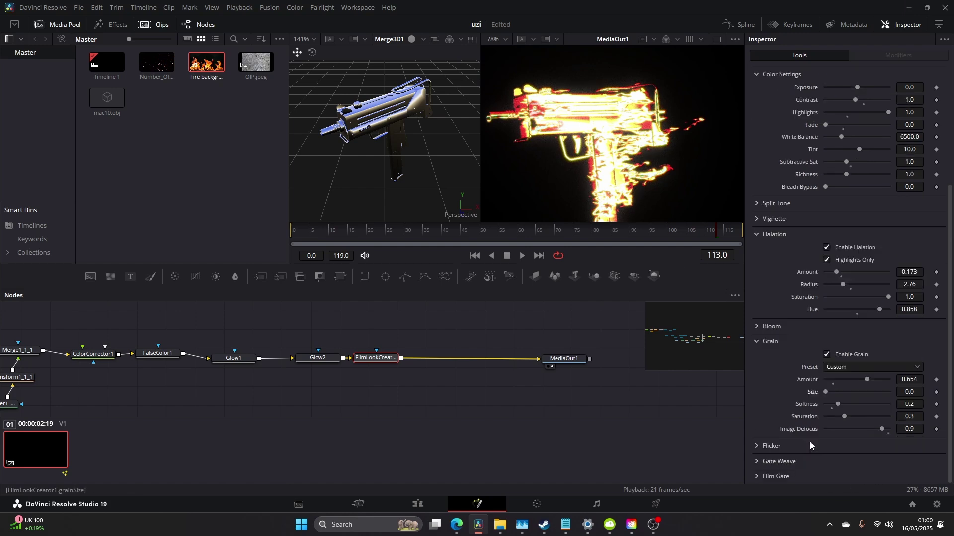
# Enable Flicker in FilmLookCreator1 with amount about 0.685 and rate about 0.543, and review playback in a widened MediaOut1 viewer.
pyautogui.click(756, 341)
pyautogui.click(754, 362)
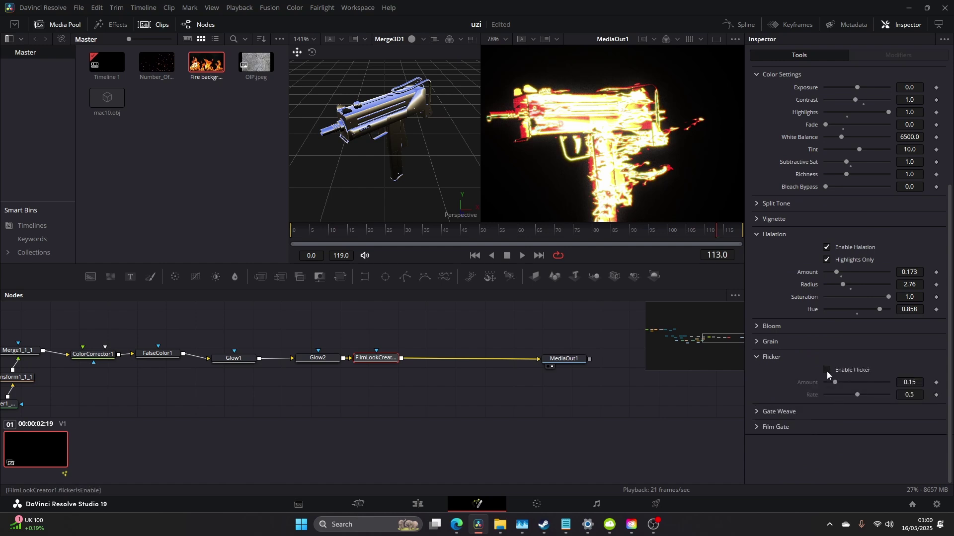
pyautogui.moveTo(878, 396); pyautogui.dragTo(858, 394)
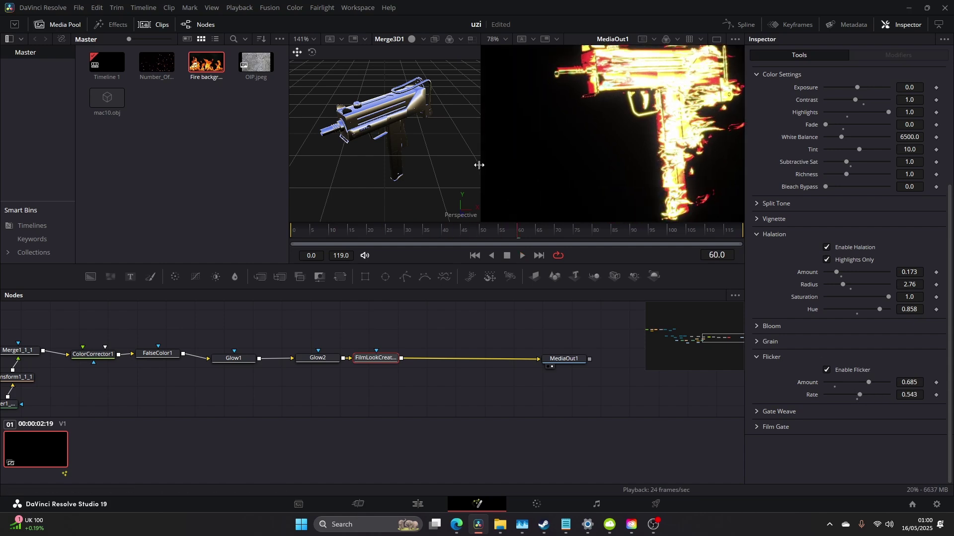
pyautogui.moveTo(480, 166); pyautogui.dragTo(356, 158)
pyautogui.scroll(-3, 590, 117)
pyautogui.moveTo(589, 118); pyautogui.dragTo(542, 168)
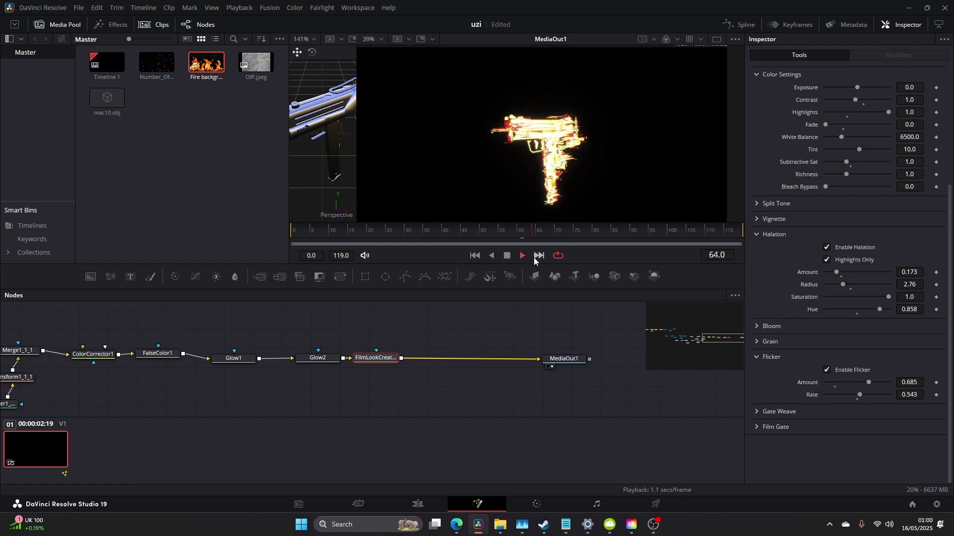
# Insert a Flicker Addition node after FilmLookCreator1.
pyautogui.hotkey('shift', 'space')
pyautogui.write('FLIC')
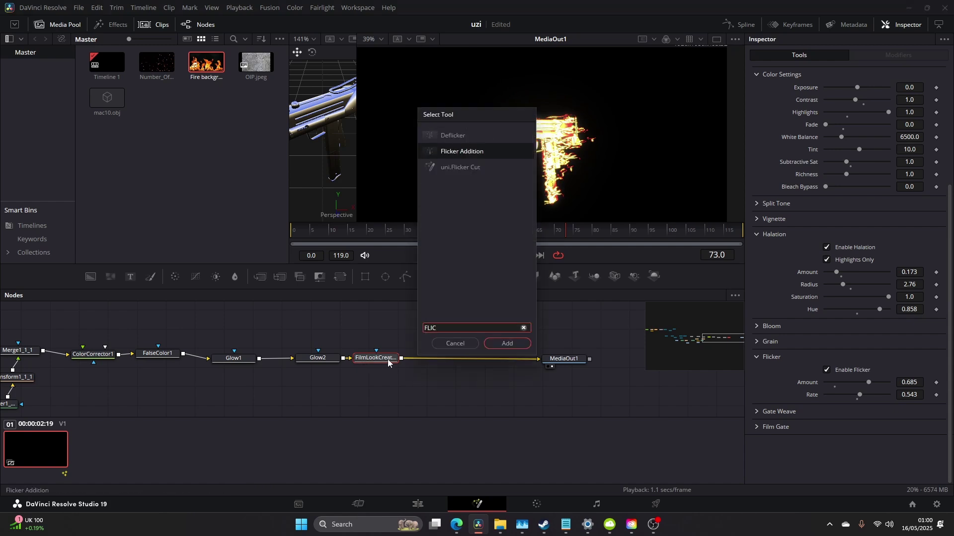
pyautogui.press('Return')
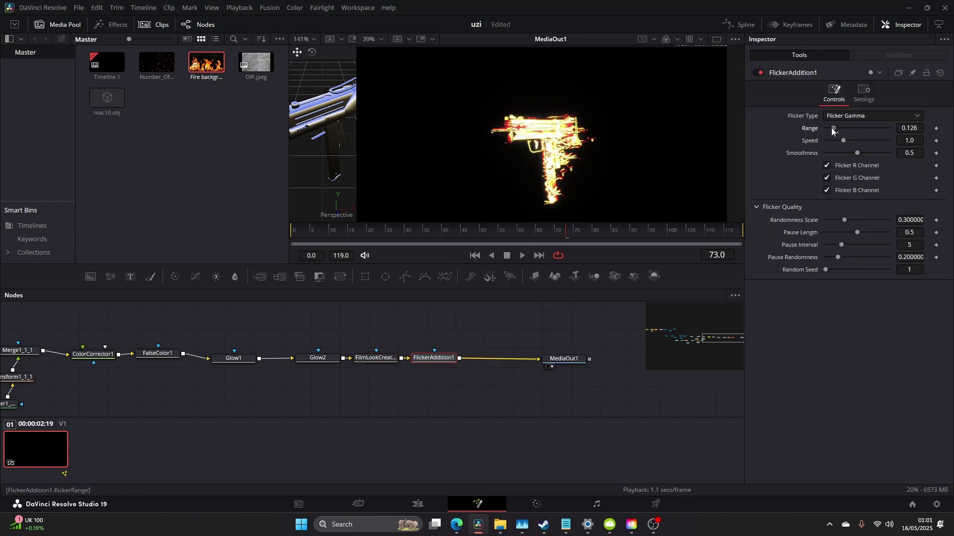
# Set FlickerAddition1's range to about 0.079, speed 3.362, randomness scale 0.079 and pause length 0.094.
pyautogui.click(832, 233)
pyautogui.click(834, 221)
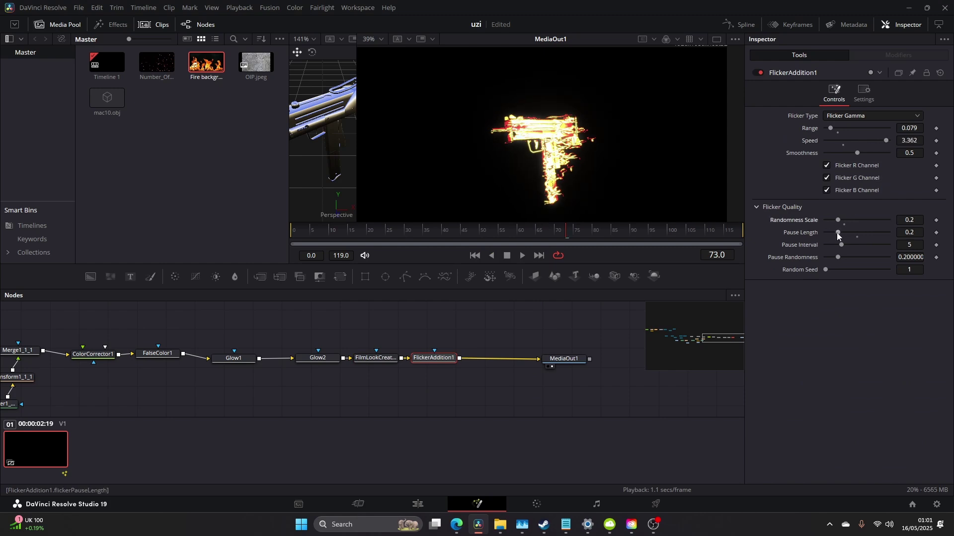
pyautogui.moveTo(837, 221); pyautogui.dragTo(832, 220)
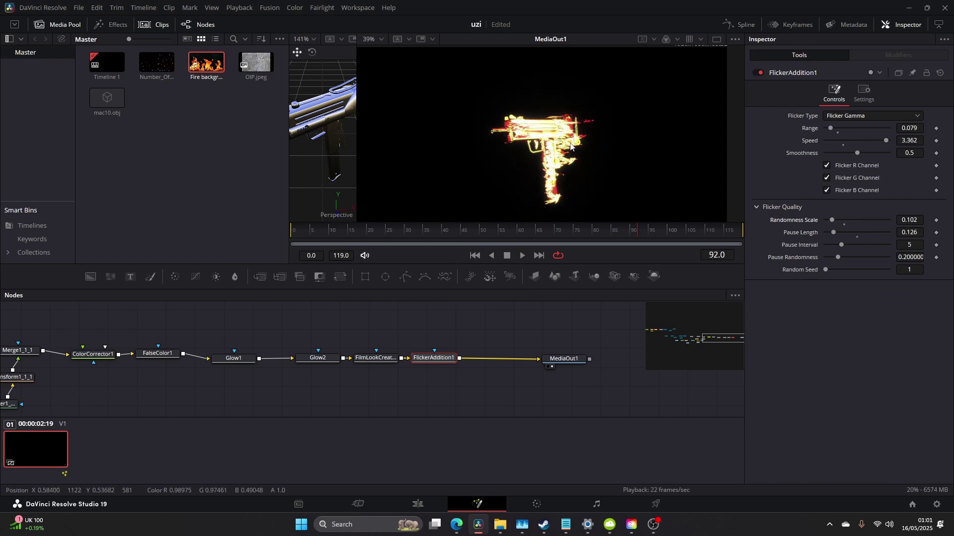
pyautogui.click(829, 221)
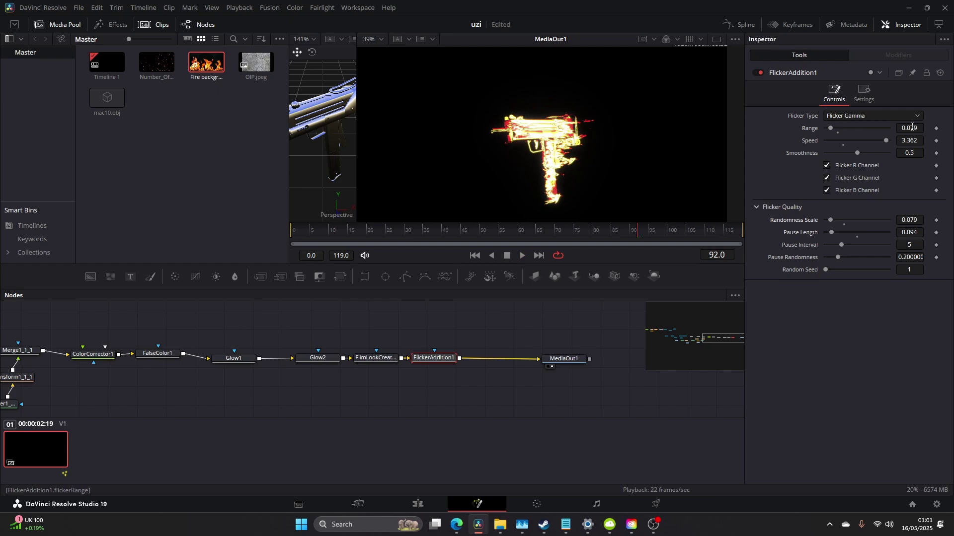
# Fine-tune FlickerAddition1's range to about 0.049, checking the flicker in playback.
pyautogui.moveTo(912, 127); pyautogui.dragTo(933, 128)
pyautogui.scroll(2, 580, 124)
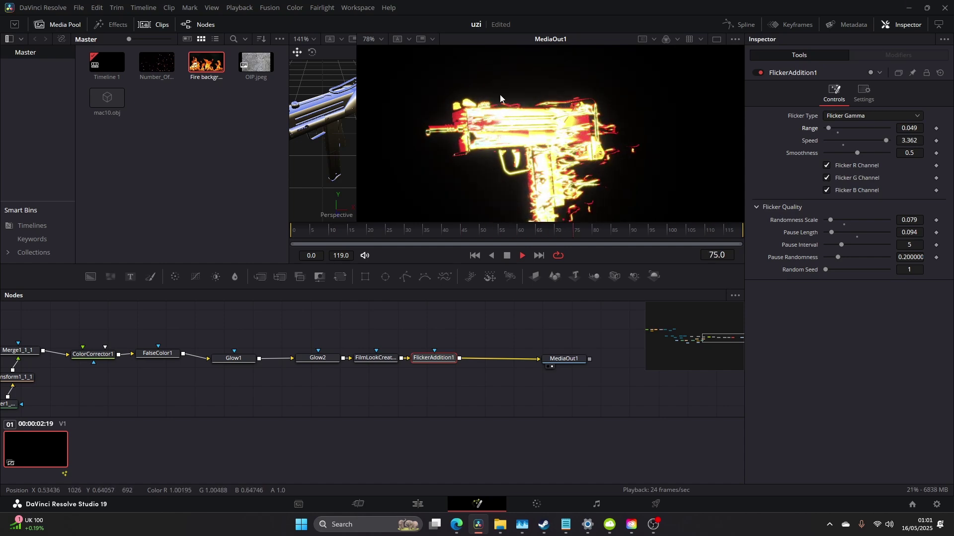
pyautogui.press('space')
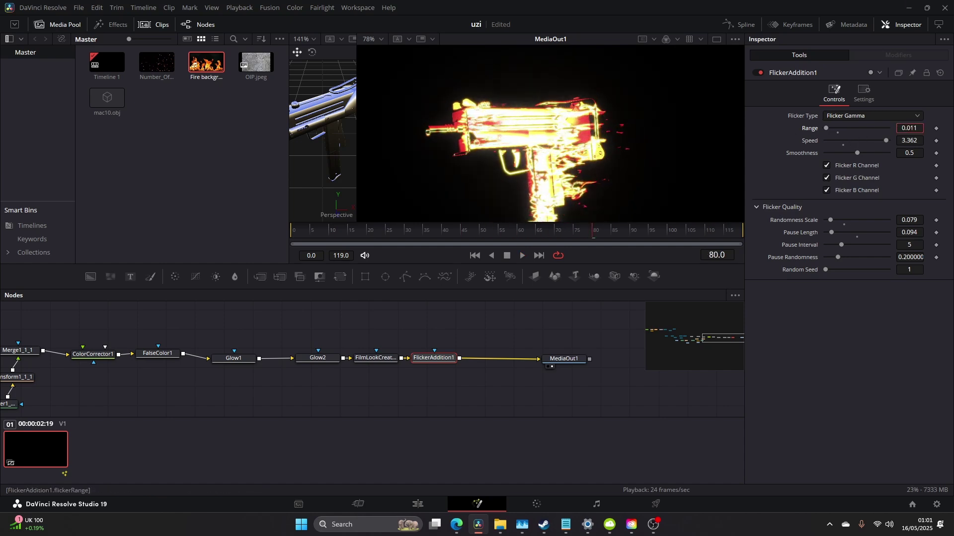
pyautogui.press('space')
pyautogui.scroll(-1, 571, 121)
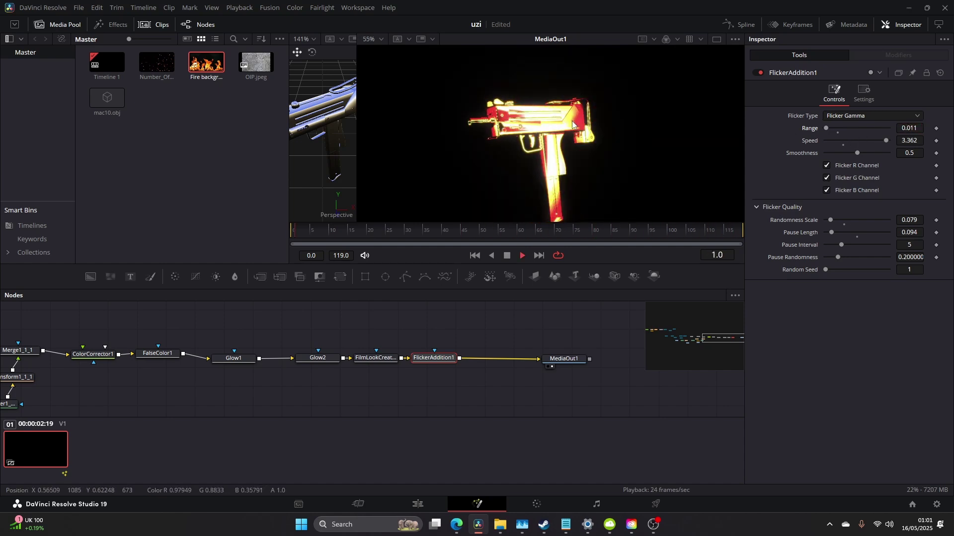
pyautogui.press('space')
pyautogui.moveTo(826, 128); pyautogui.dragTo(827, 128)
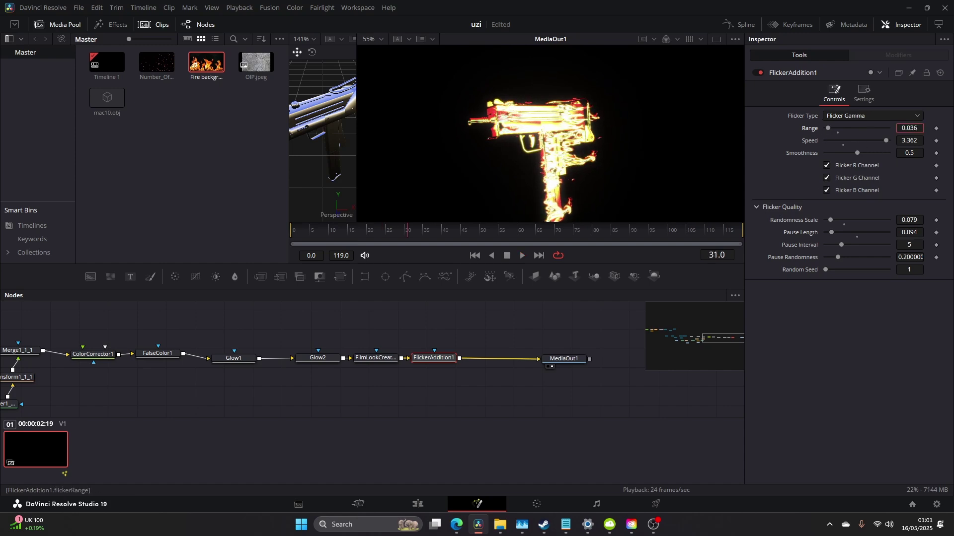
pyautogui.moveTo(909, 128); pyautogui.dragTo(913, 128)
pyautogui.scroll(-1, 613, 123)
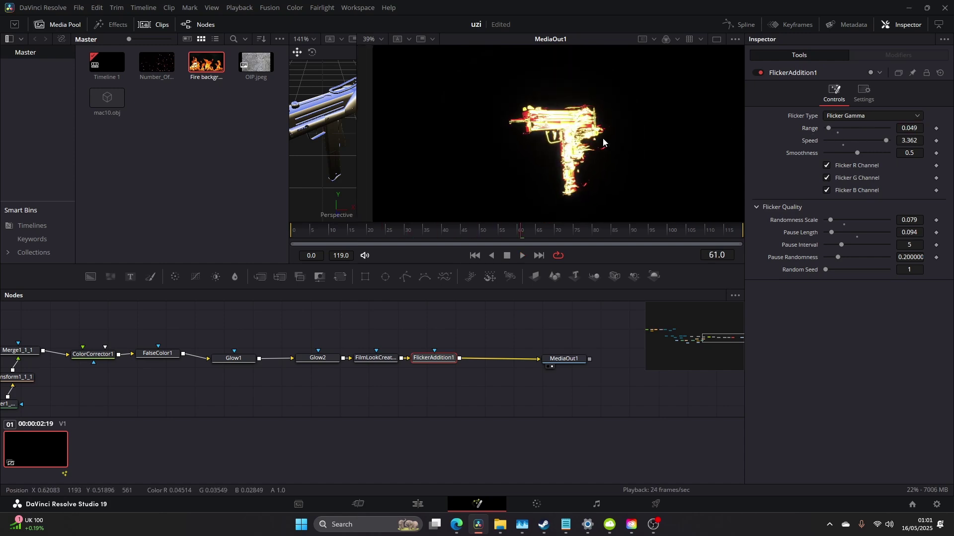
# Add a second Color Corrector and connect it between FlickerAddition1 and MediaOut1.
pyautogui.moveTo(563, 359); pyautogui.dragTo(592, 358)
pyautogui.hotkey('shift', 'space')
pyautogui.write('C')
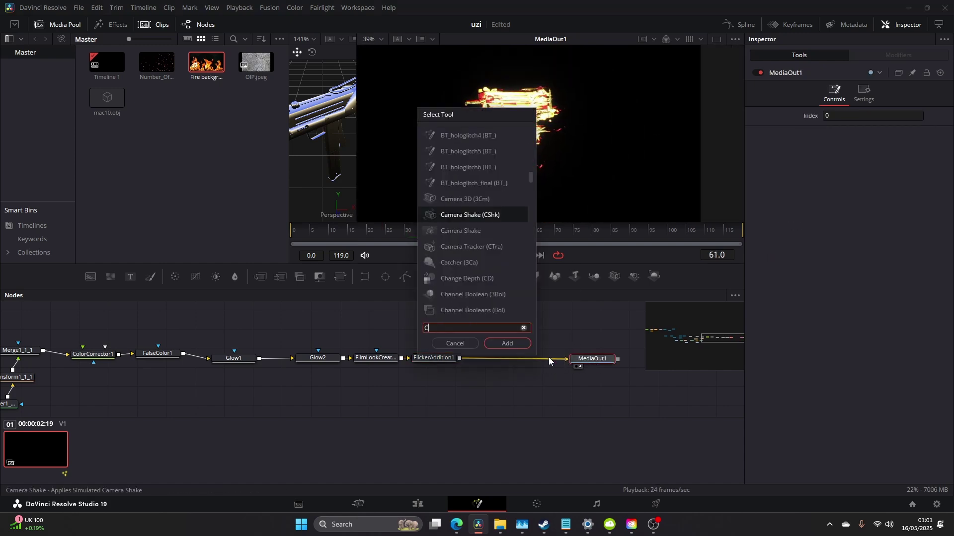
pyautogui.write('c')
pyautogui.click(509, 344)
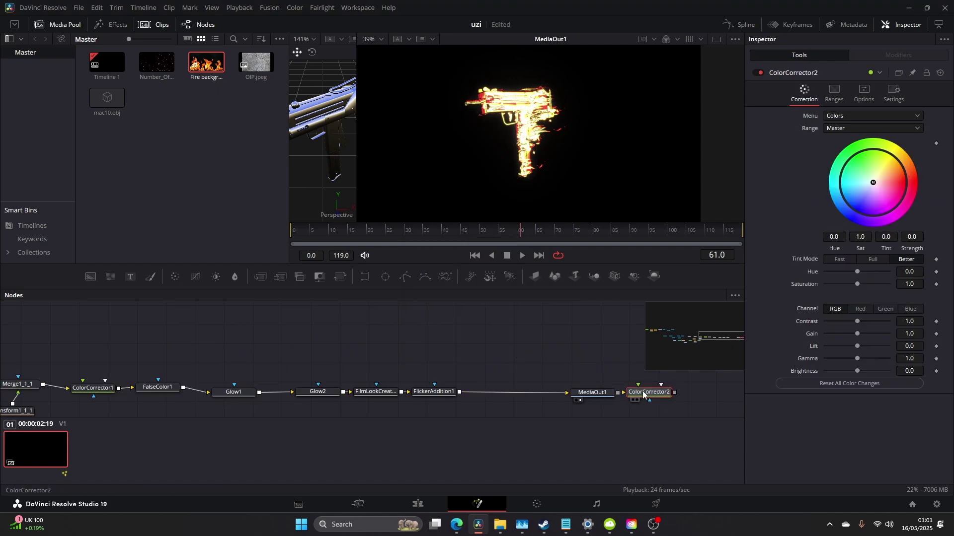
pyautogui.moveTo(644, 394); pyautogui.dragTo(504, 395)
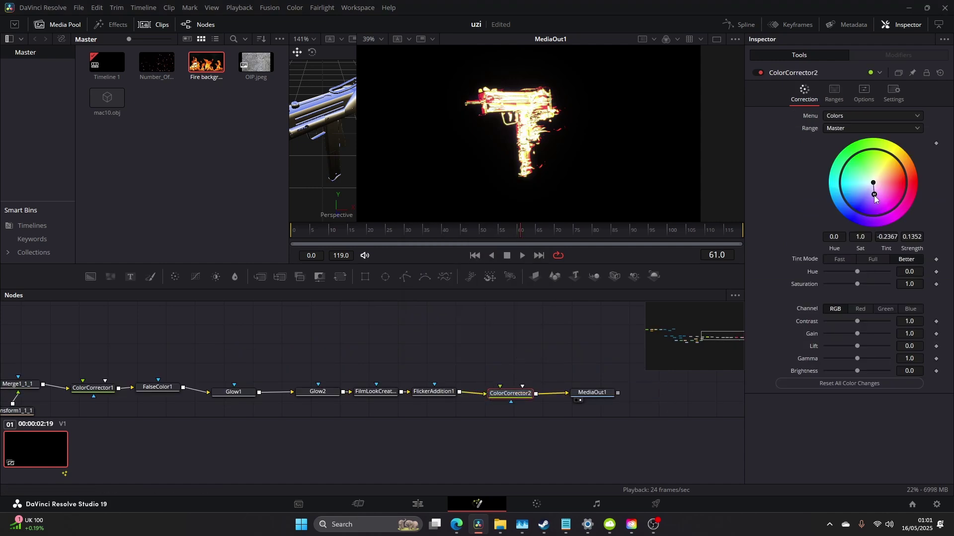
# Tint ColorCorrector2 toward magenta with tint about -0.221 and strength about 0.5785, and play back the result.
pyautogui.moveTo(878, 204); pyautogui.dragTo(888, 205)
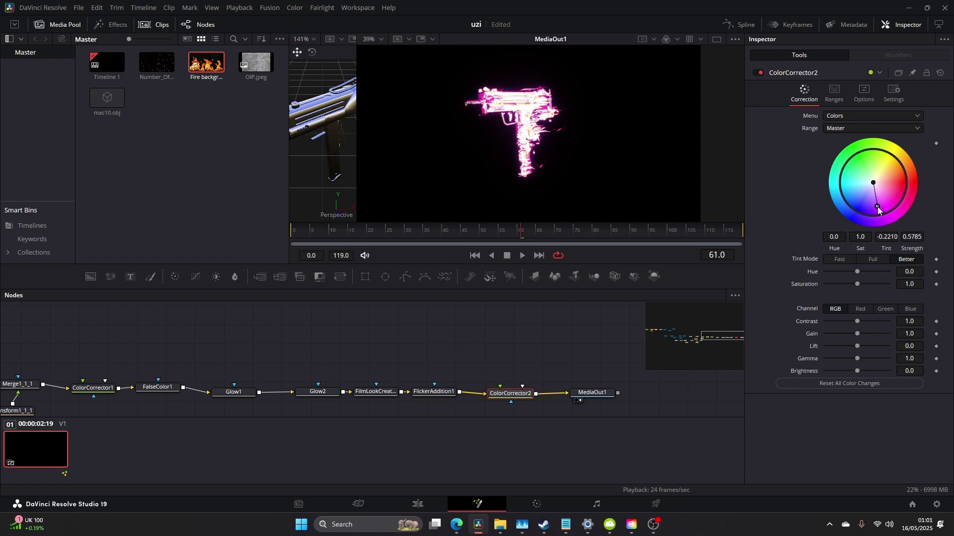
pyautogui.press('space')
pyautogui.scroll(2, 551, 144)
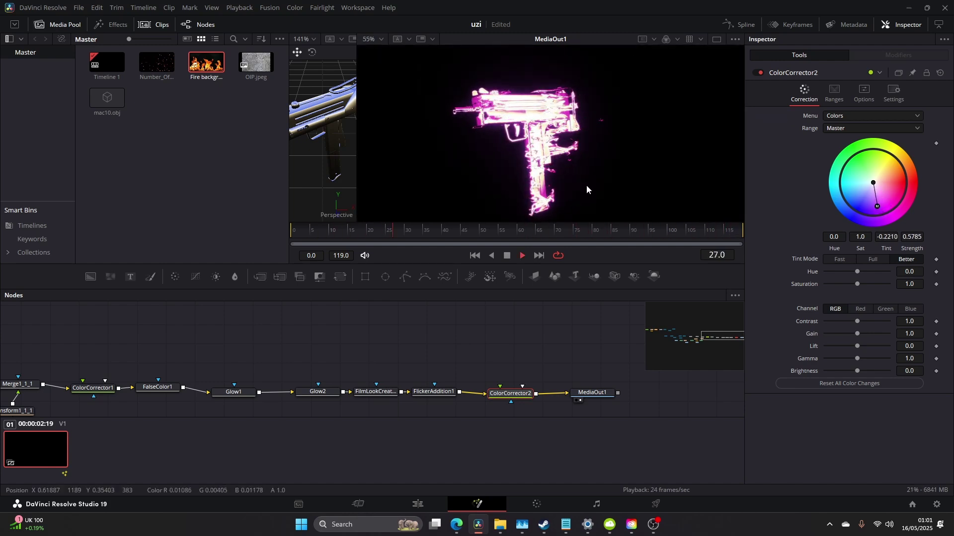
pyautogui.press('space')
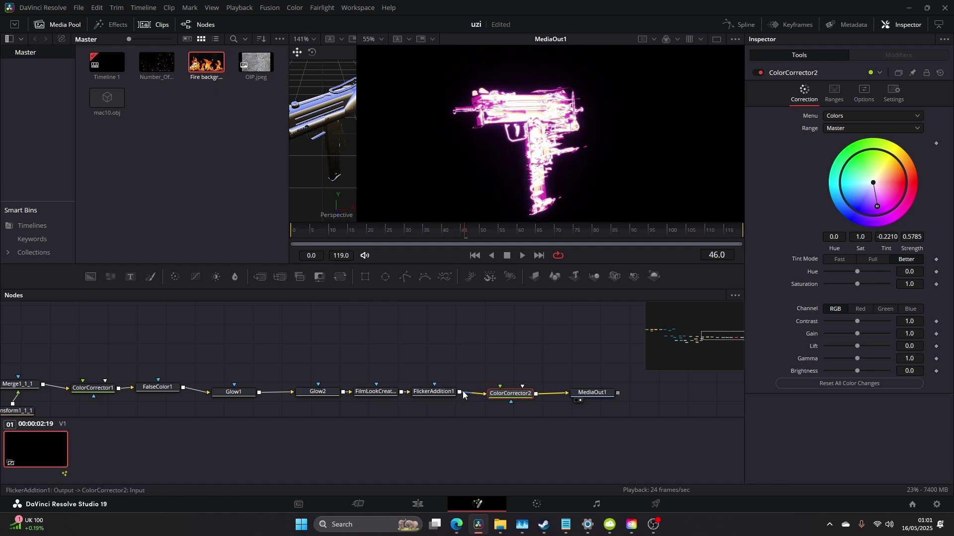
# Extract ColorCorrector2 from the chain and reinsert it between FilmLookCreator1 and FlickerAddition1.
pyautogui.moveTo(511, 393); pyautogui.dragTo(442, 329)
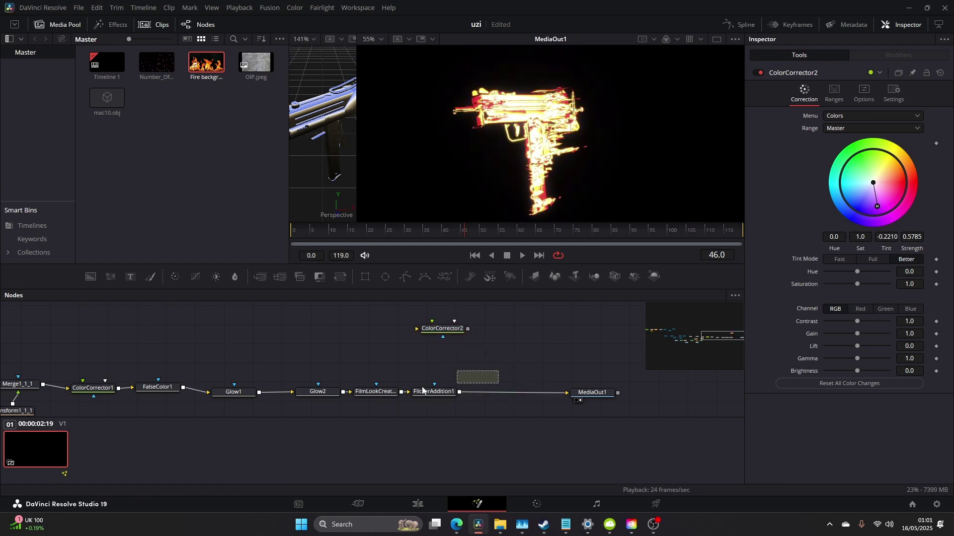
pyautogui.moveTo(422, 391); pyautogui.dragTo(444, 396)
pyautogui.moveTo(443, 332); pyautogui.dragTo(386, 396)
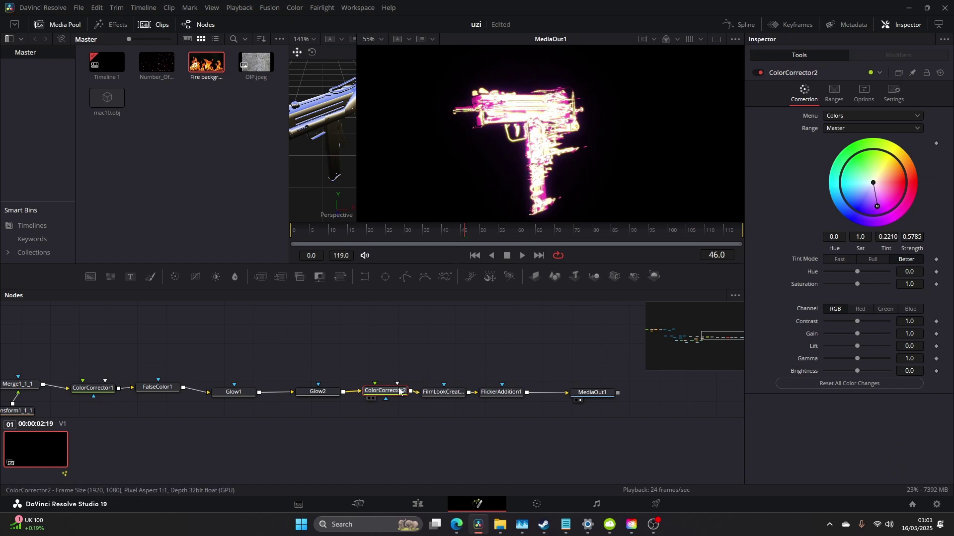
pyautogui.moveTo(397, 393); pyautogui.dragTo(449, 390)
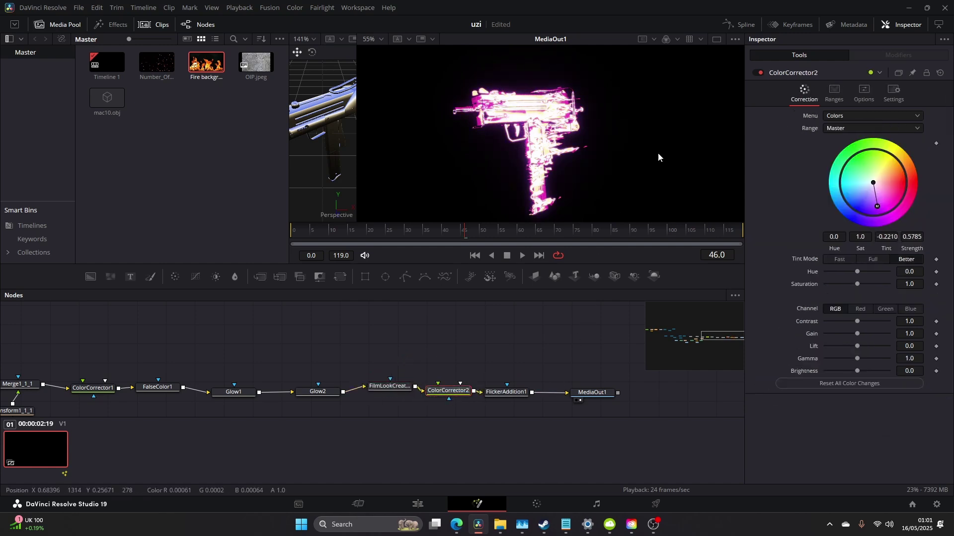
# Play back the magenta-tinted Uzi and look over the whole node tree from the 3D setup to the color nodes.
pyautogui.press('space')
pyautogui.scroll(-2, 571, 157)
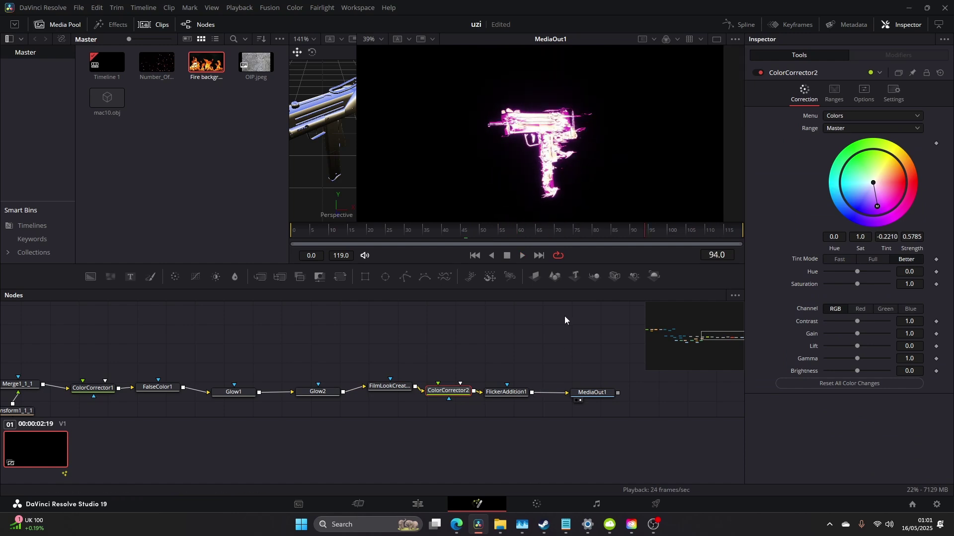
pyautogui.scroll(2, 558, 153)
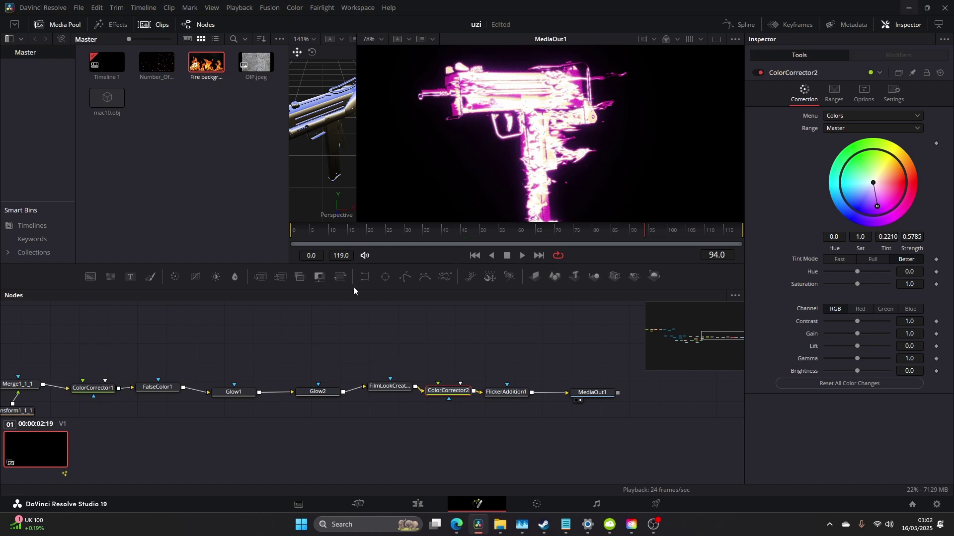
pyautogui.scroll(-2, 363, 335)
pyautogui.moveTo(286, 322); pyautogui.dragTo(552, 295)
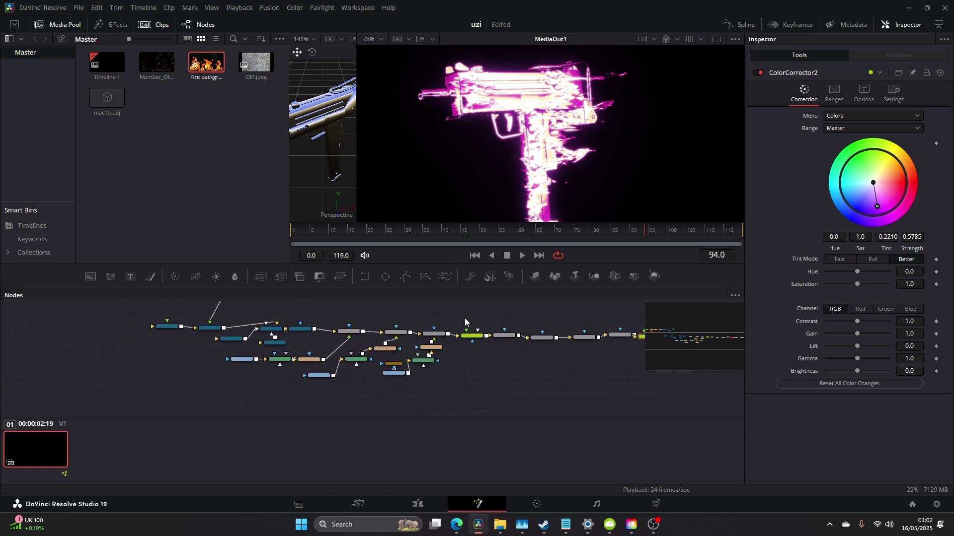
pyautogui.moveTo(464, 319); pyautogui.dragTo(407, 353)
pyautogui.scroll(2, 406, 353)
pyautogui.moveTo(336, 345); pyautogui.dragTo(317, 335)
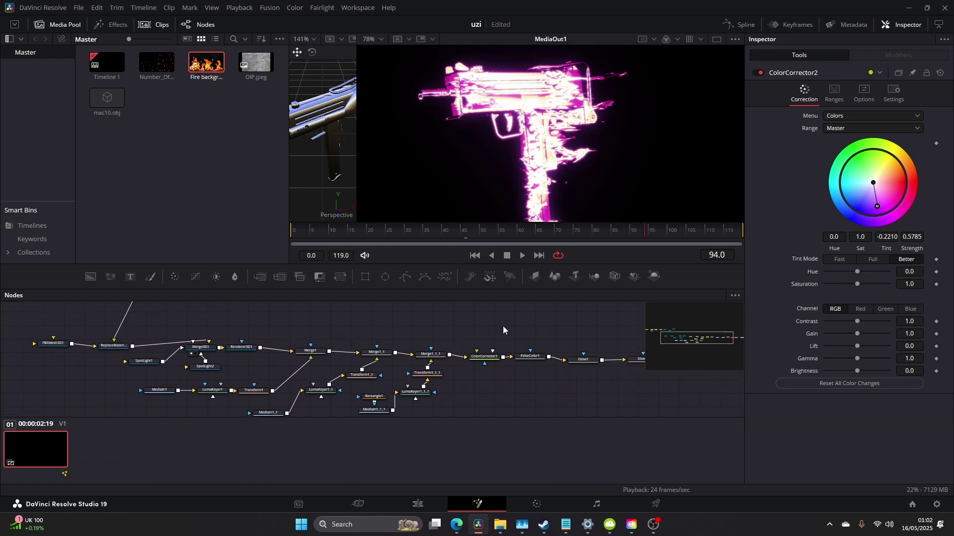
pyautogui.moveTo(502, 326); pyautogui.dragTo(427, 325)
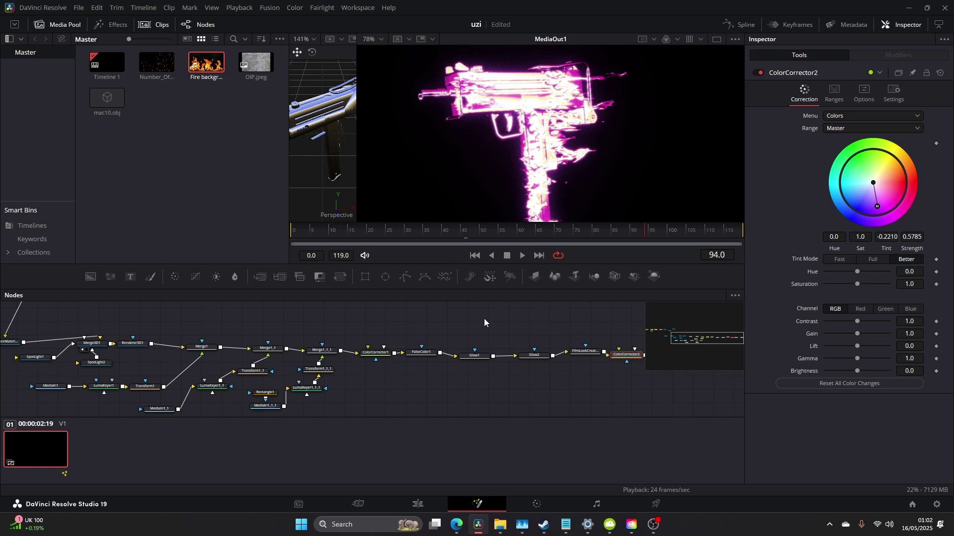
# Play the composition full screen on the Edit page from the start of the timeline.
pyautogui.click(419, 504)
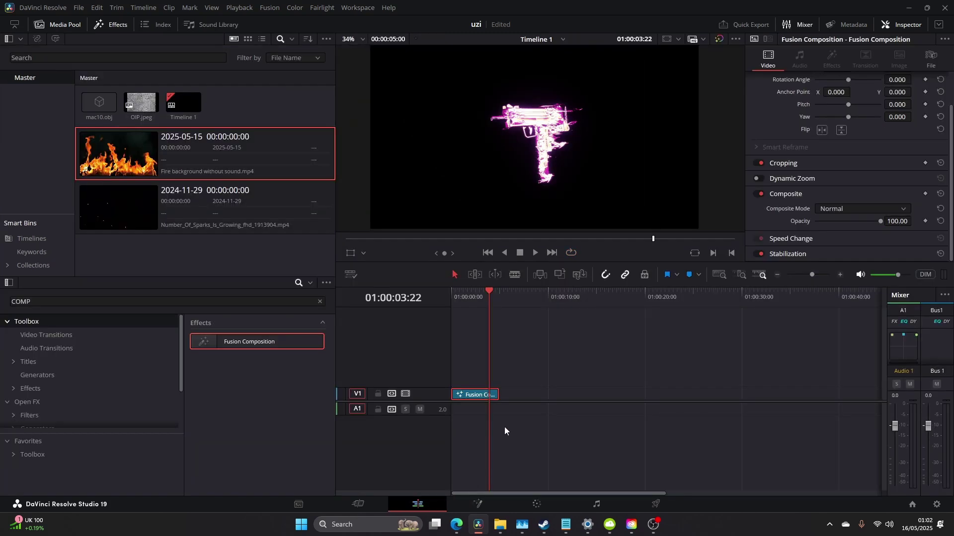
pyautogui.moveTo(467, 289); pyautogui.dragTo(451, 309)
pyautogui.hotkey('ctrl', 'f')
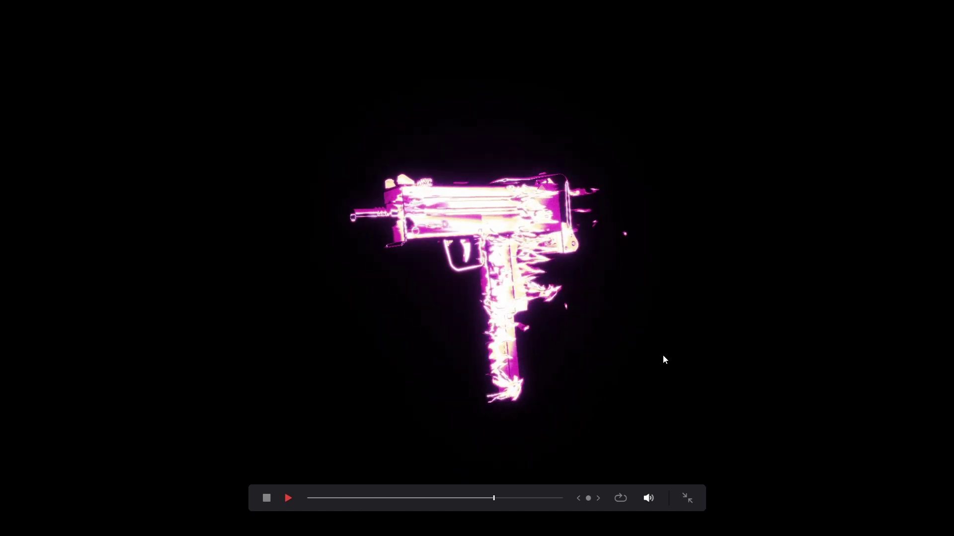
pyautogui.press('Escape')
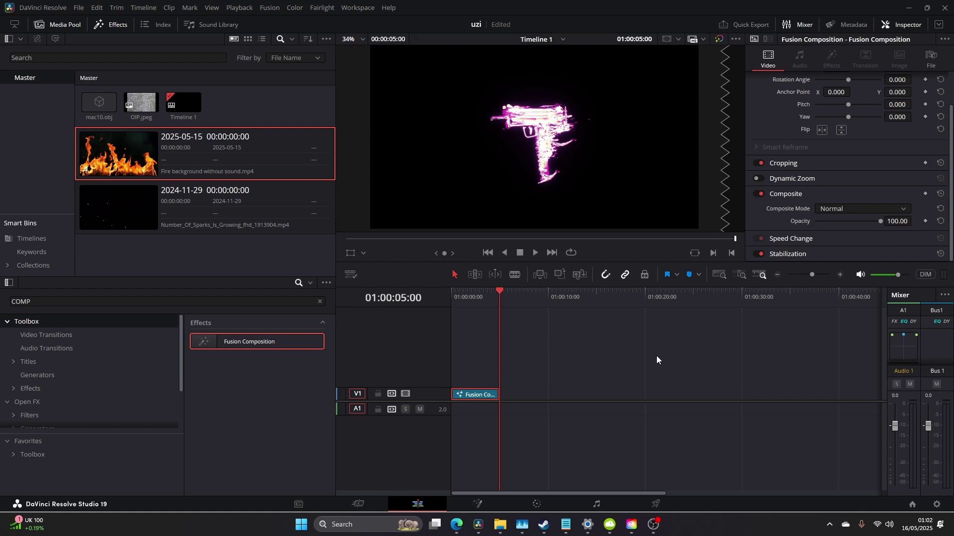
# Bring the Number_Of_Sparks clip into the Fusion composition and merge it over the chain between Glow2 and FilmLookCreator1.
pyautogui.click(476, 504)
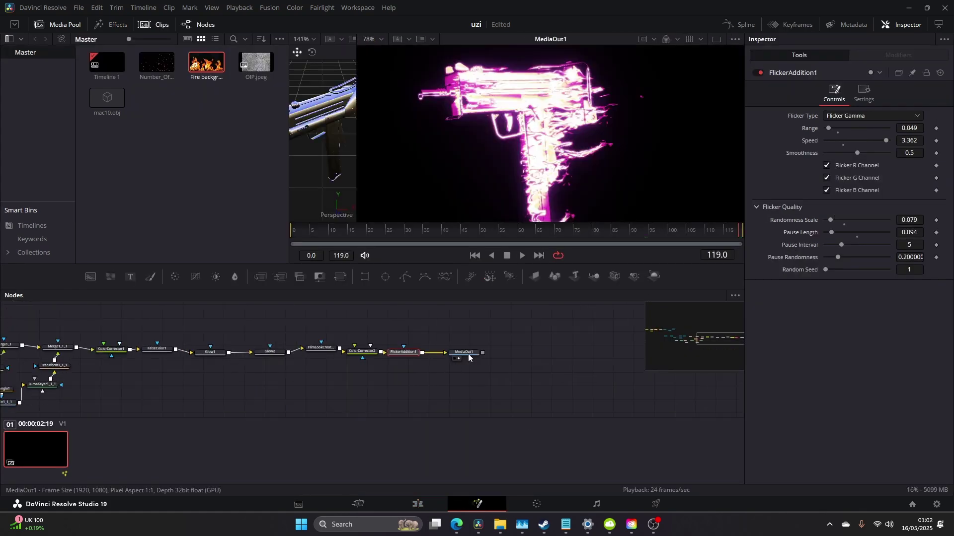
pyautogui.moveTo(157, 63); pyautogui.dragTo(271, 392)
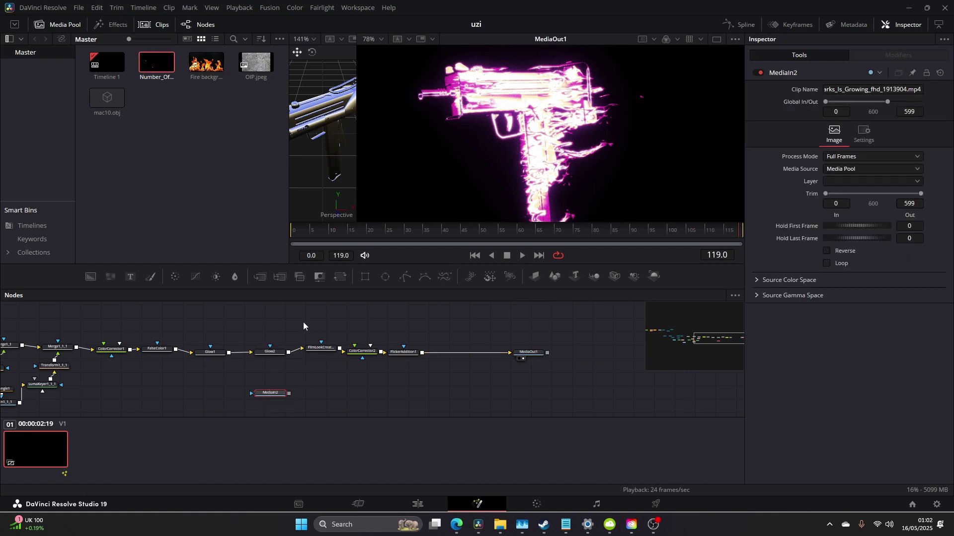
pyautogui.moveTo(303, 325); pyautogui.dragTo(416, 370)
pyautogui.moveTo(319, 350); pyautogui.dragTo(392, 356)
pyautogui.moveTo(266, 396); pyautogui.dragTo(539, 329)
pyautogui.click(179, 385)
pyautogui.moveTo(178, 380); pyautogui.dragTo(351, 379)
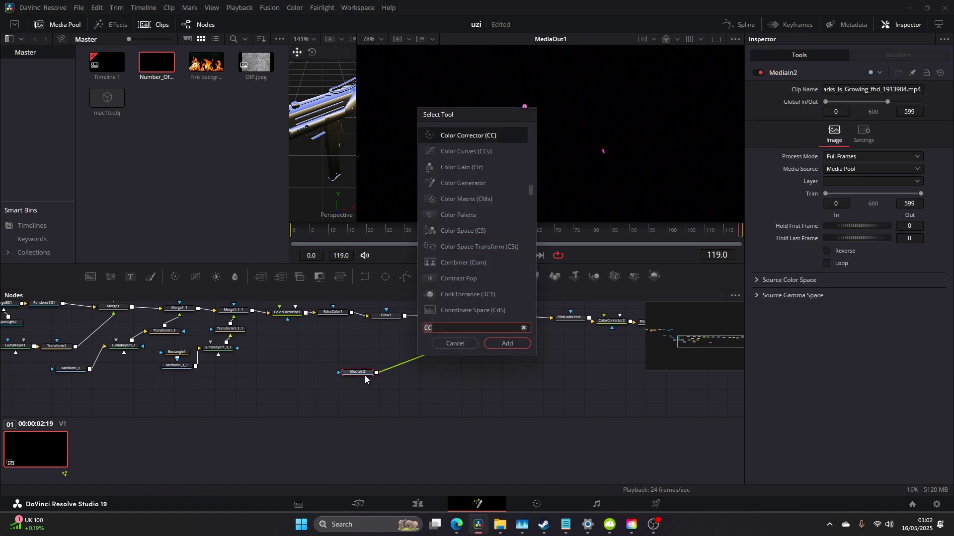
# Add a Transform after the sparks clip with size 0.2, angle -86.1 and center about 0.539, 0.472.
pyautogui.write('TRANS')
pyautogui.press('Return')
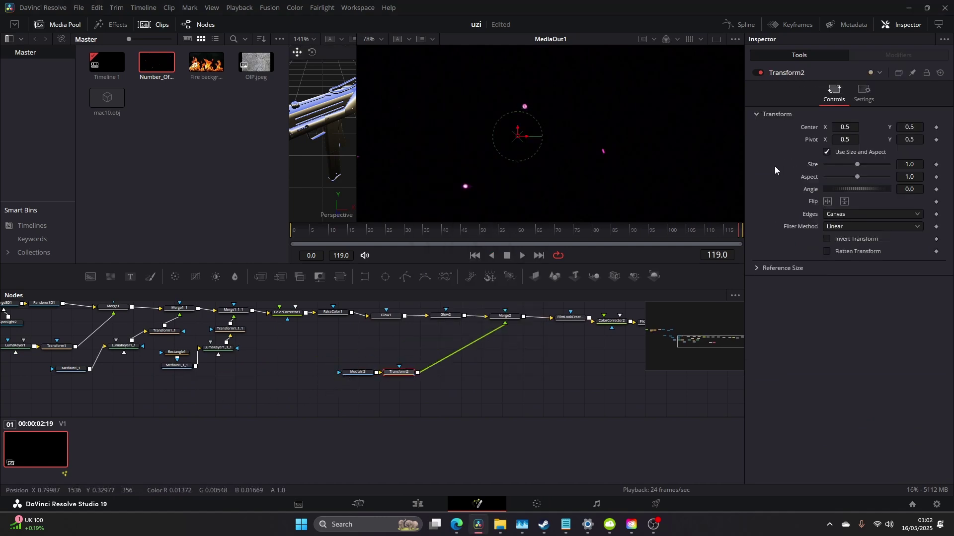
pyautogui.moveTo(857, 164); pyautogui.dragTo(828, 199)
pyautogui.moveTo(518, 136); pyautogui.dragTo(546, 148)
pyautogui.moveTo(552, 339); pyautogui.dragTo(476, 376)
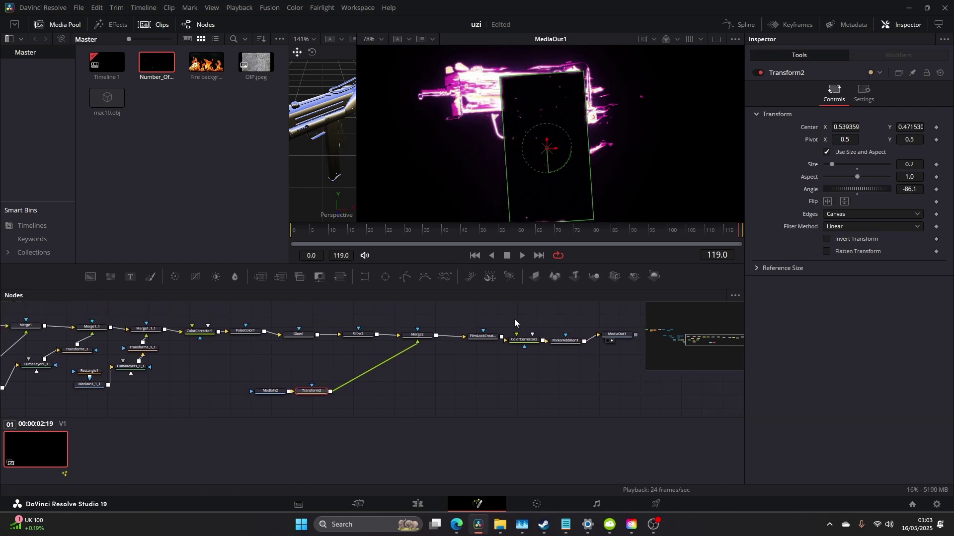
# Set the sparks merge's apply mode to Screen and play back the result.
pyautogui.click(417, 334)
pyautogui.click(852, 183)
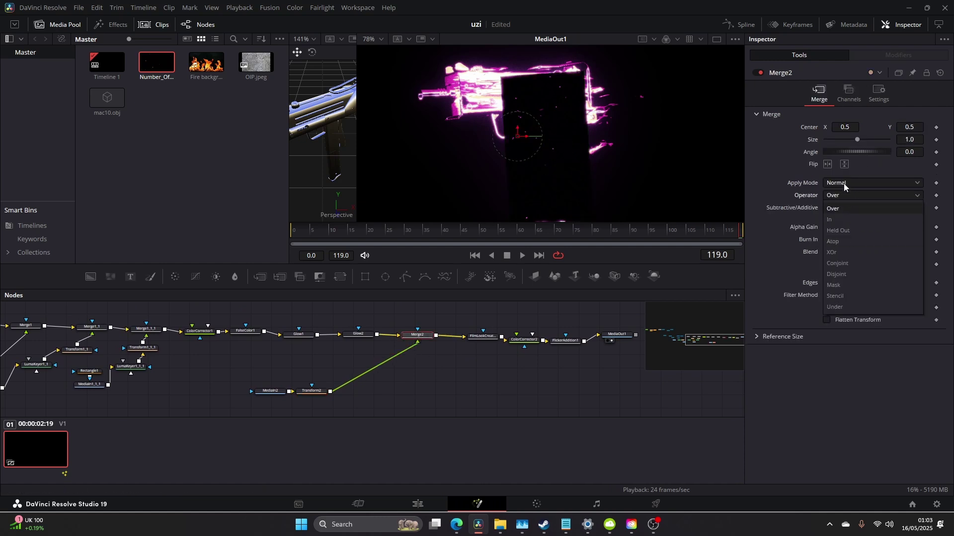
pyautogui.click(845, 210)
pyautogui.press('space')
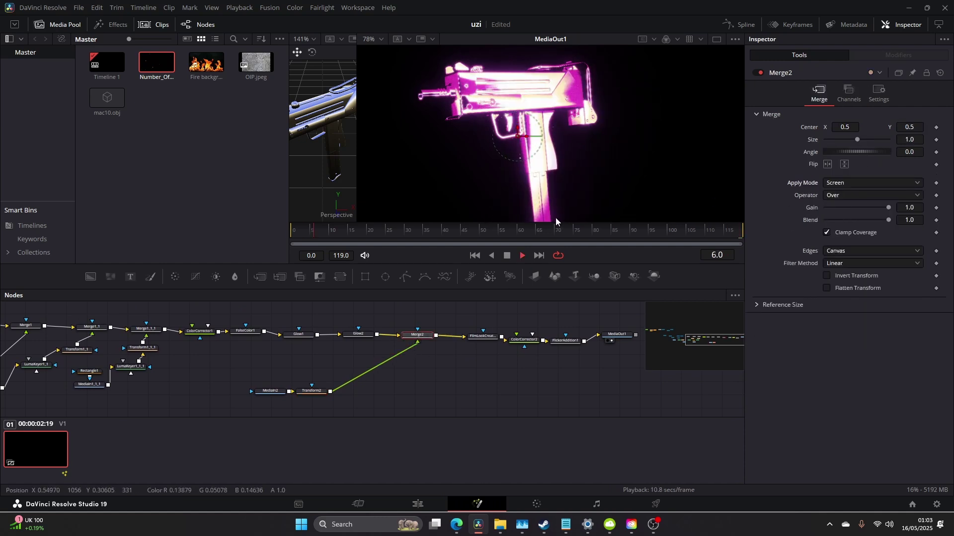
pyautogui.press('space')
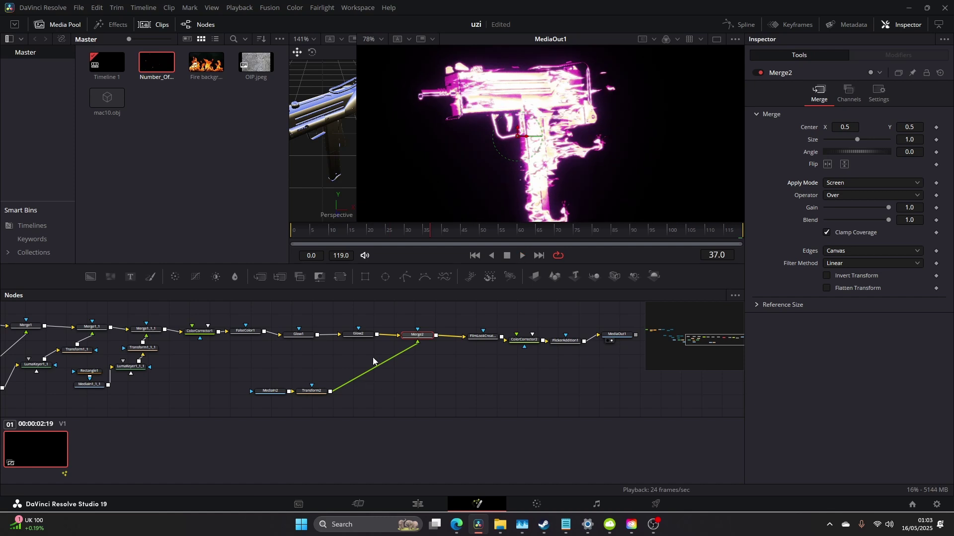
# Shift the sparks Transform's center to about 0.593, 0.474, check playback, and space FilmLookCreator1 and the nodes after it away from Merge2.
pyautogui.click(312, 391)
pyautogui.moveTo(550, 148); pyautogui.dragTo(587, 149)
pyautogui.press('space')
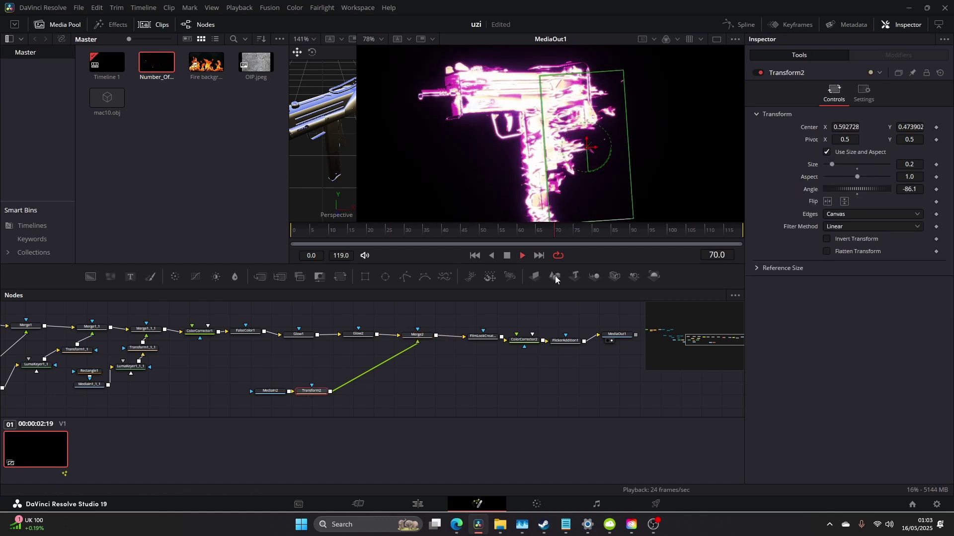
pyautogui.press('space')
pyautogui.moveTo(488, 367); pyautogui.dragTo(449, 358)
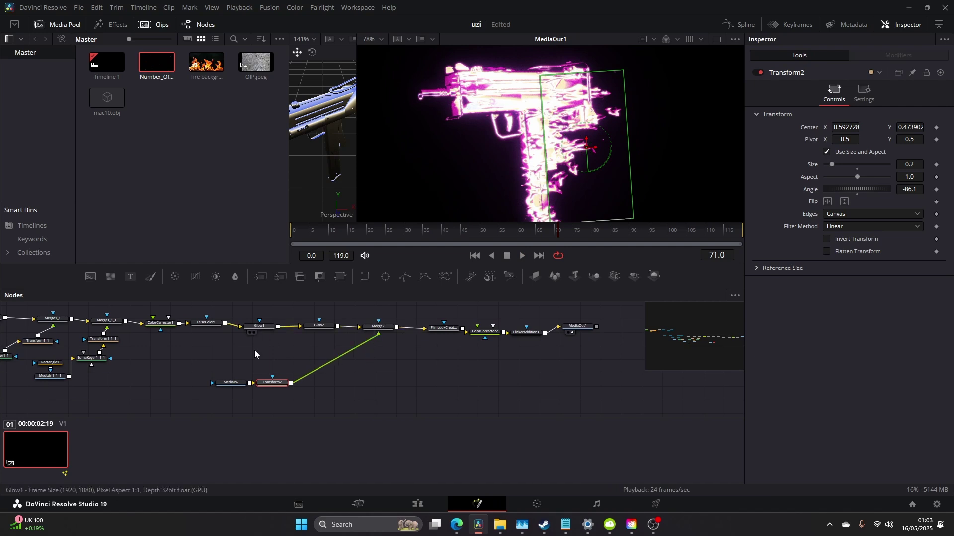
pyautogui.moveTo(607, 319); pyautogui.dragTo(487, 324)
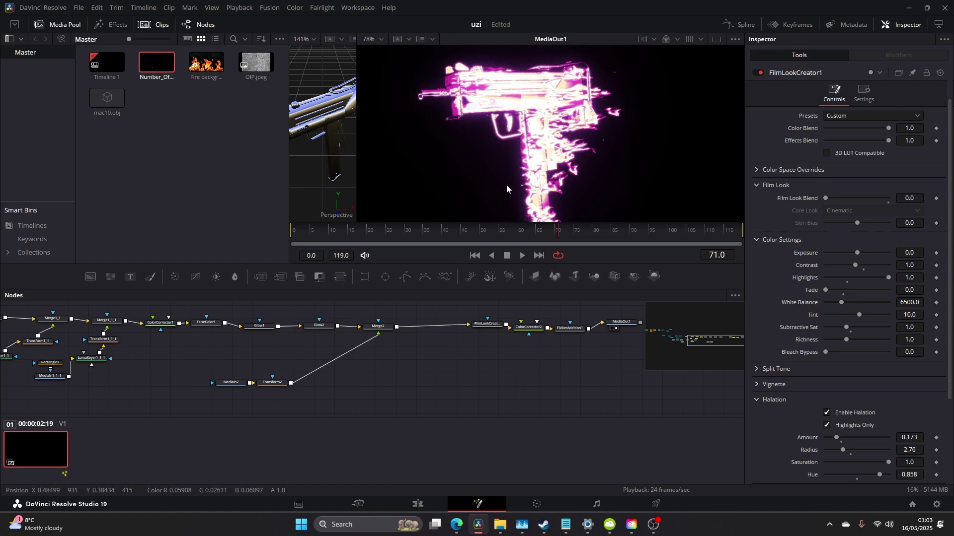
# Review the sparks and flames full screen on the Edit page, replaying from the start of the timeline.
pyautogui.click(417, 505)
pyautogui.hotkey('ctrl', 'f')
pyautogui.press('space')
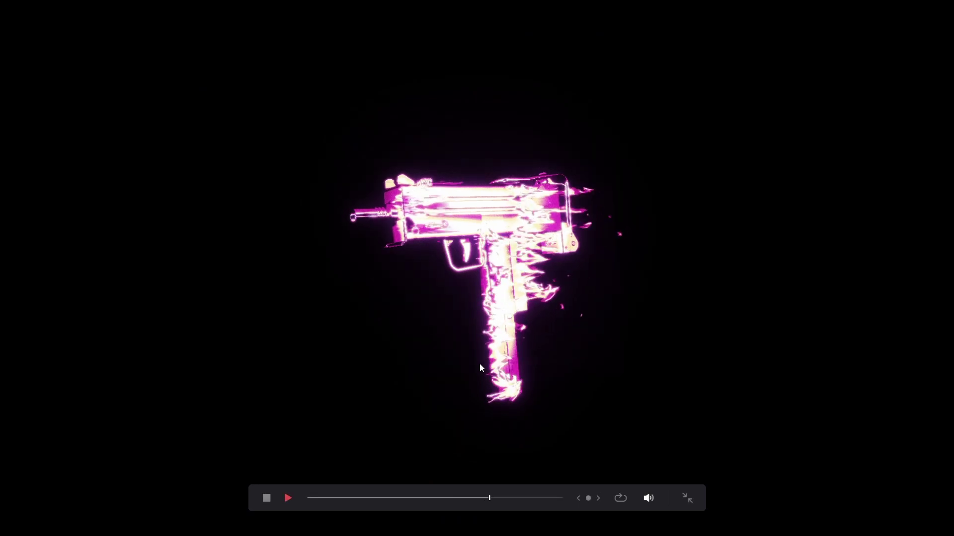
pyautogui.press('Escape')
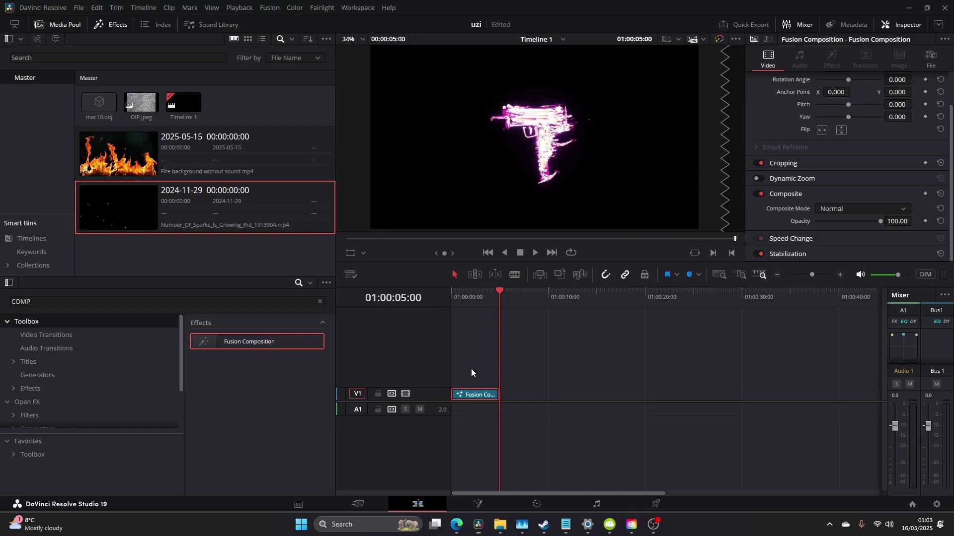
pyautogui.moveTo(498, 297); pyautogui.dragTo(456, 324)
pyautogui.hotkey('ctrl', 'f')
pyautogui.press('space')
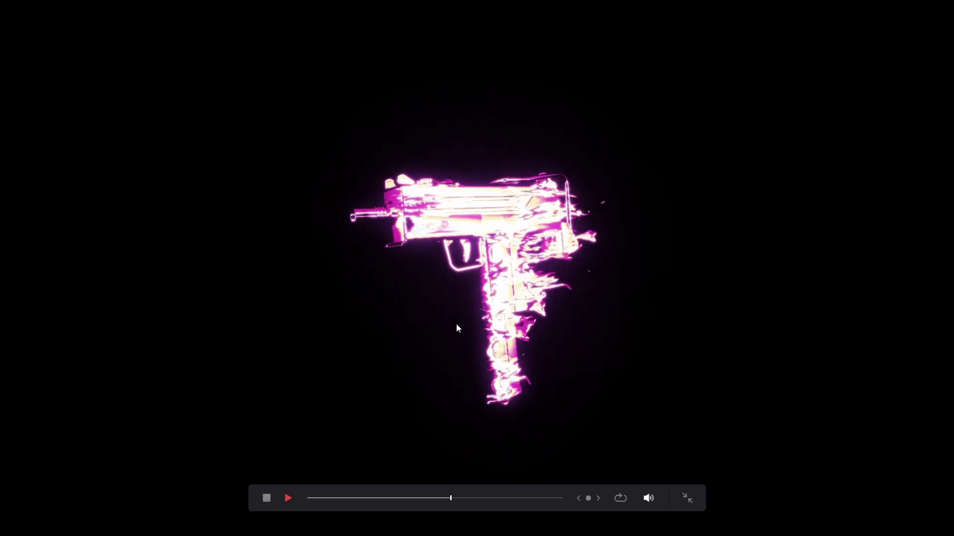
pyautogui.press('space')
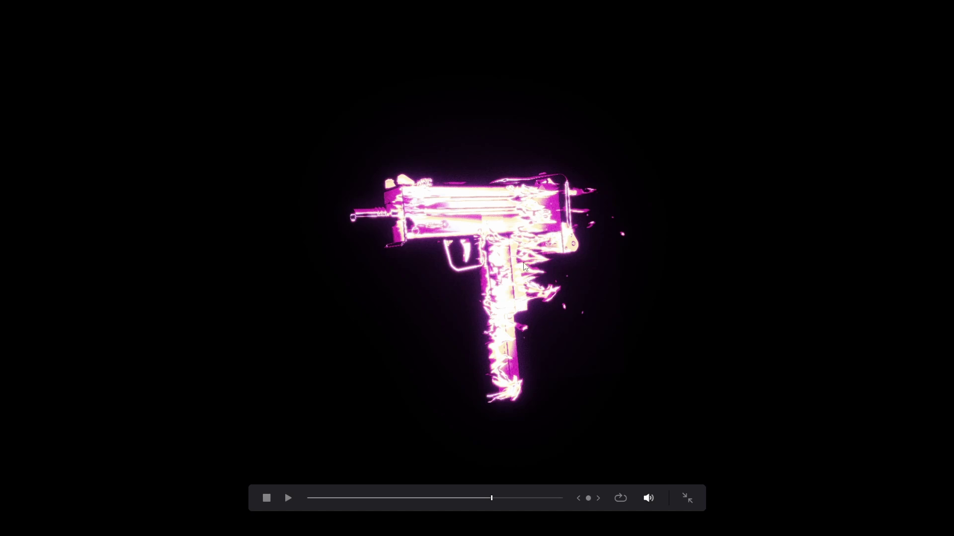
pyautogui.press('Escape')
# Try scaling the Fusion clip down to a zoom of 0.540 and preview it full screen.
pyautogui.scroll(3, 805, 109)
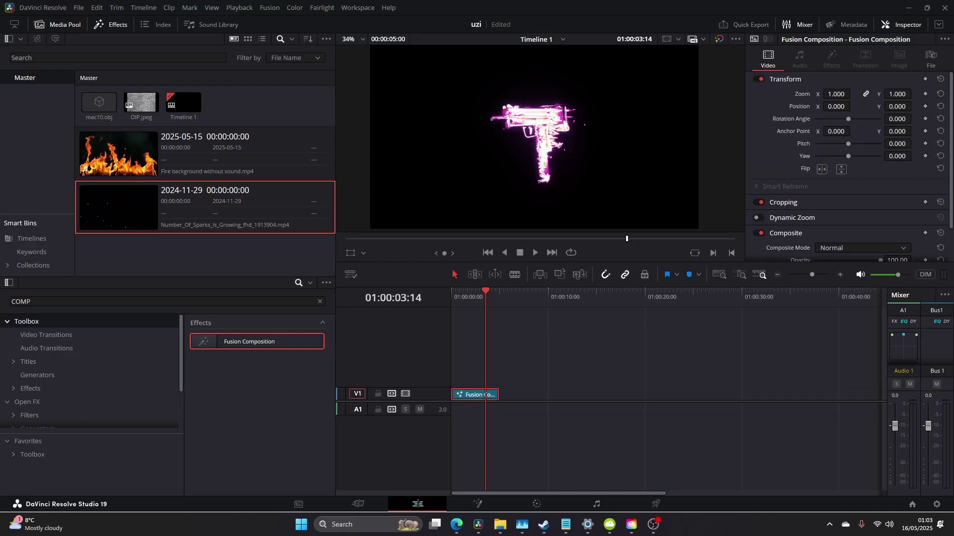
pyautogui.moveTo(836, 93); pyautogui.dragTo(812, 93)
pyautogui.hotkey('ctrl', 'f')
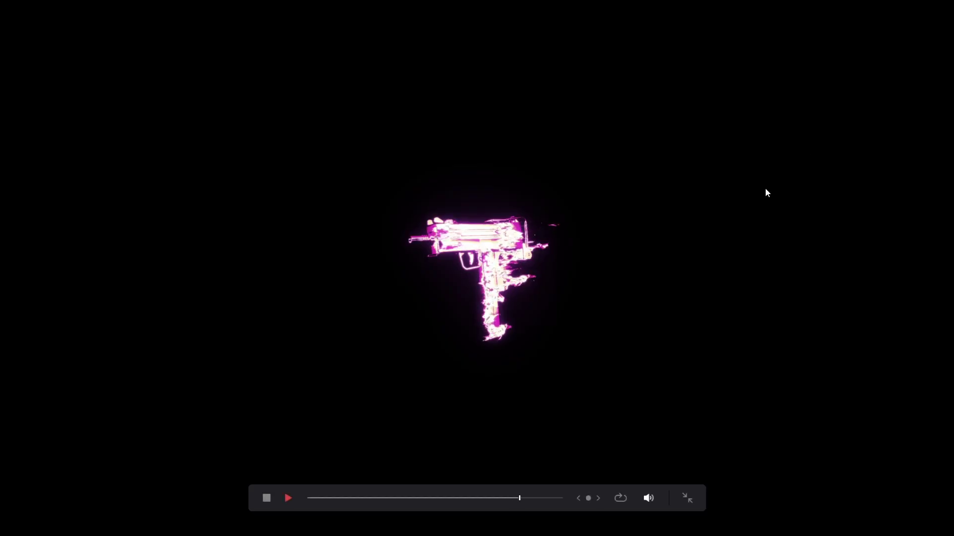
pyautogui.press('Escape')
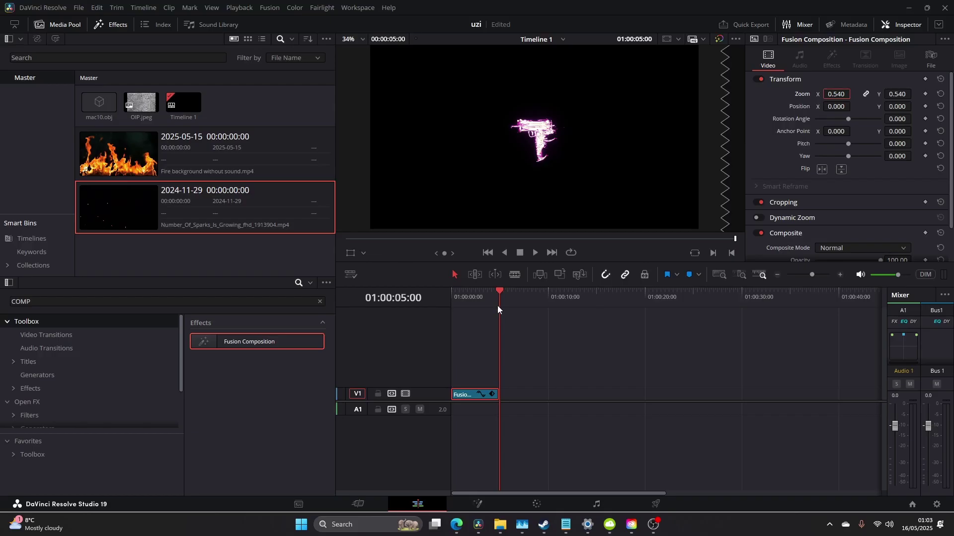
pyautogui.moveTo(497, 306); pyautogui.dragTo(450, 306)
pyautogui.hotkey('ctrl', 'f')
pyautogui.press('Escape')
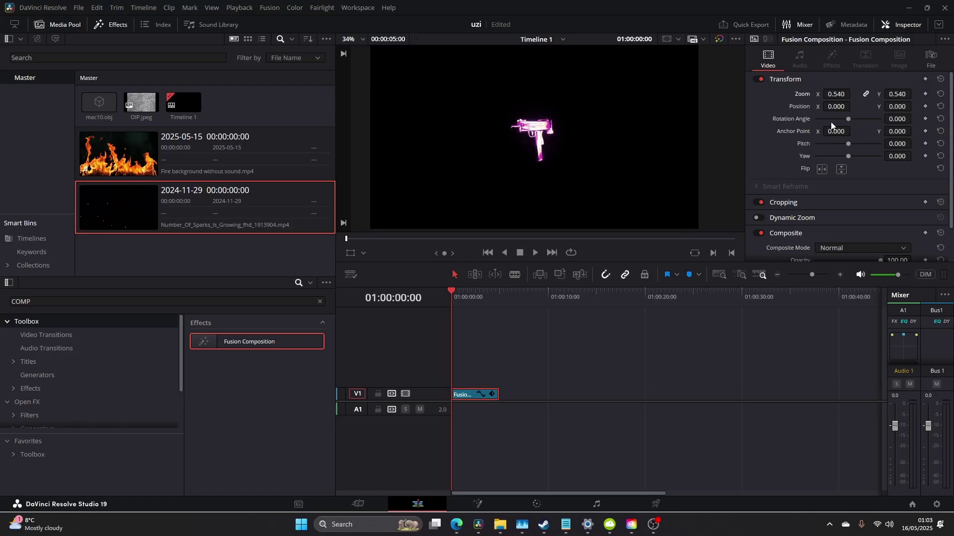
# Set the Fusion clip's zoom to 0.970 and preview it full screen.
pyautogui.press('space')
pyautogui.press('p')
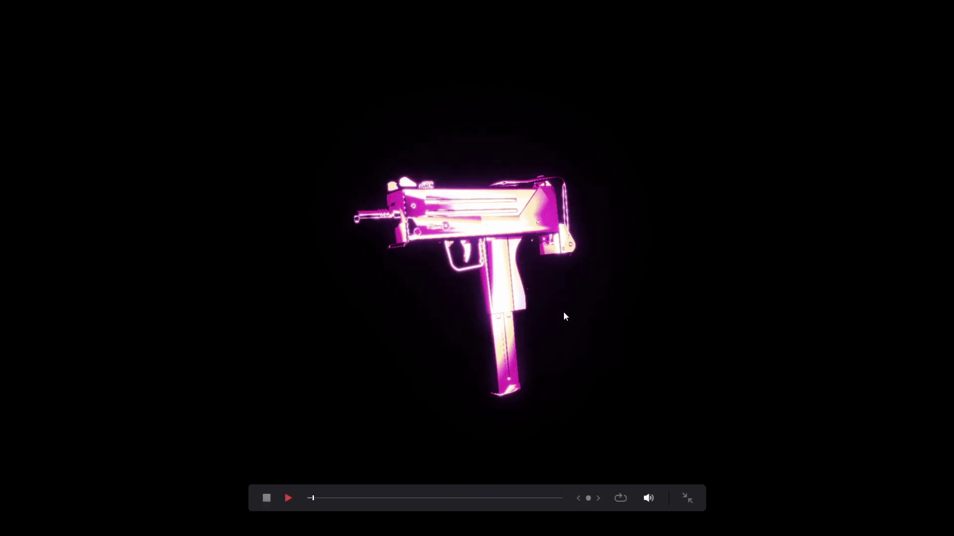
pyautogui.press('space')
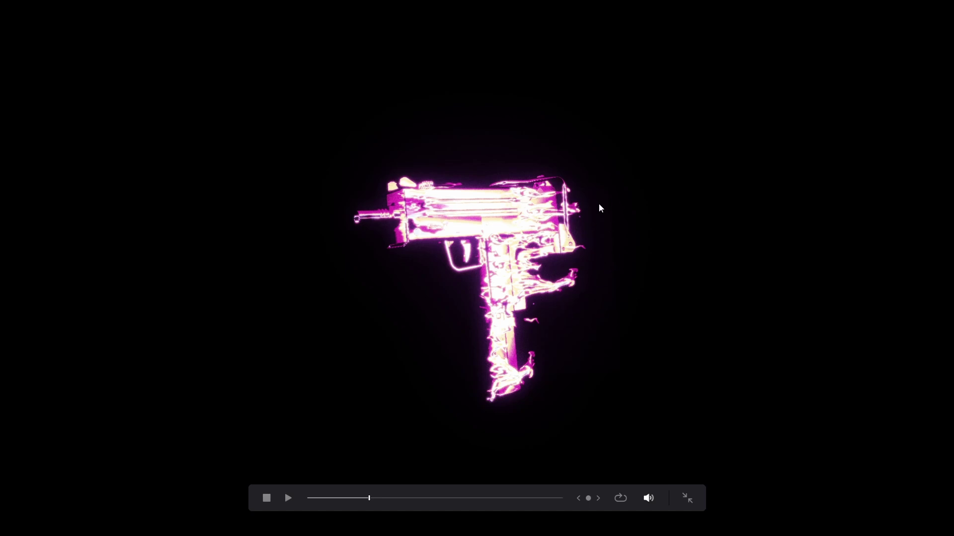
pyautogui.press('Escape')
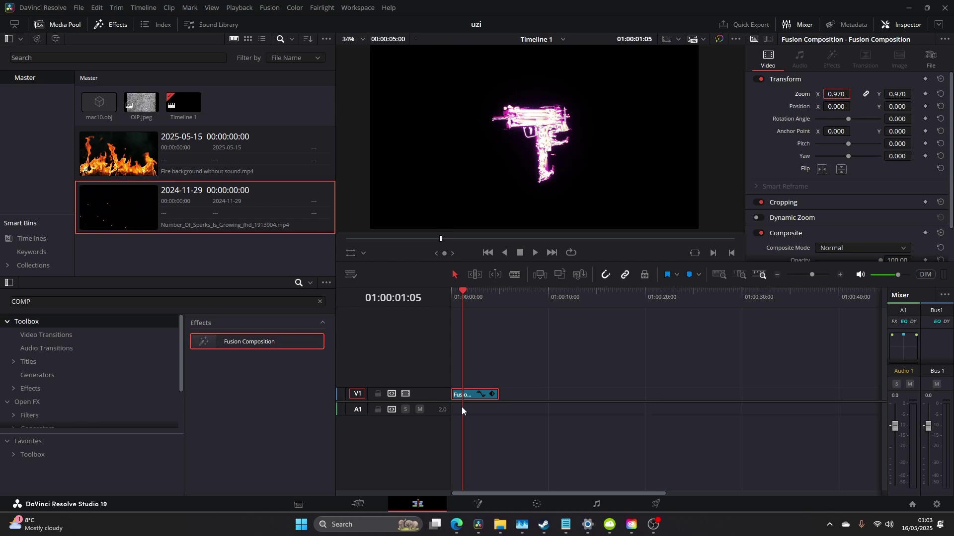
# Search the effects library's whole Toolbox for CRT.
pyautogui.click(85, 301)
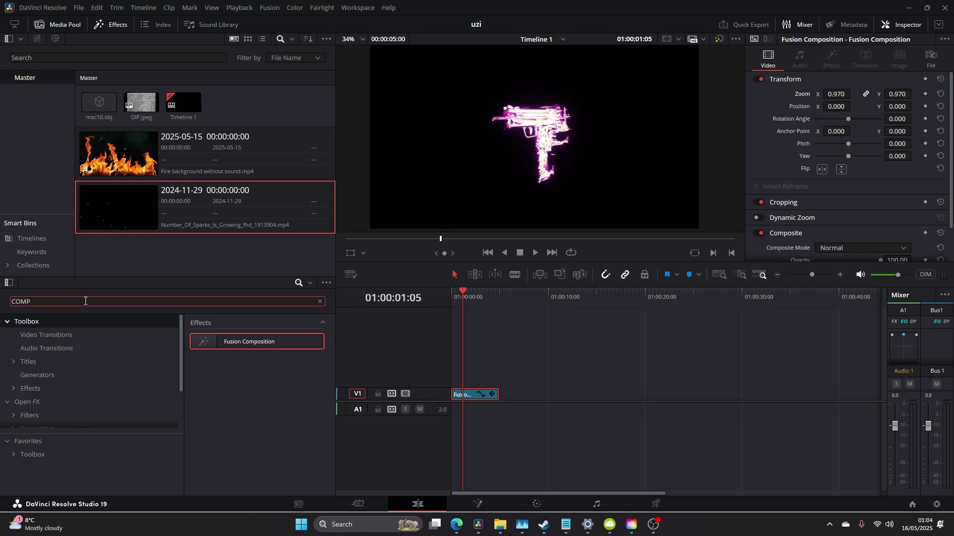
pyautogui.press('BackSpace')
pyautogui.press('BackSpace')
pyautogui.press('BackSpace')
pyautogui.press('BackSpace')
pyautogui.write('CRT')
pyautogui.click(35, 404)
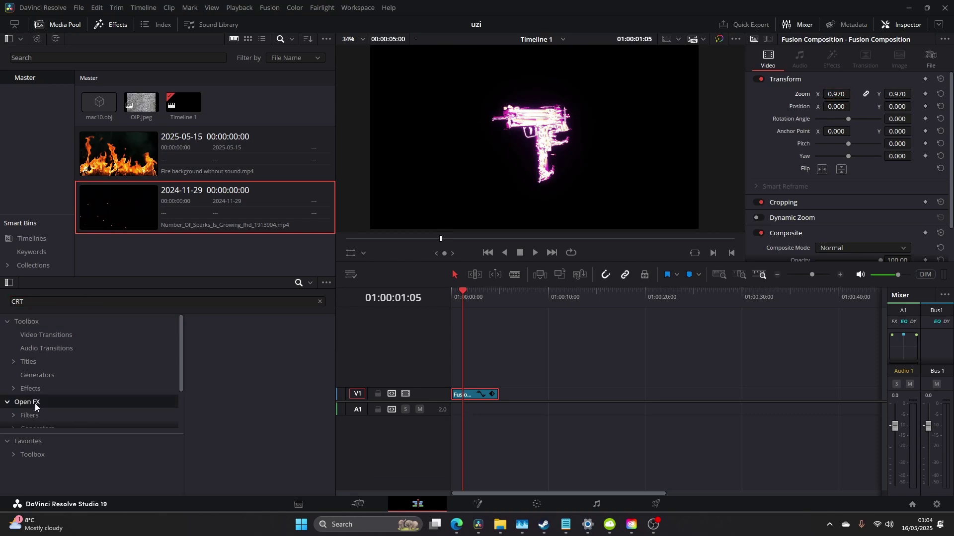
pyautogui.click(22, 322)
# Apply Blewtoof - CRT MACHINE - V4.02 to the Fusion clip with motion trails 0 and pixel size about 0.0011.
pyautogui.scroll(-10, 242, 397)
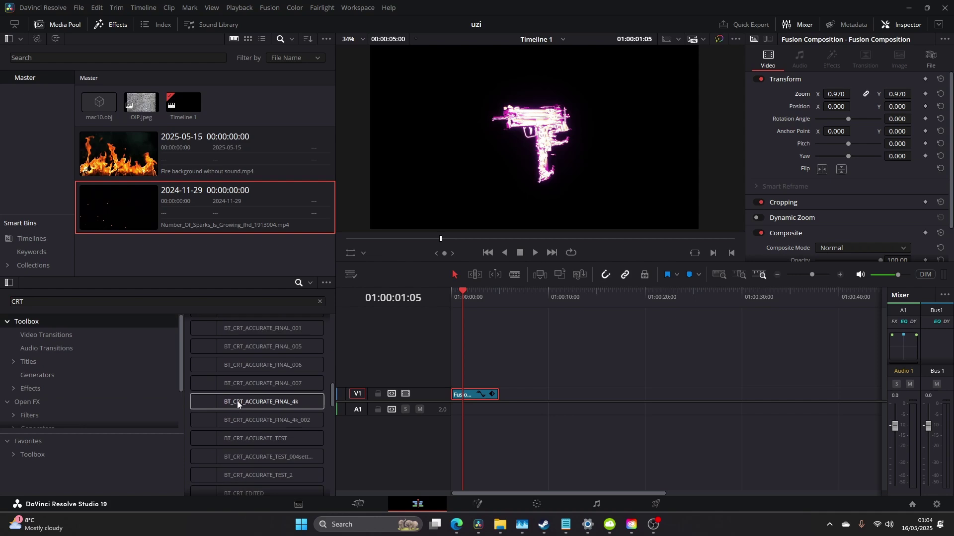
pyautogui.scroll(-6, 237, 411)
pyautogui.moveTo(264, 431); pyautogui.dragTo(470, 398)
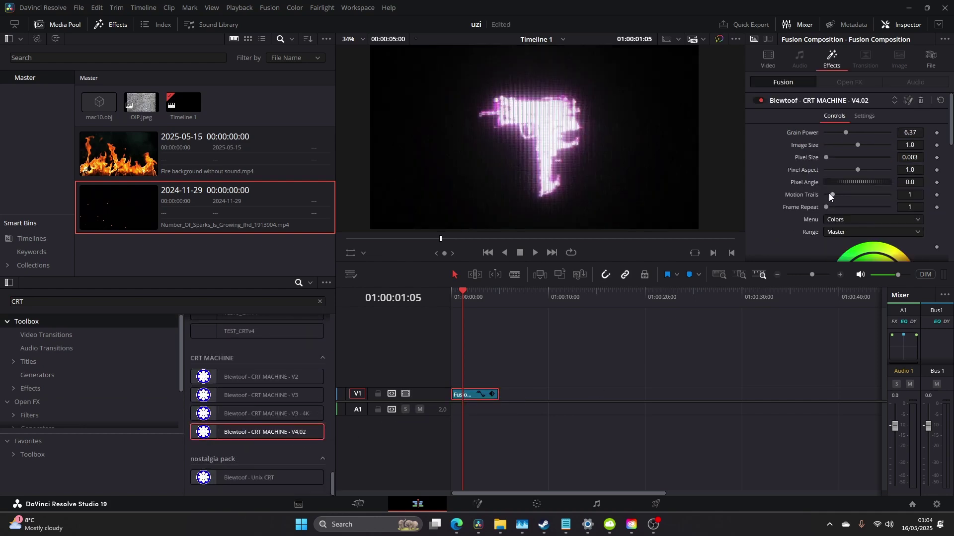
pyautogui.moveTo(909, 157); pyautogui.dragTo(886, 157)
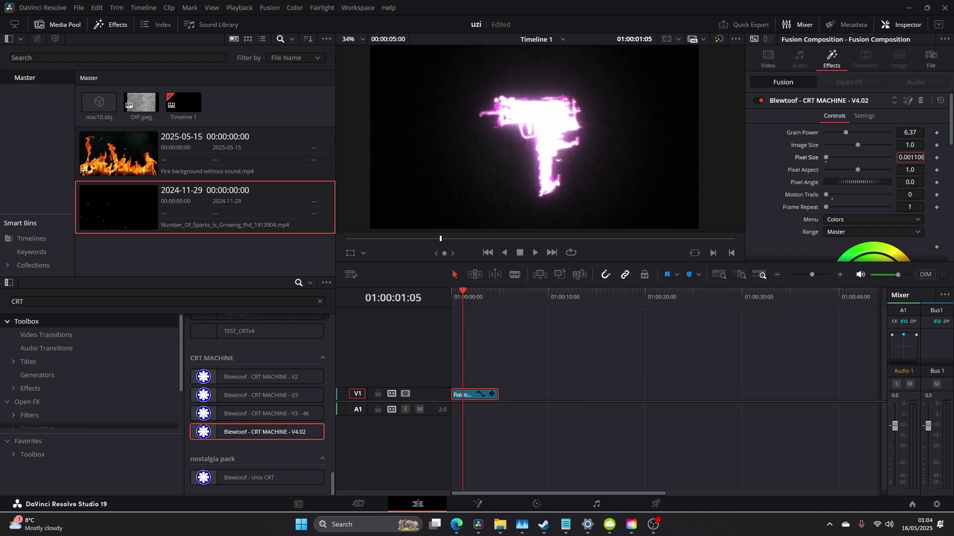
# Lower the CRT MACHINE effect's gain to 1.89 and check the gun up close in the viewer.
pyautogui.scroll(-6, 850, 245)
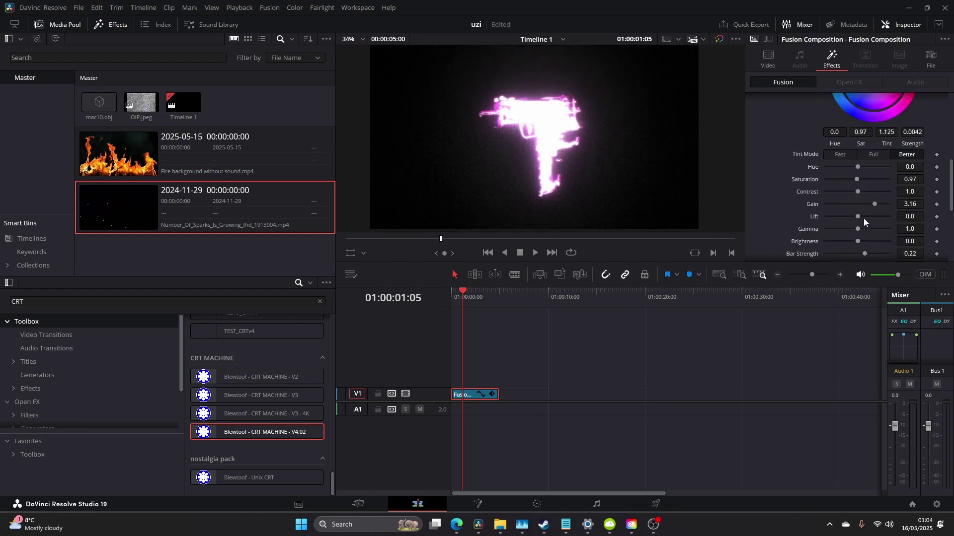
pyautogui.moveTo(878, 204); pyautogui.dragTo(865, 208)
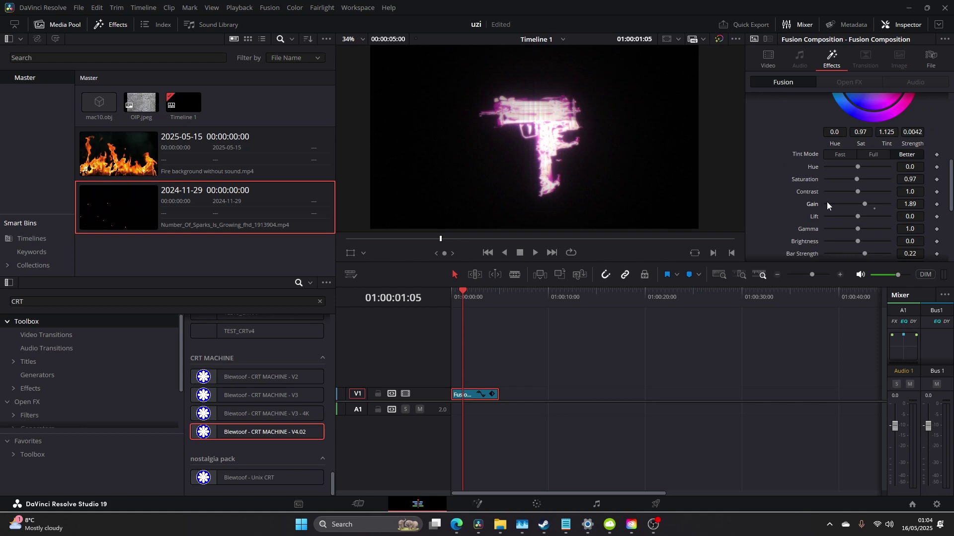
pyautogui.scroll(4, 505, 136)
pyautogui.scroll(5, 535, 112)
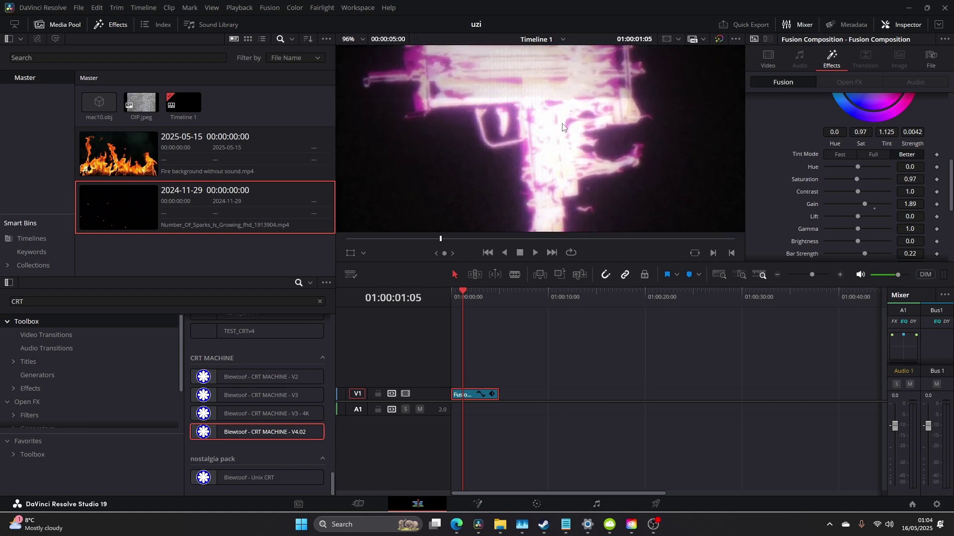
# Try a pixel aspect of 3.139 with a pixel angle of -18.3 on the CRT effect, and reset the angle.
pyautogui.scroll(6, 891, 178)
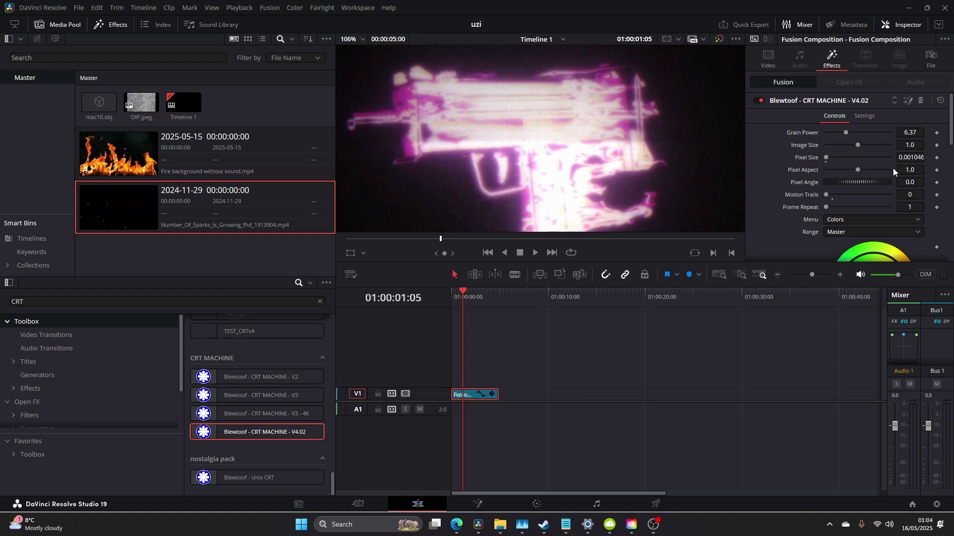
pyautogui.moveTo(909, 170); pyautogui.dragTo(899, 169)
pyautogui.moveTo(909, 169); pyautogui.dragTo(930, 169)
pyautogui.moveTo(857, 182); pyautogui.dragTo(852, 182)
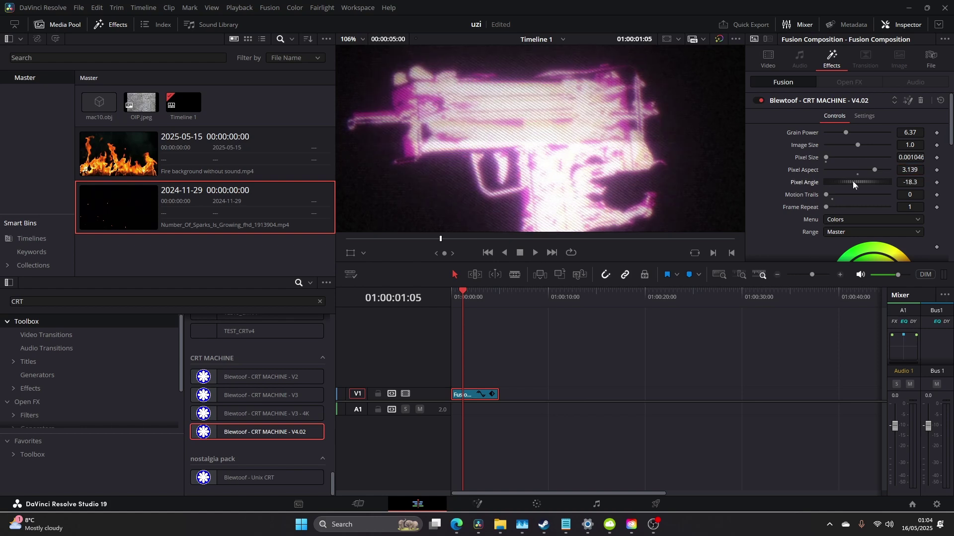
pyautogui.doubleClick(854, 183)
# Set the CRT effect's pixel size to 0.000863 and pixel aspect to 4.874, checking the scanlines on the gun.
pyautogui.moveTo(916, 160)
pyautogui.mouseDown()
pyautogui.moveTo(897, 161)
pyautogui.moveTo(910, 170)
pyautogui.mouseUp()
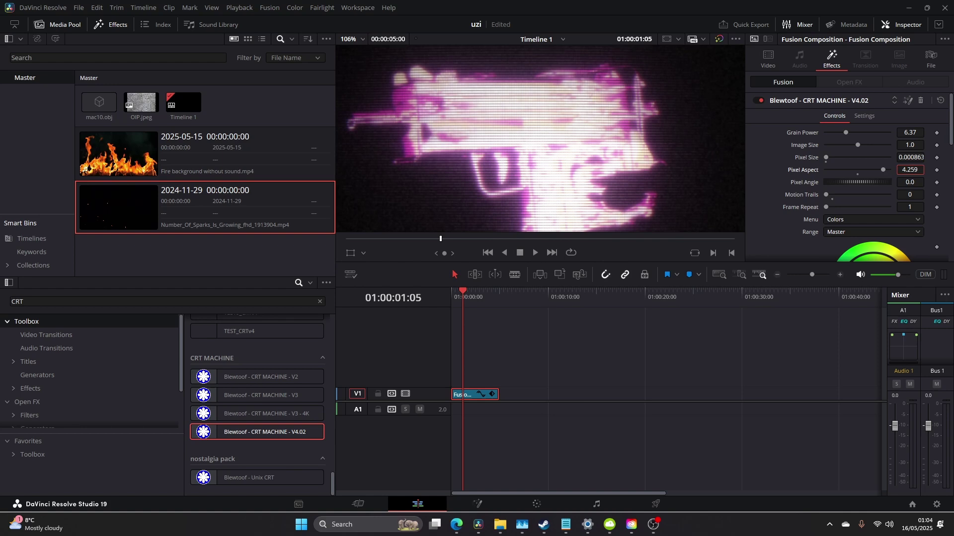
pyautogui.scroll(-1, 435, 108)
pyautogui.scroll(-3, 475, 109)
pyautogui.moveTo(475, 109); pyautogui.dragTo(528, 189)
pyautogui.scroll(3, 528, 192)
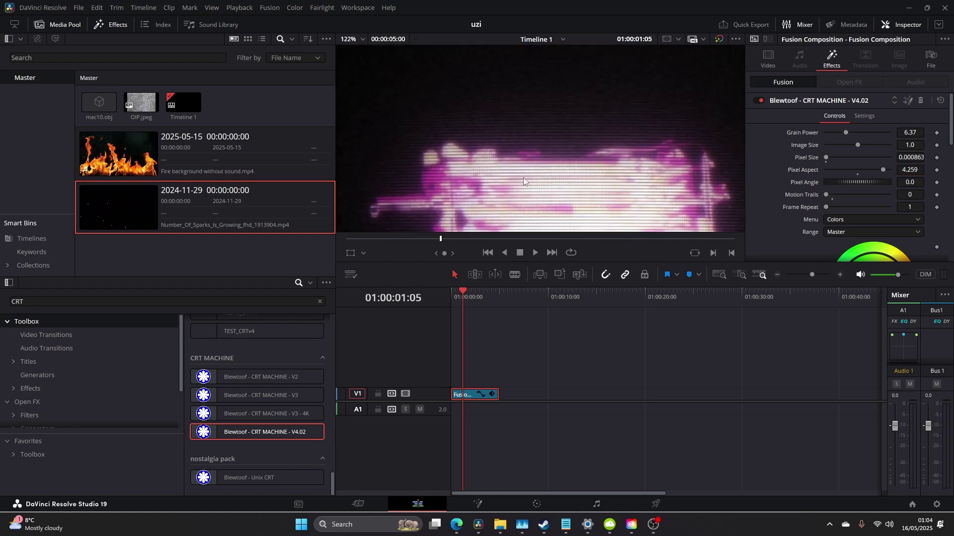
pyautogui.moveTo(906, 177); pyautogui.dragTo(917, 177)
pyautogui.scroll(-3, 488, 147)
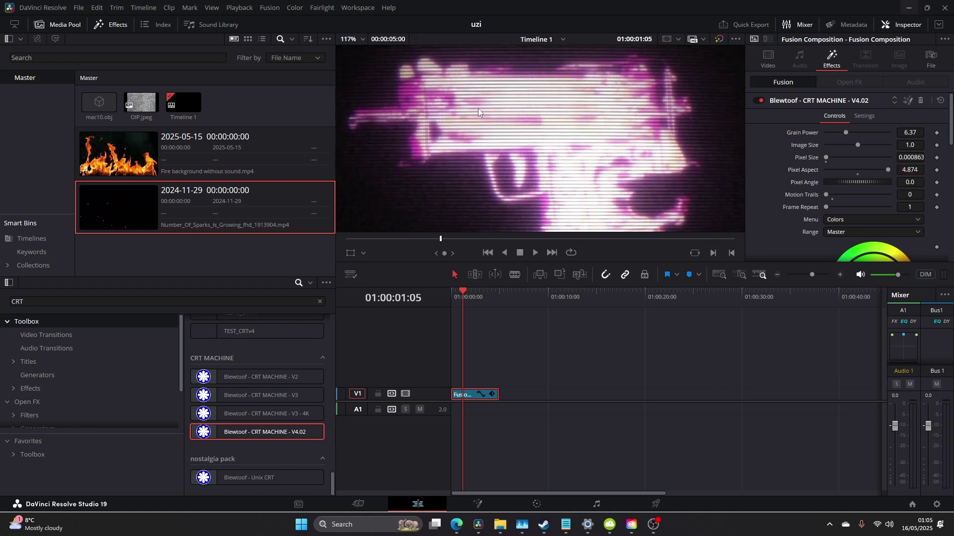
pyautogui.scroll(-5, 504, 115)
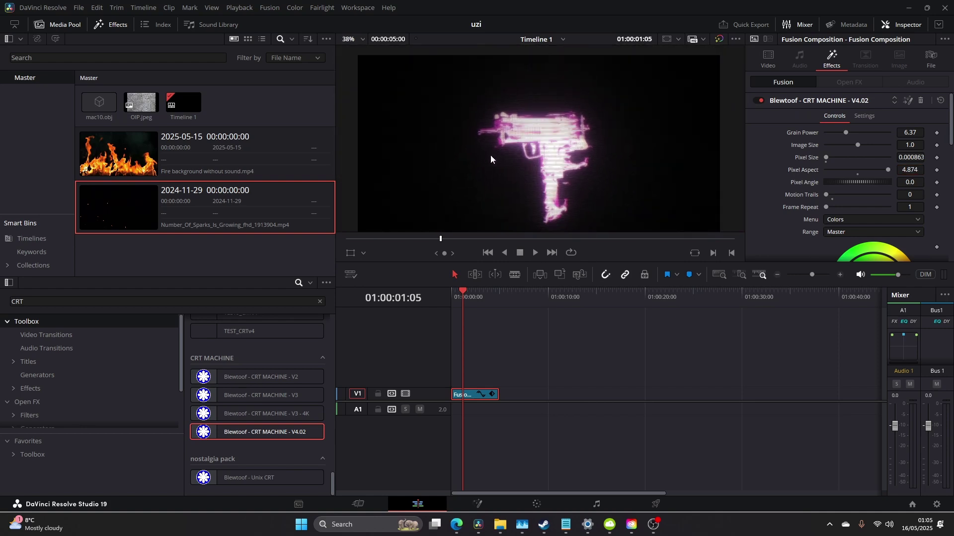
pyautogui.scroll(3, 499, 163)
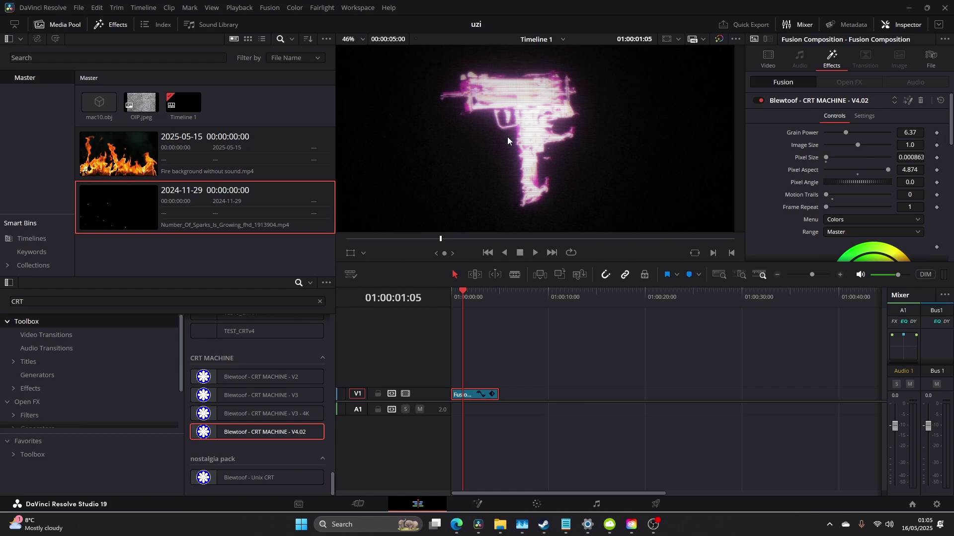